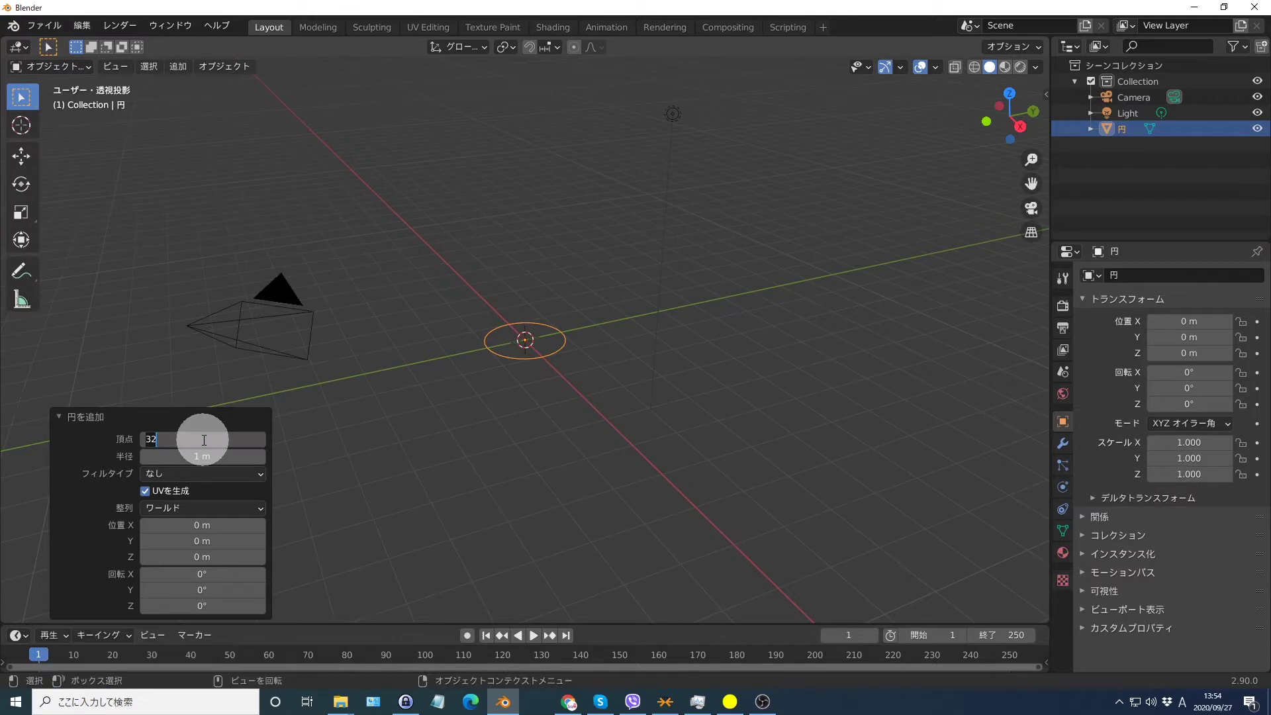
Set the new circle to 6 vertices and fill its outline with a face in Edit Mode.
type("6")
key("Return")
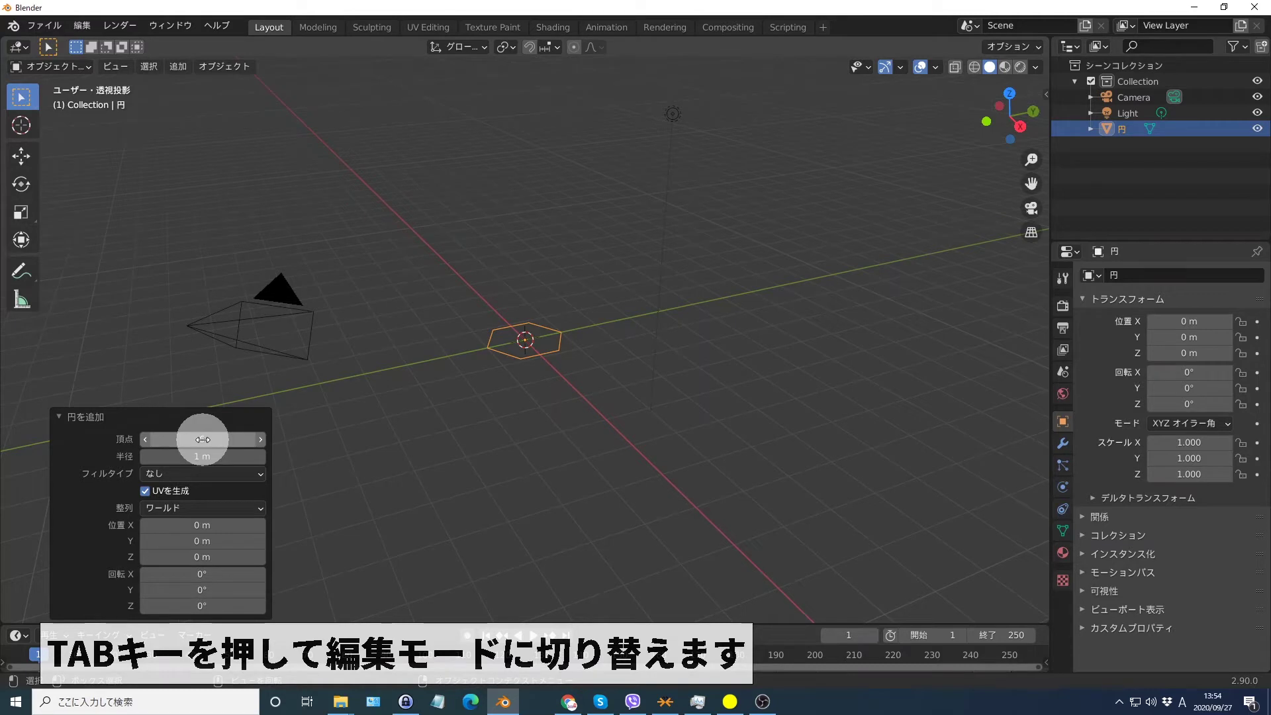
key("Tab")
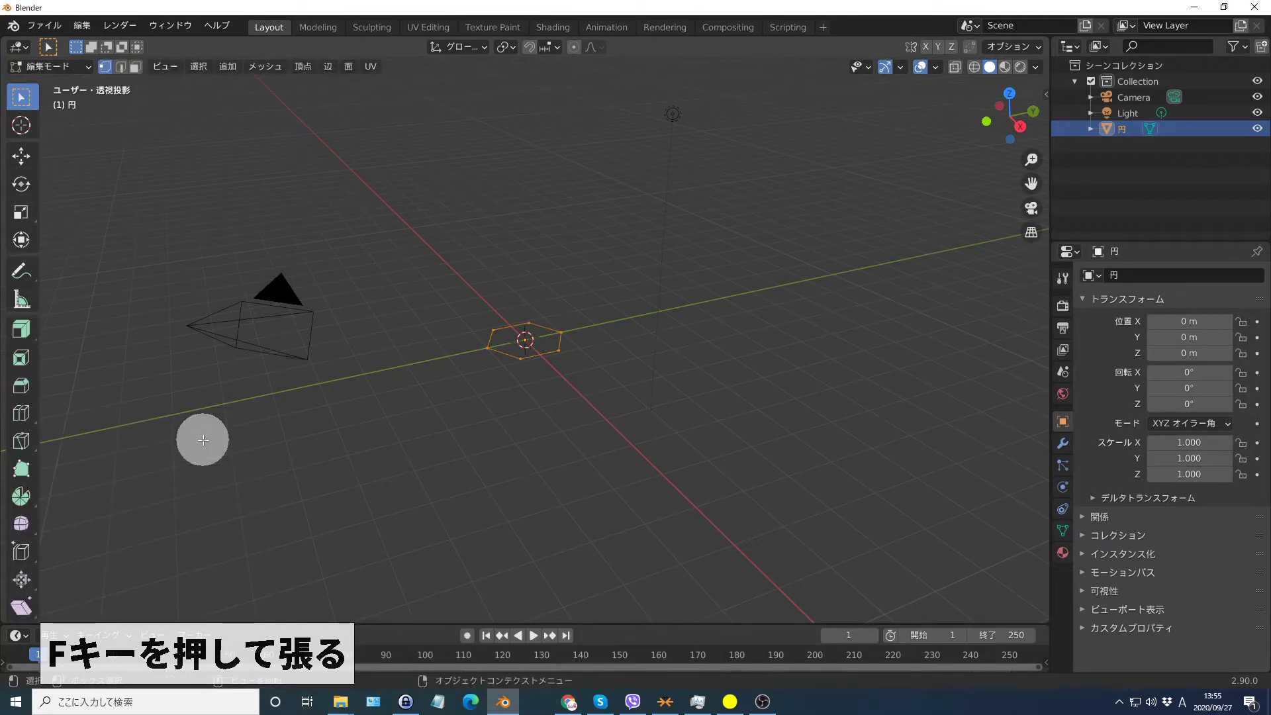
key("f")
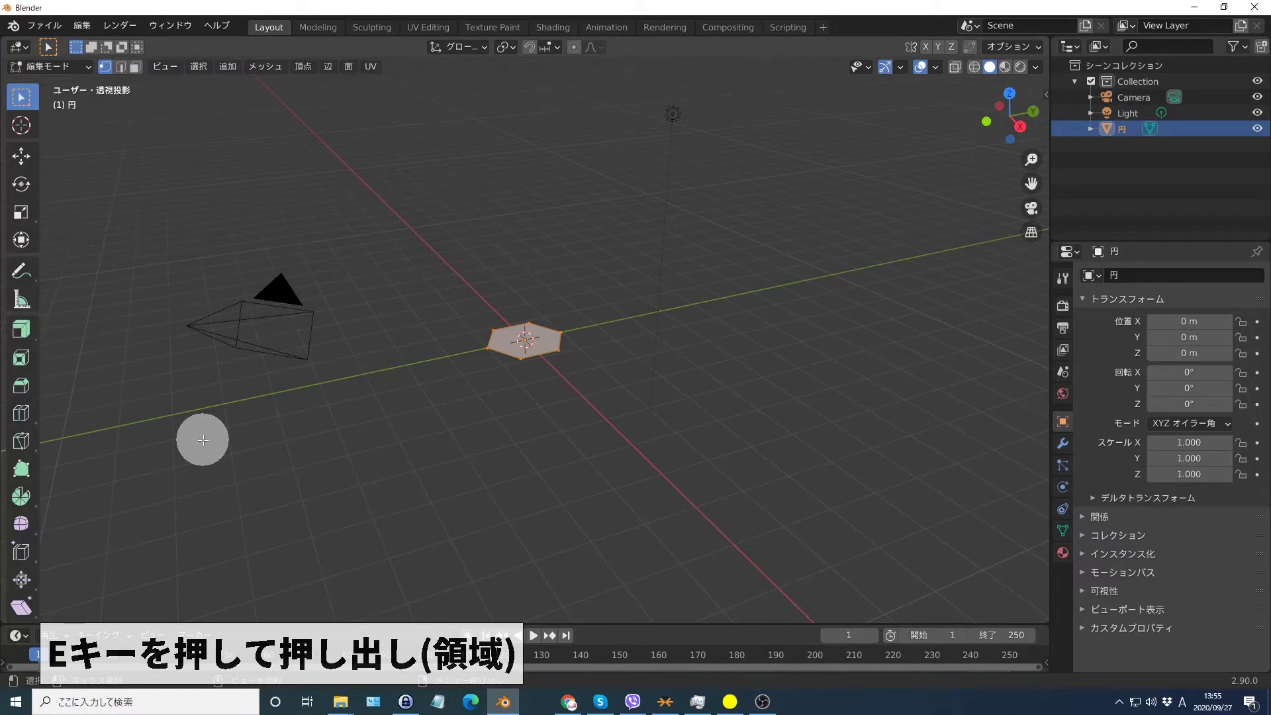
Extrude the hexagonal face upward by 10 m and extrude the resulting top face another 2 m.
type("e10")
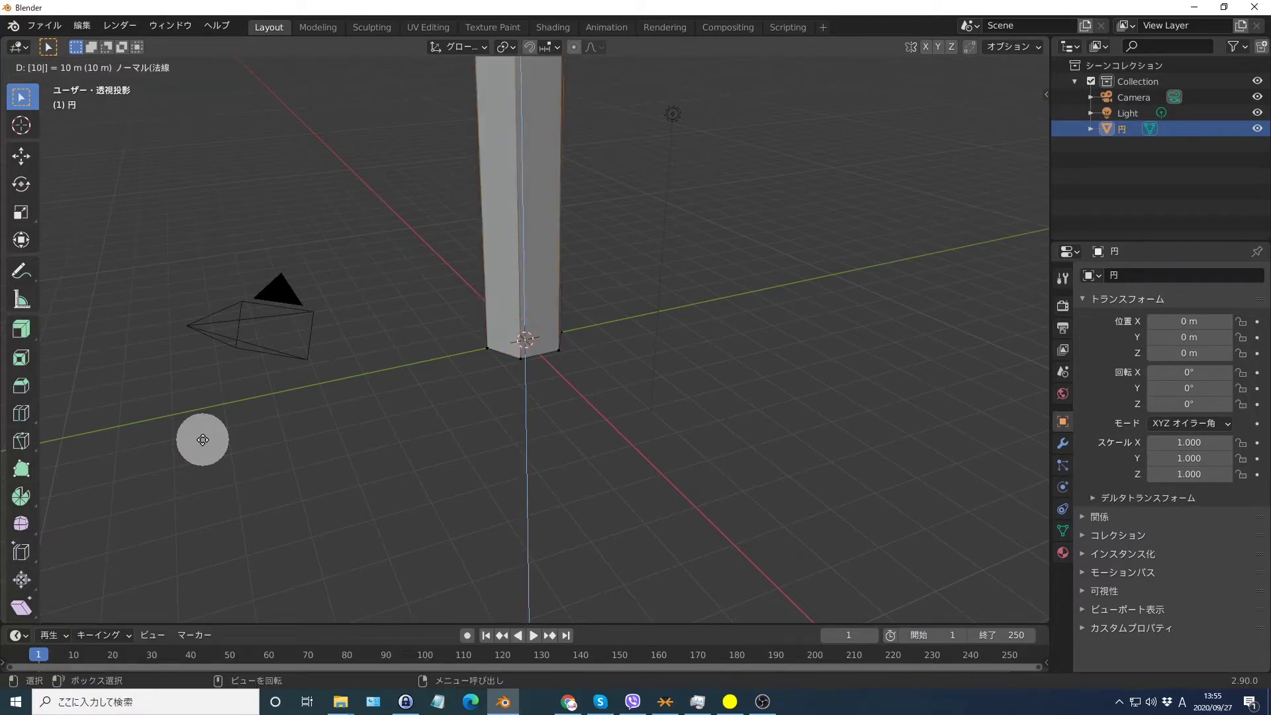
key("Return")
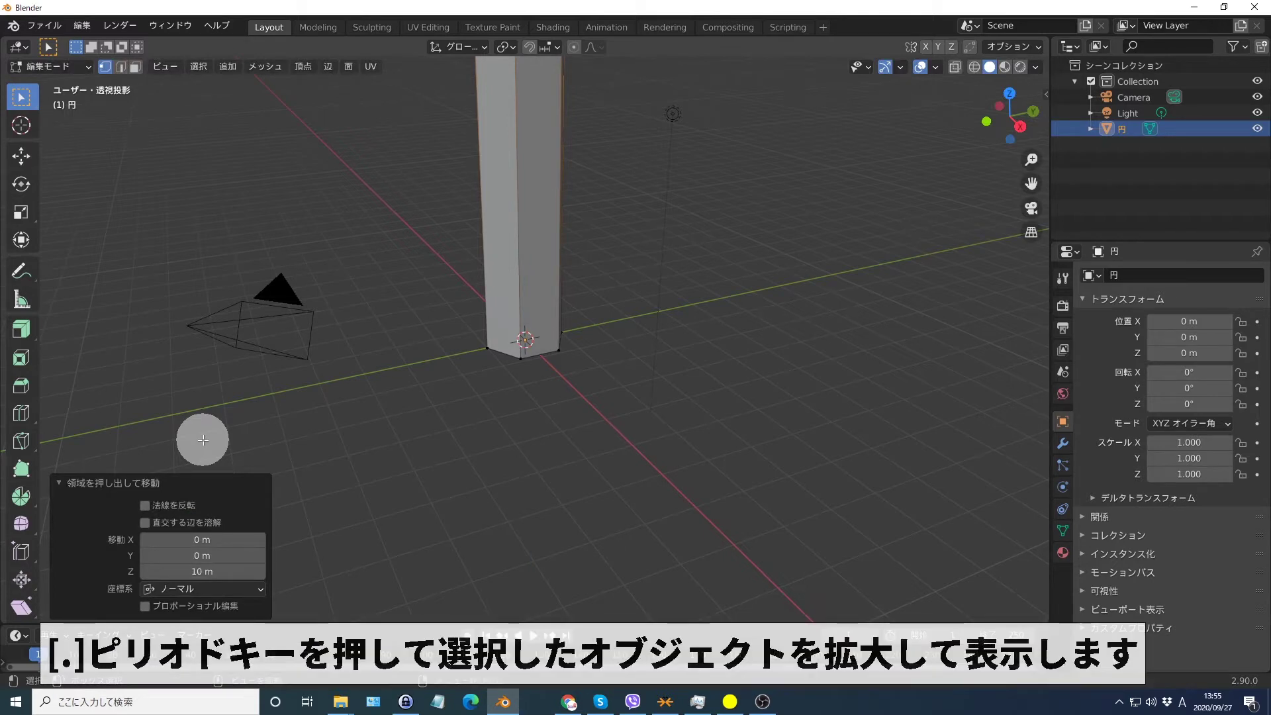
key("KP_Decimal")
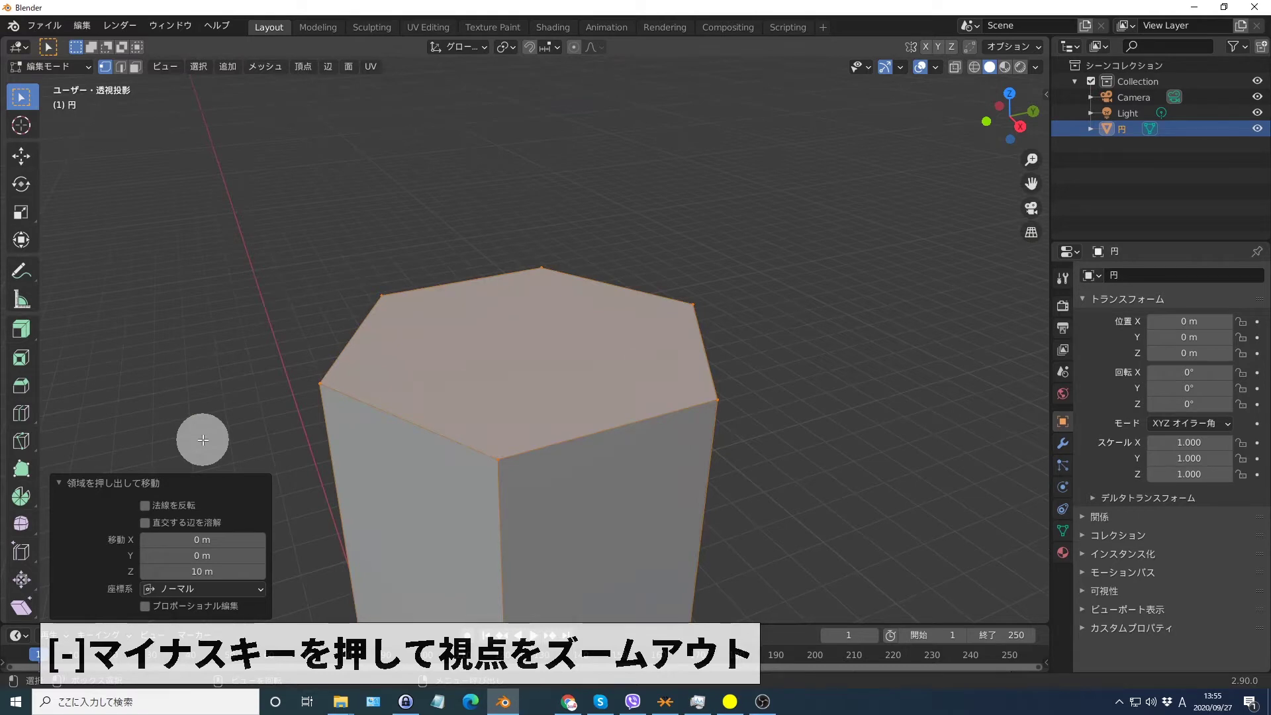
key("KP_Subtract")
key("KP_Subtract")
key("KP_Subtract")
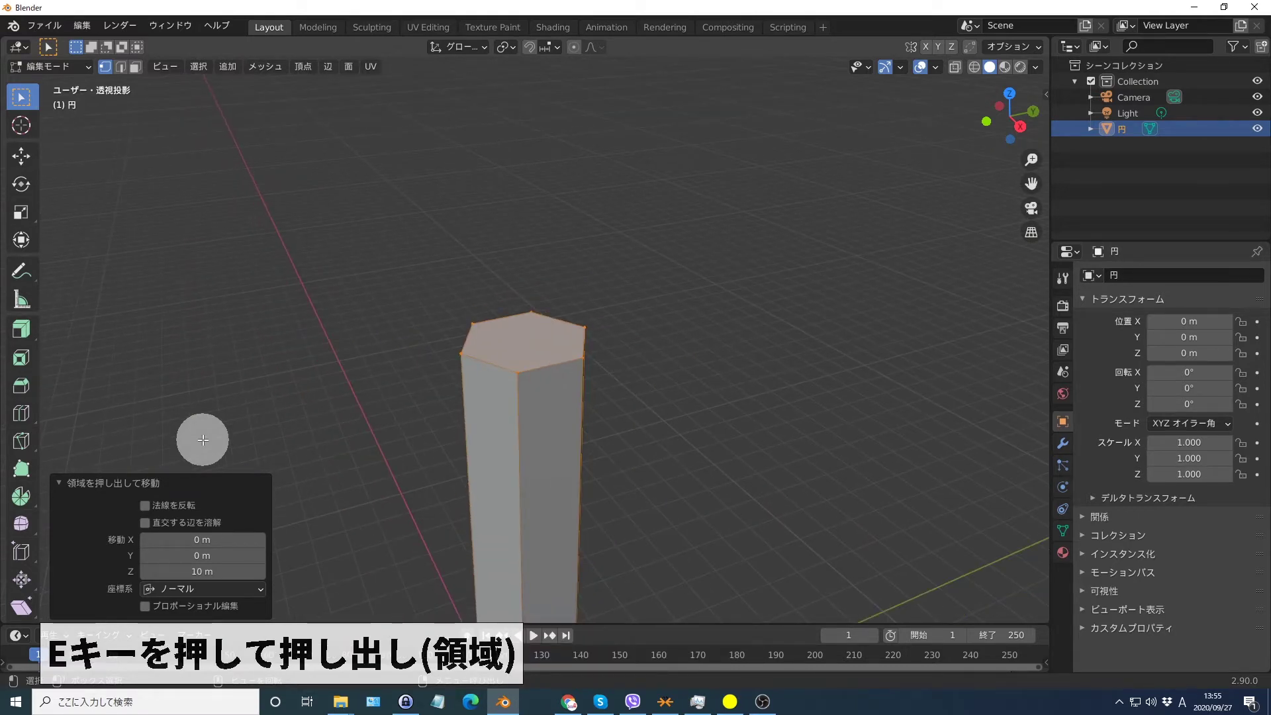
key("e")
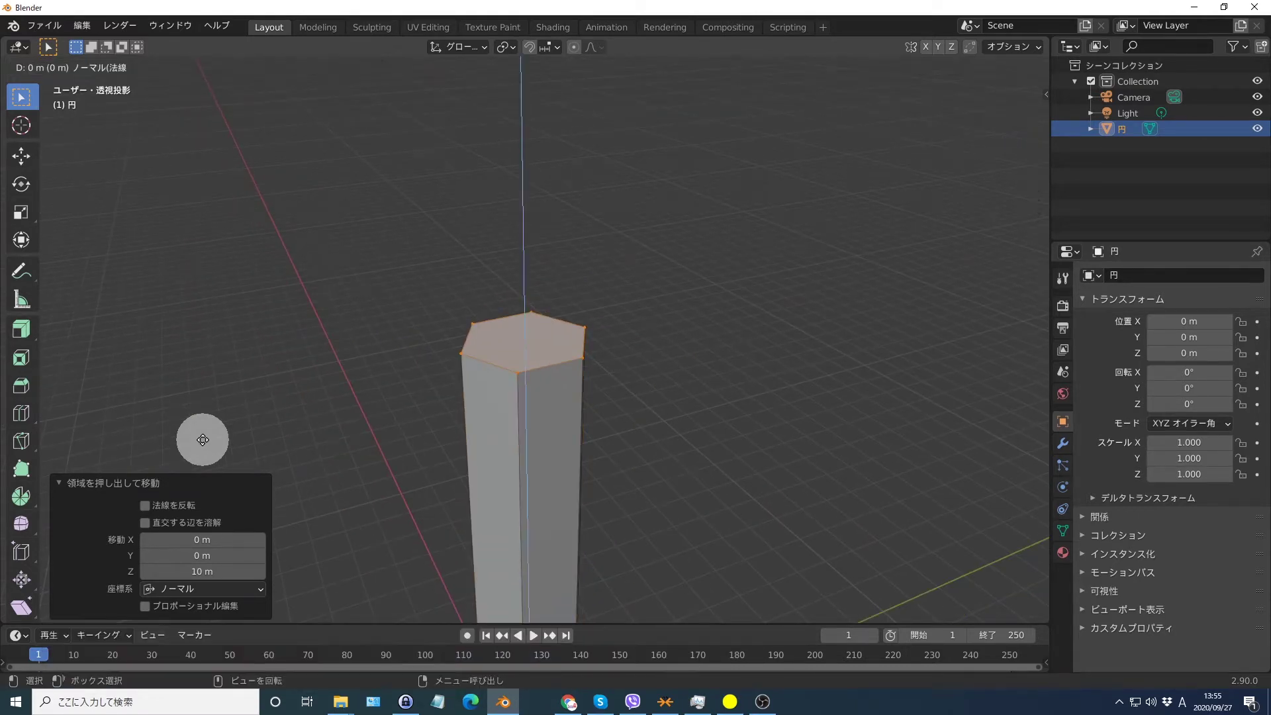
key("2")
key("Return")
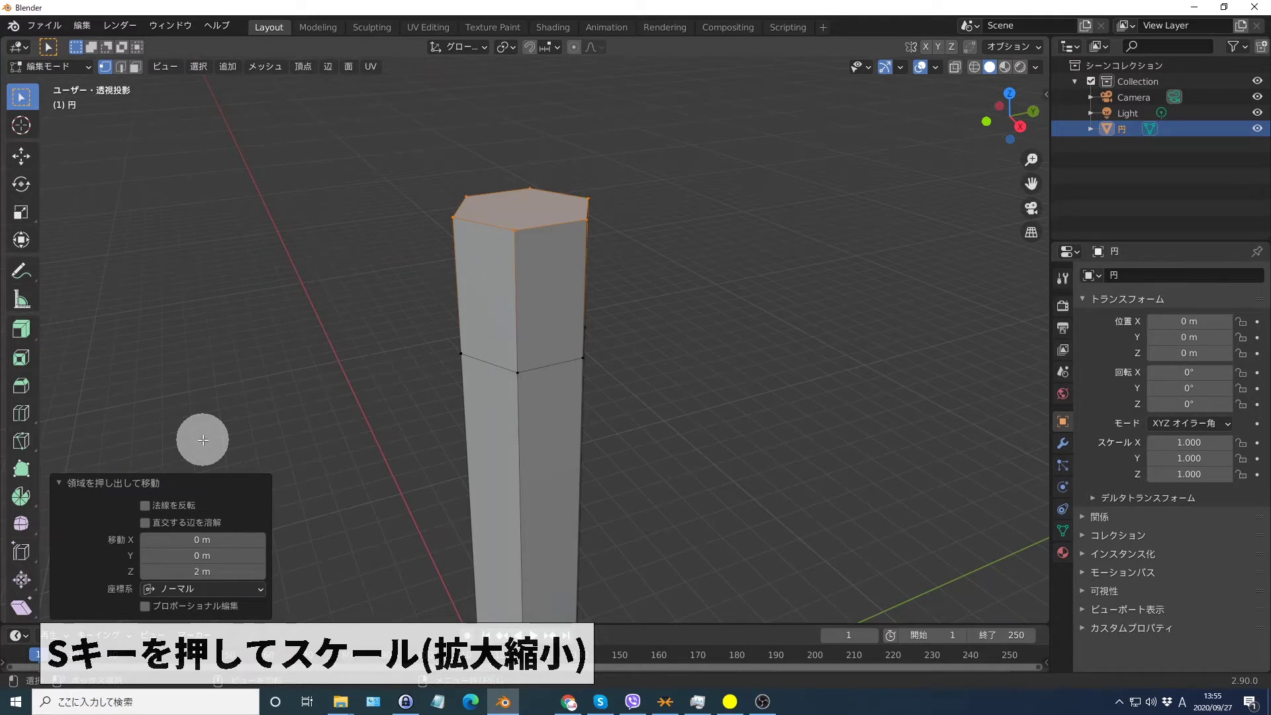
Scale the top face to 0 on X, Y and Z so the upper section tapers to a point.
key("s")
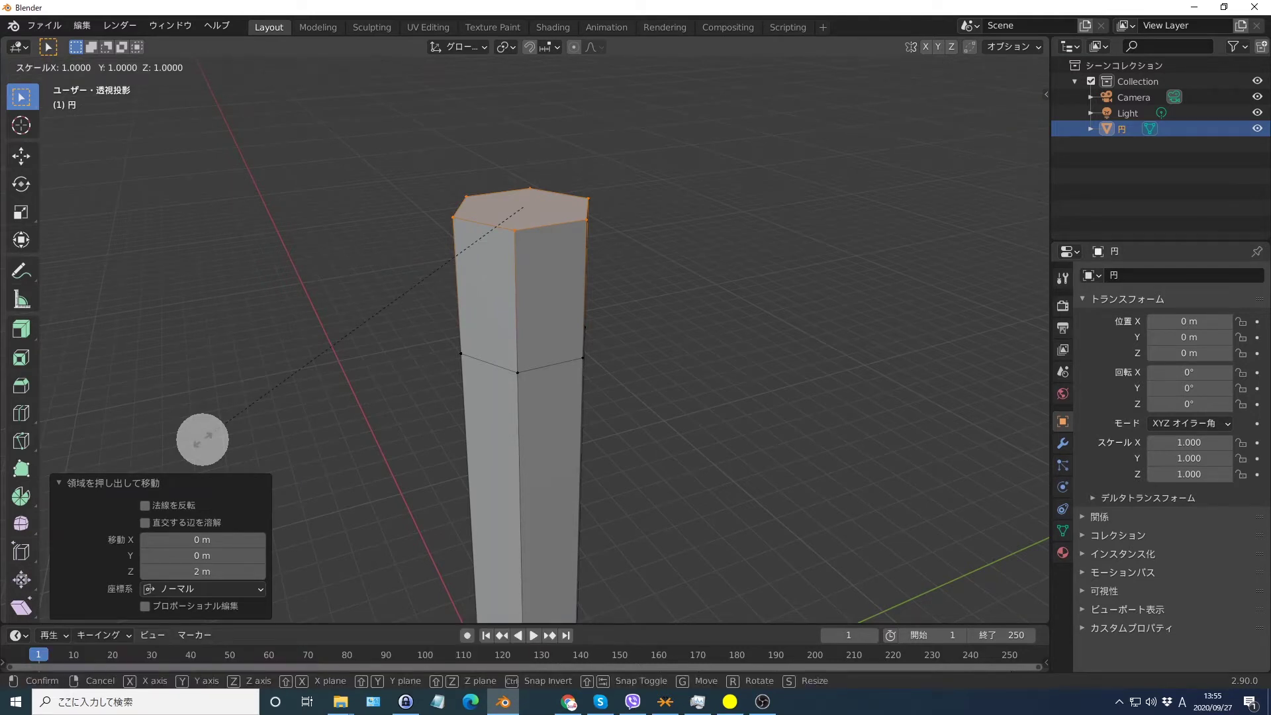
left_click(203, 440)
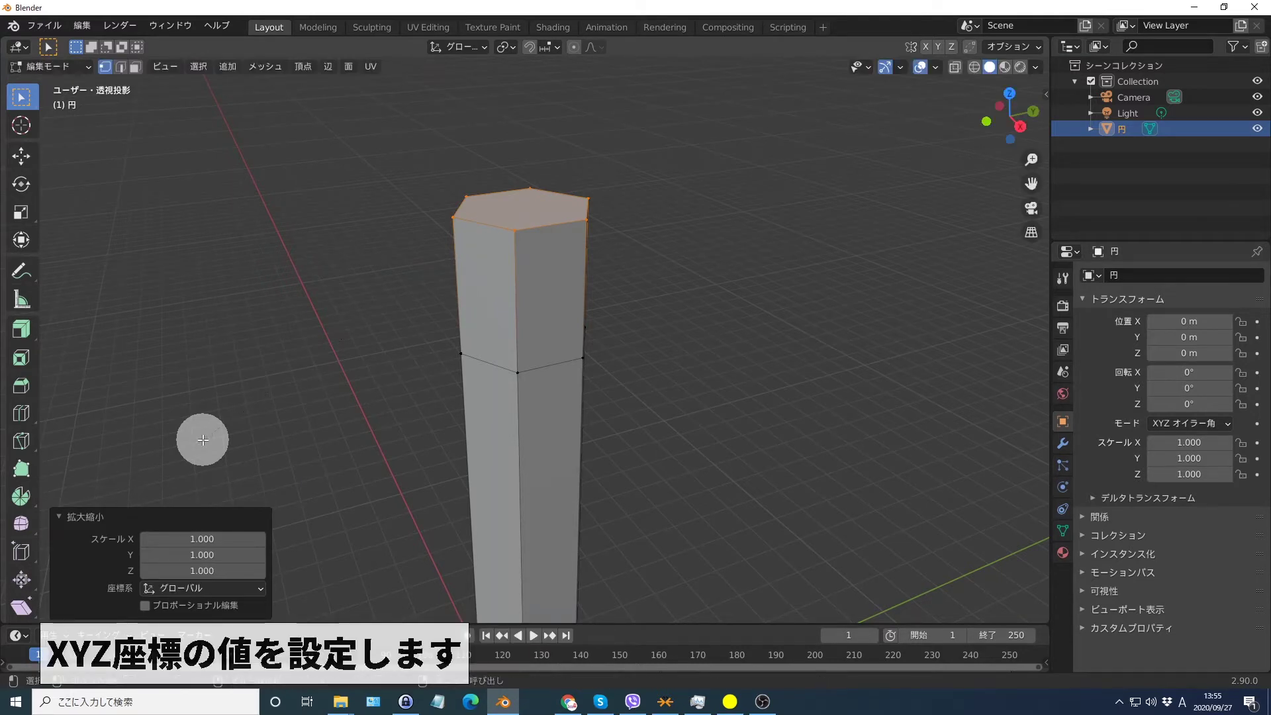
left_click(202, 539)
type("0")
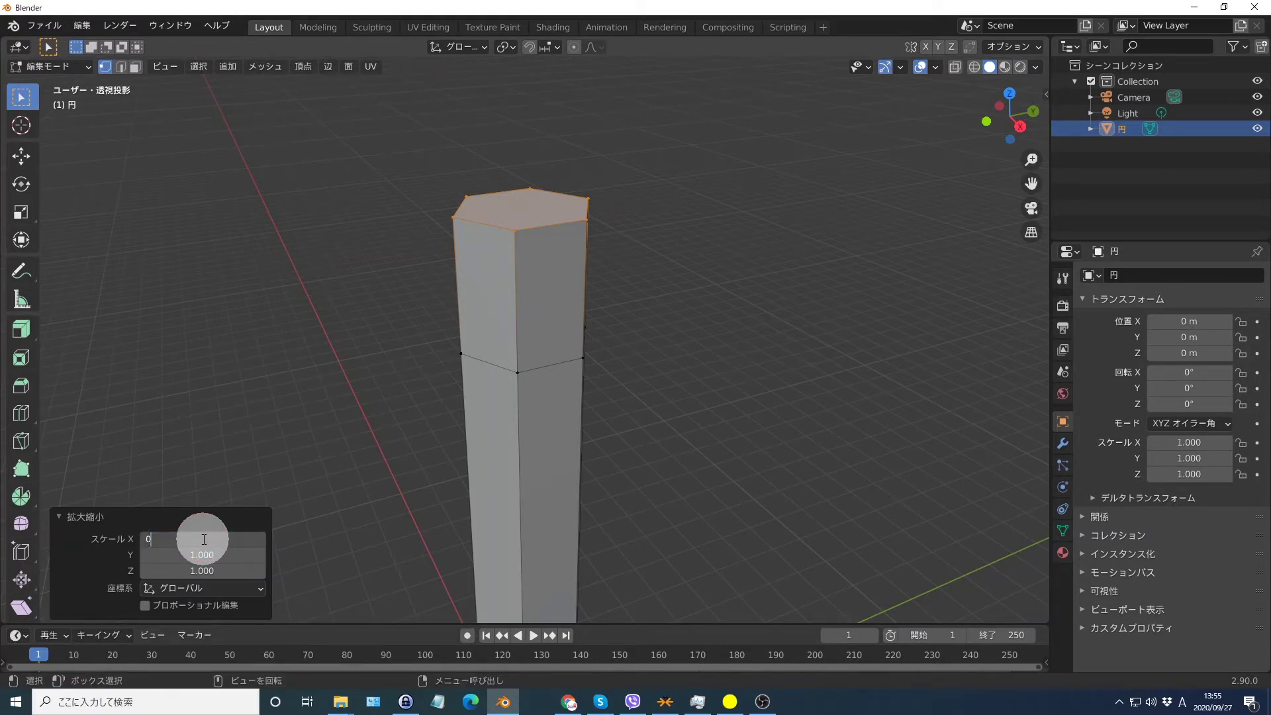
key("Return")
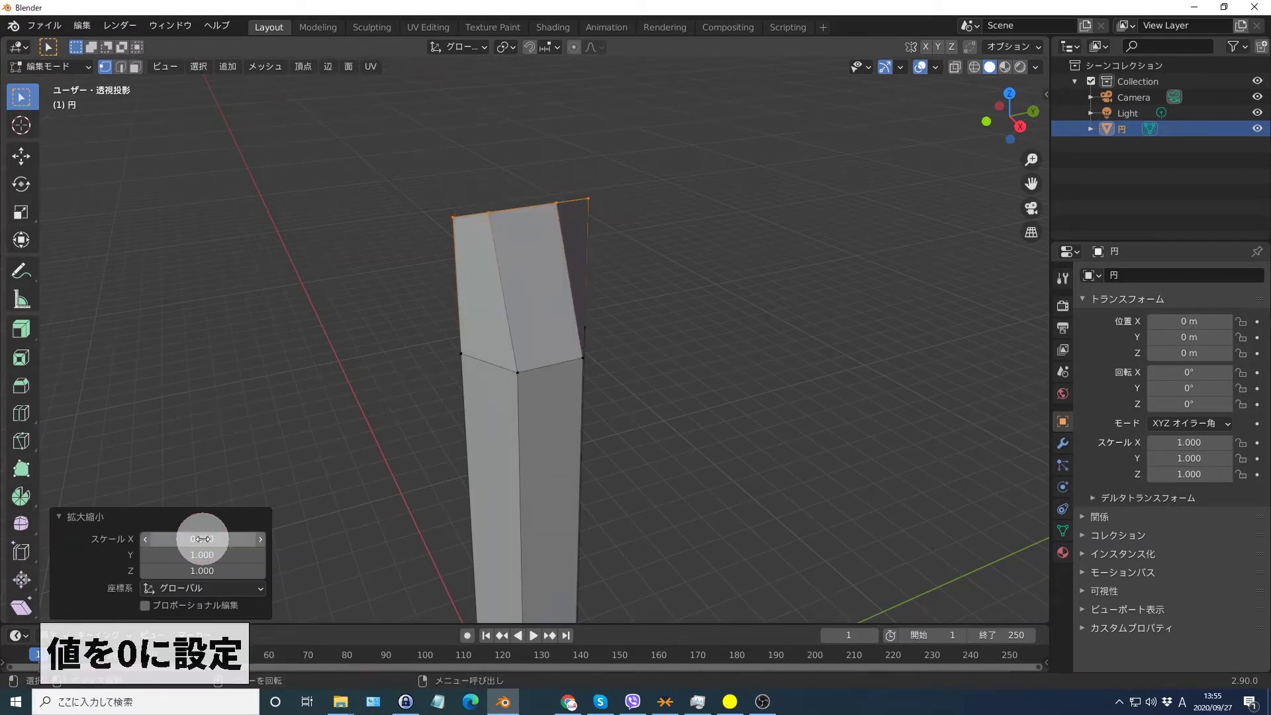
left_click(204, 555)
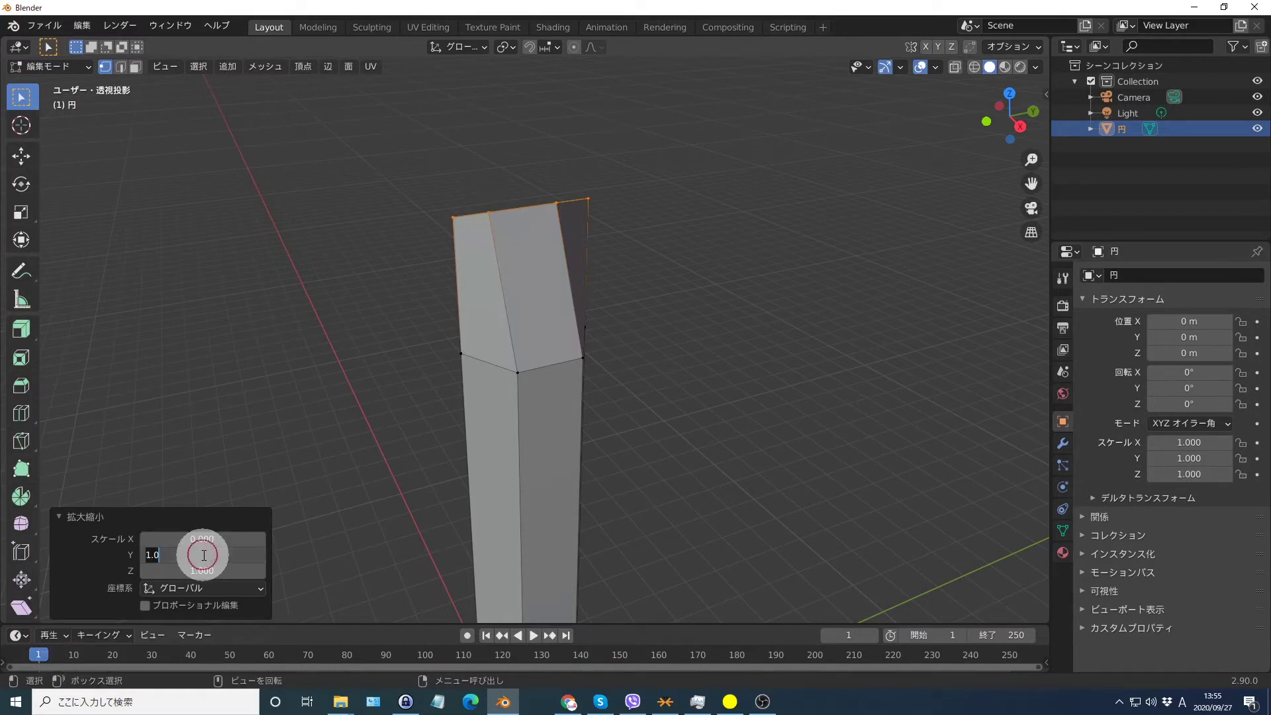
type("0")
key("Return")
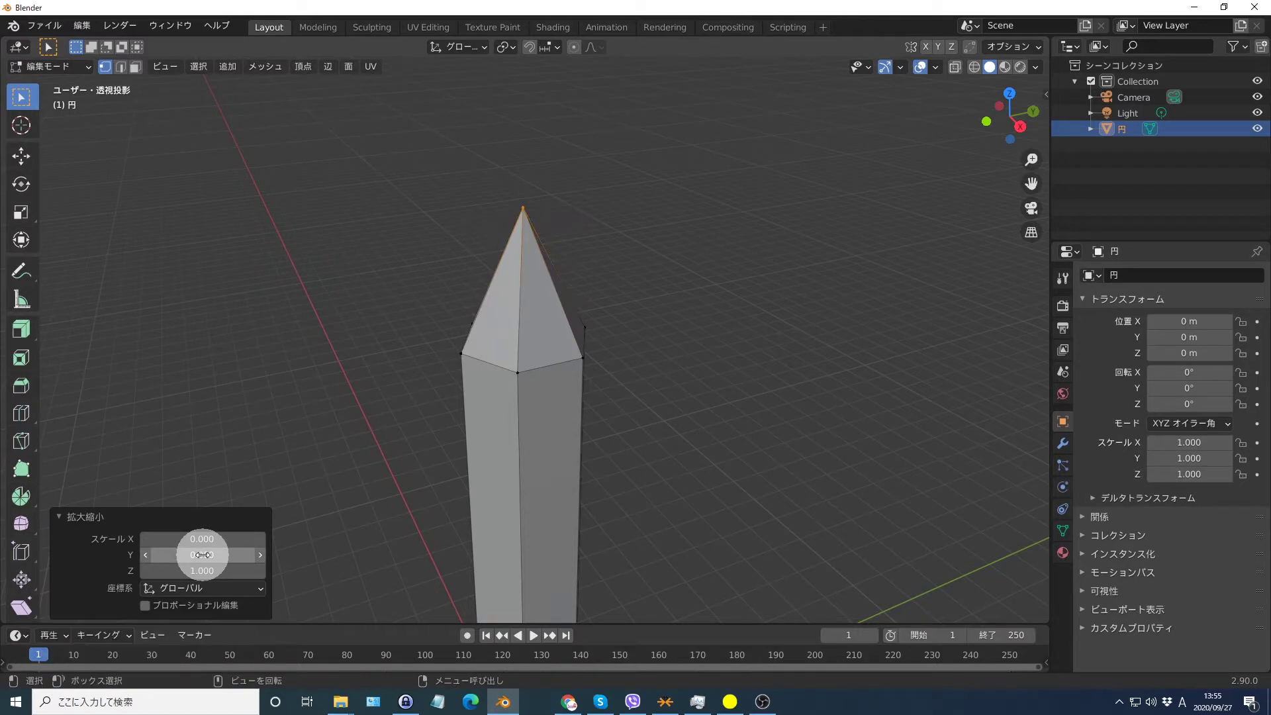
left_click(204, 571)
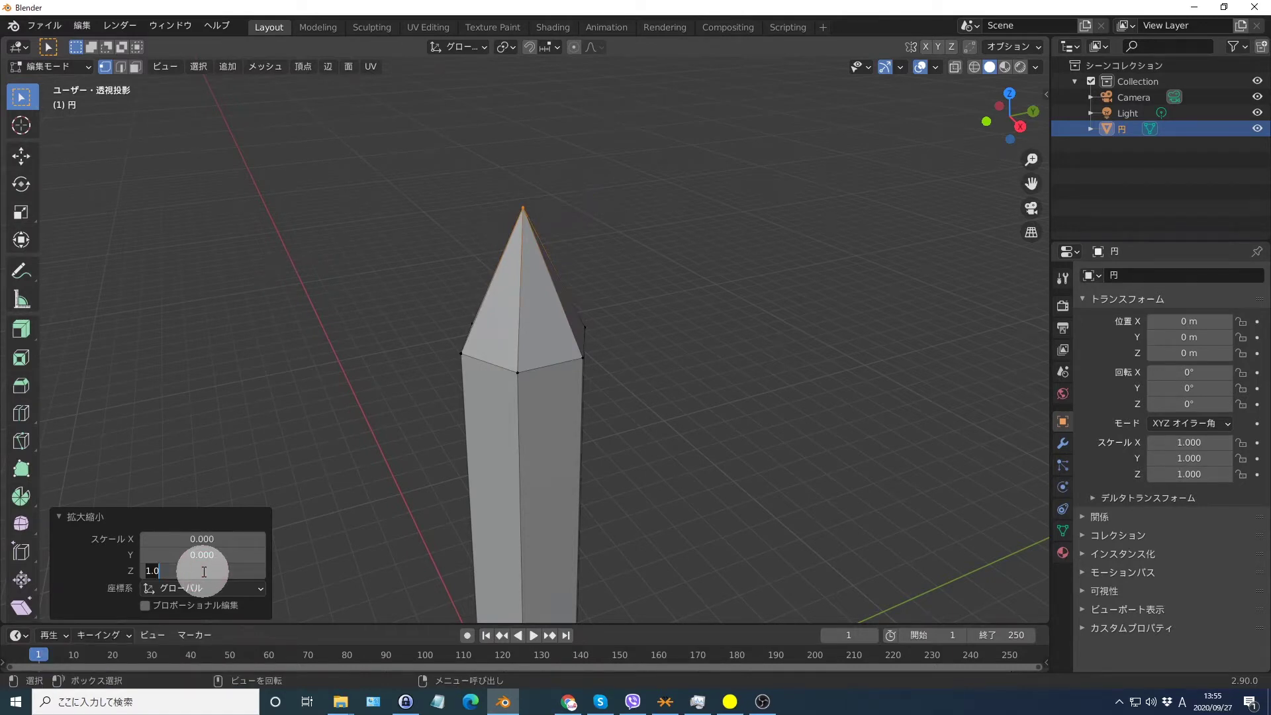
type("0")
key("Return")
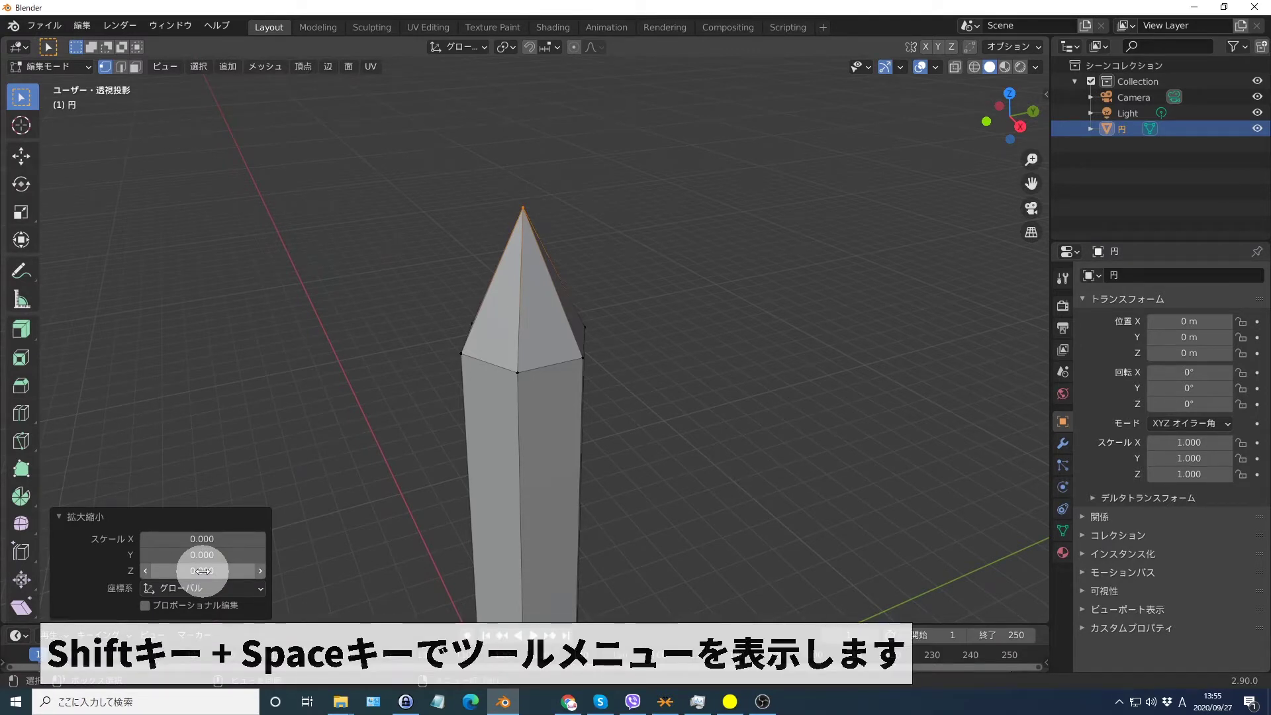
Add one loop cut around the tapered tip and slide it toward the apex with a factor of about -0.34.
key("shift+space")
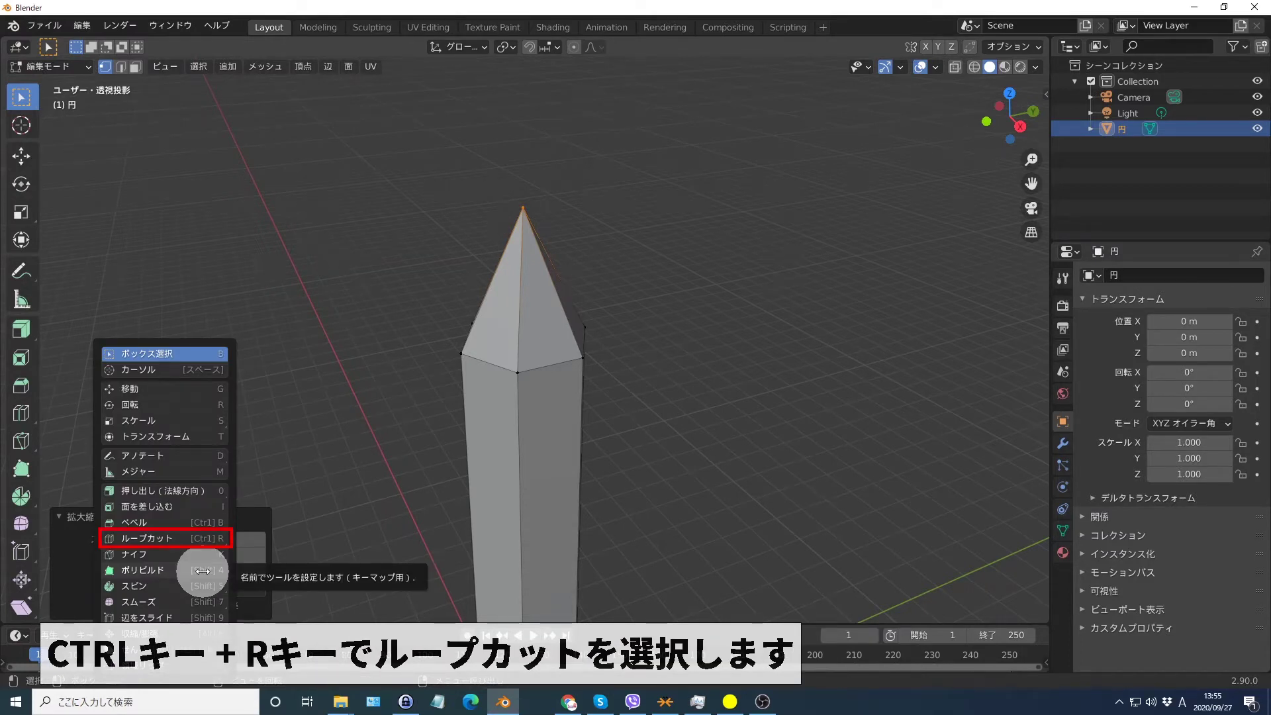
key("ctrl+r")
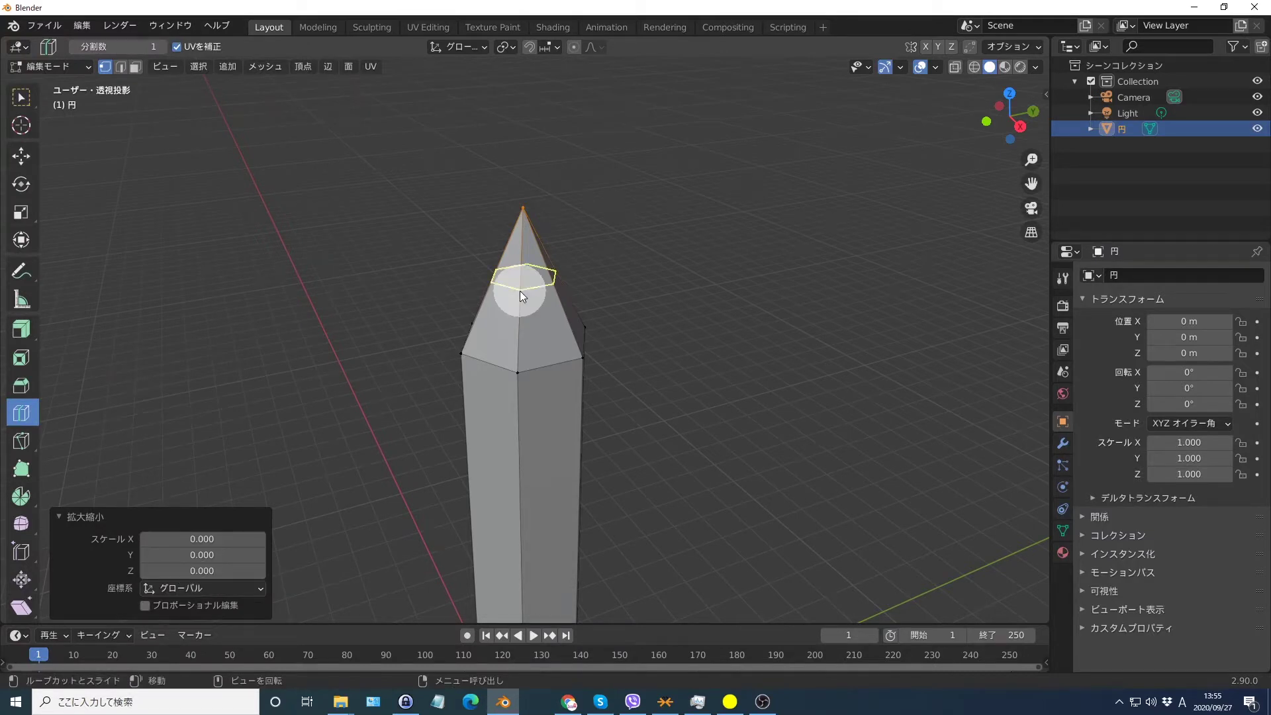
left_click_drag(519, 291, 518, 253)
Subdivide the edge loop where the tapered tip meets the hexagonal body, using edge selection.
key("2")
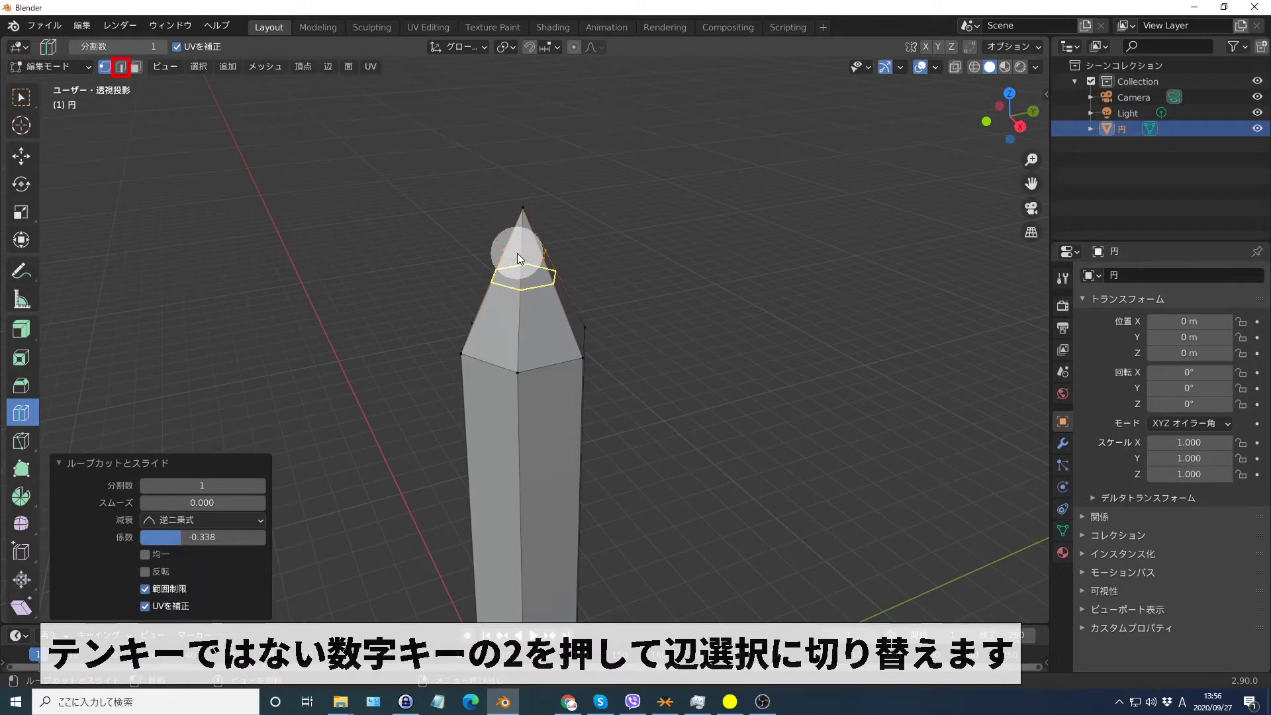
key("2")
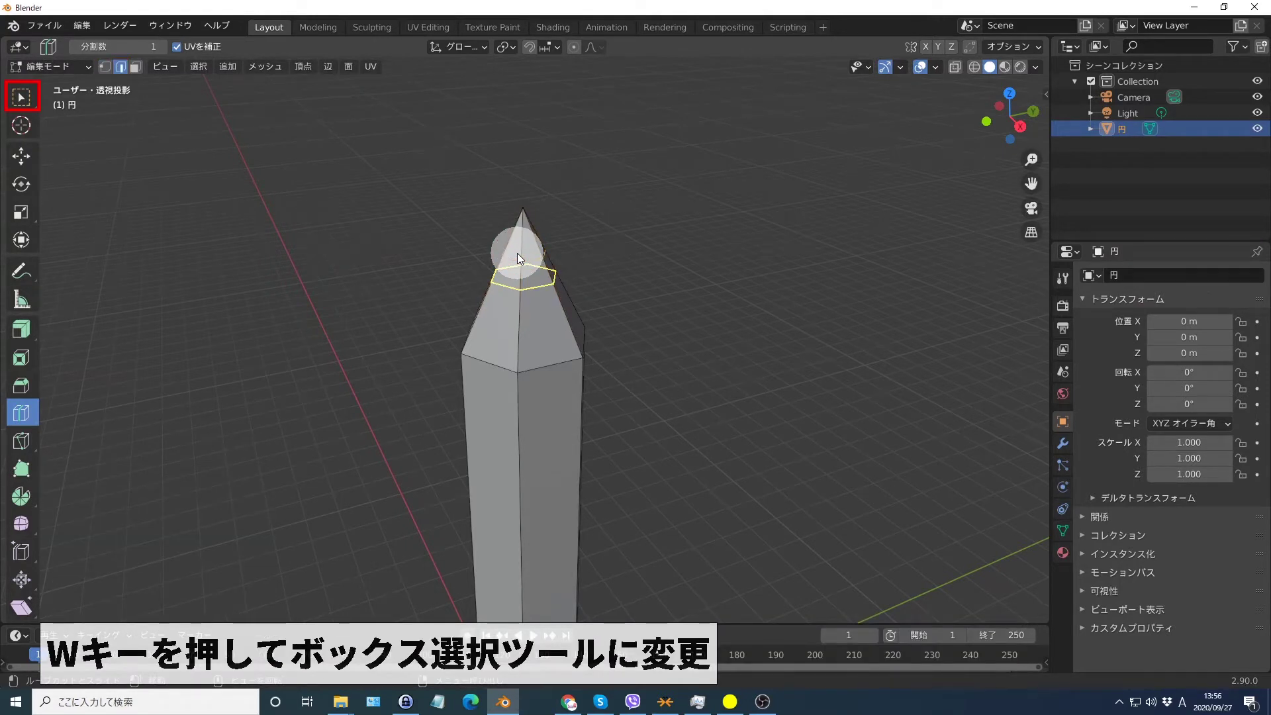
key("w")
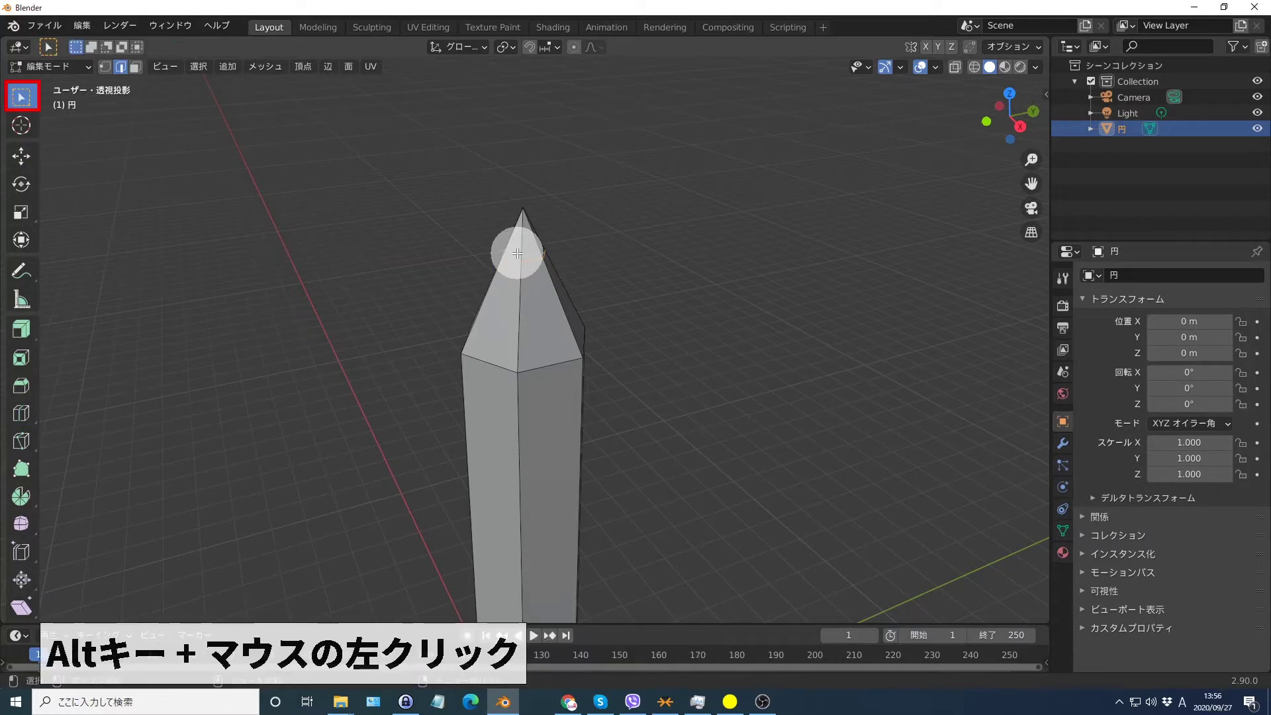
left_click(550, 363, "alt")
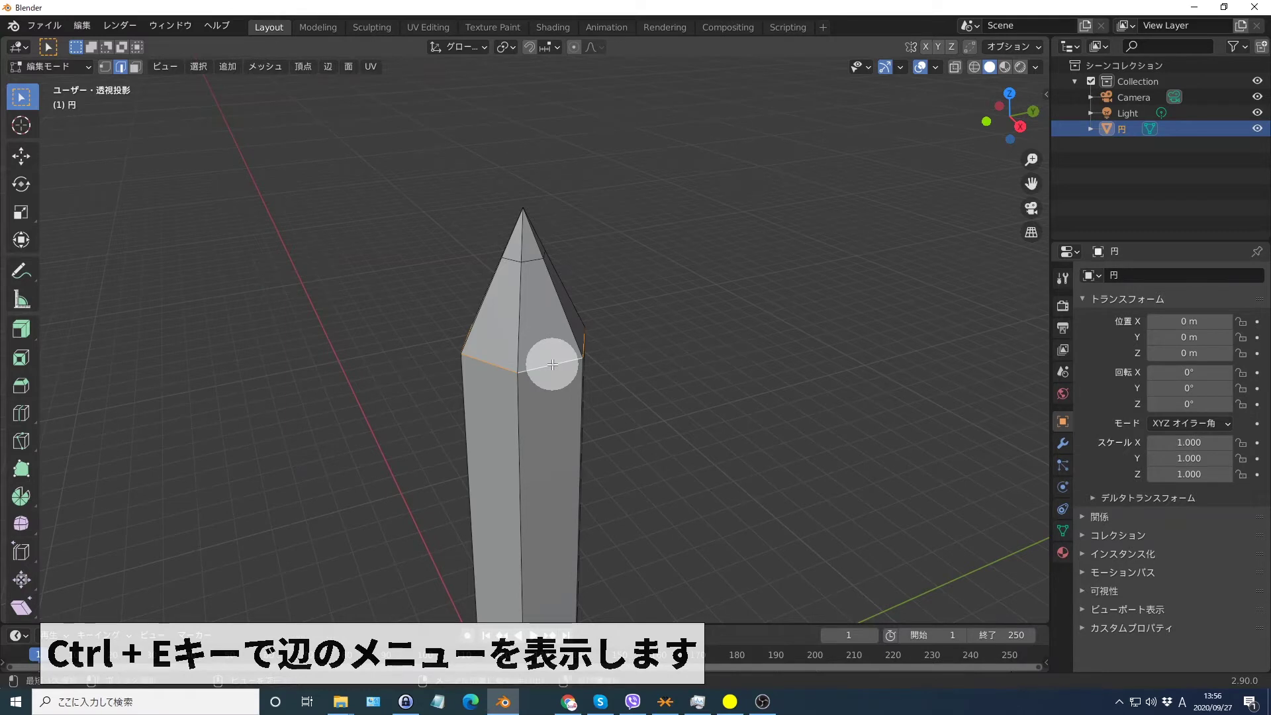
key("ctrl+e")
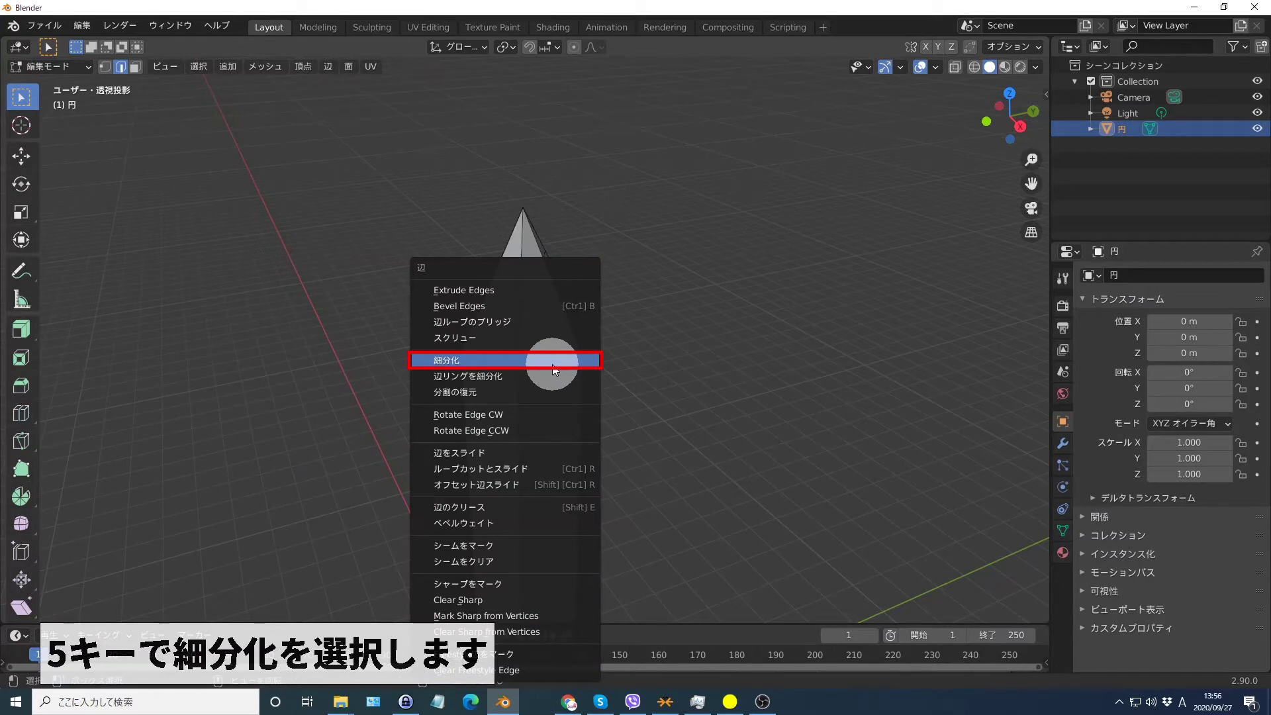
key("5")
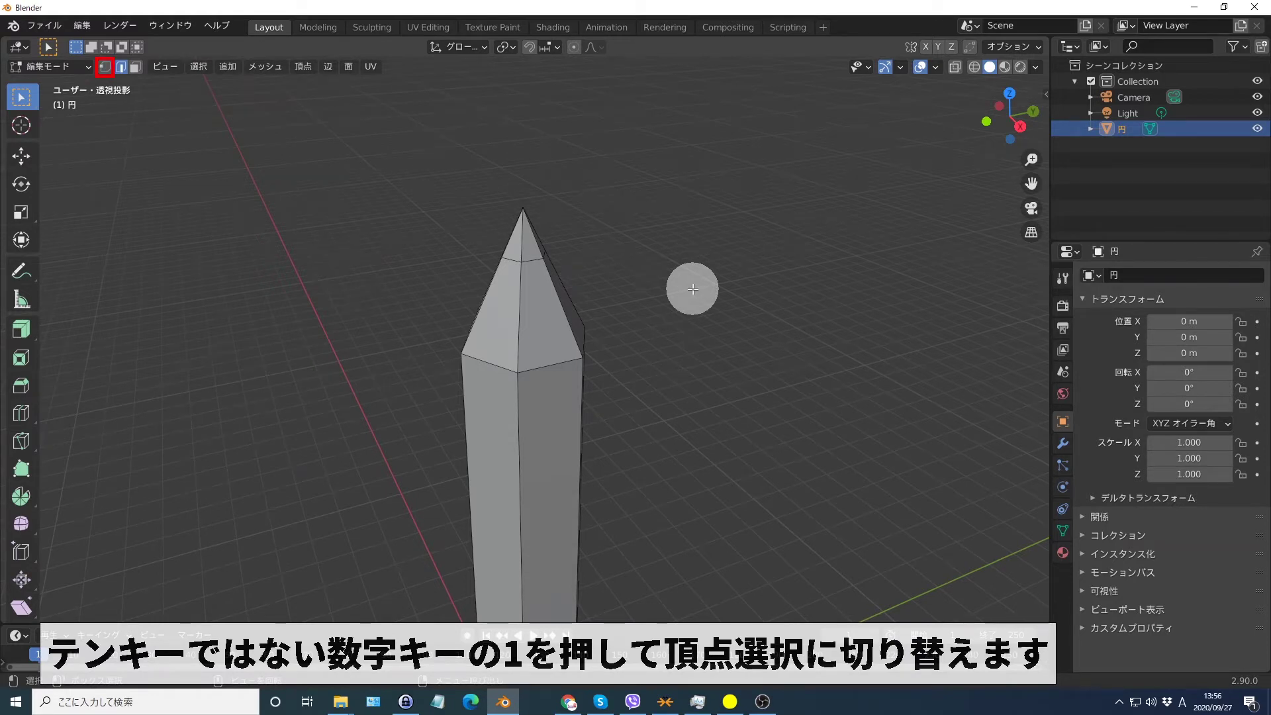
Select all midpoint vertices of the subdivided loop by matching adjacent face count and move them -0.5 m along Z.
key("1")
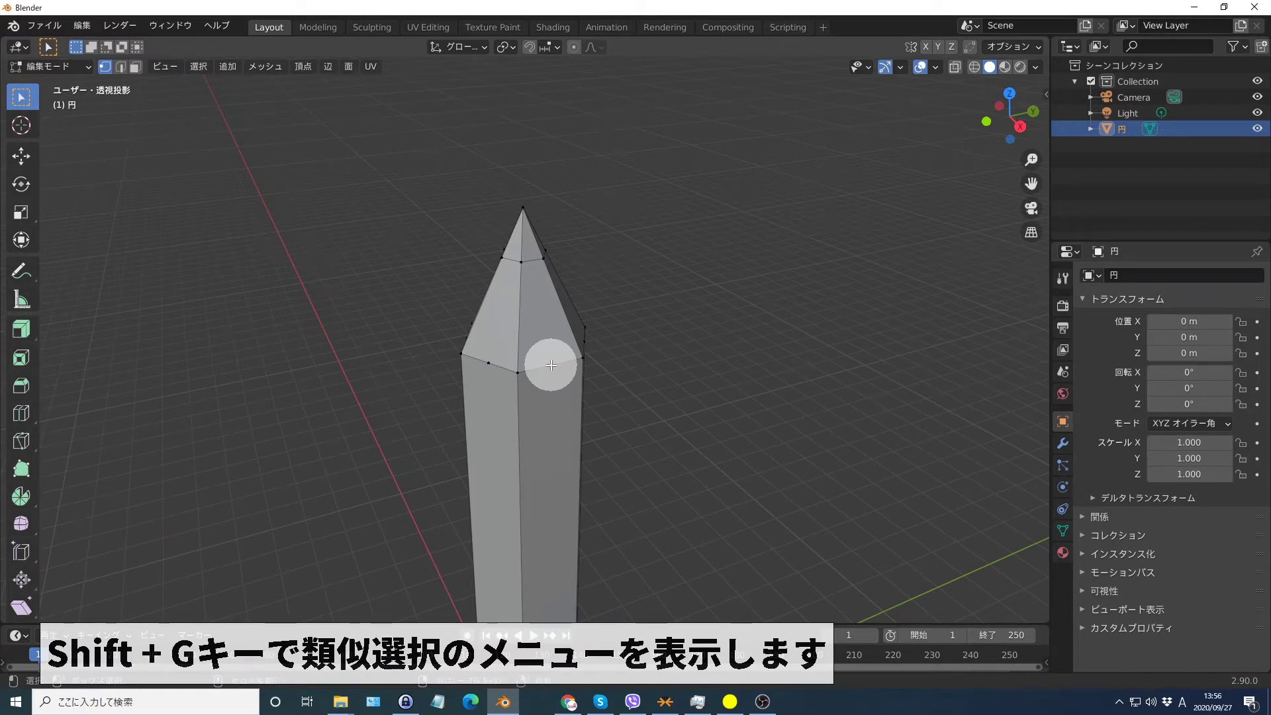
key("shift+g")
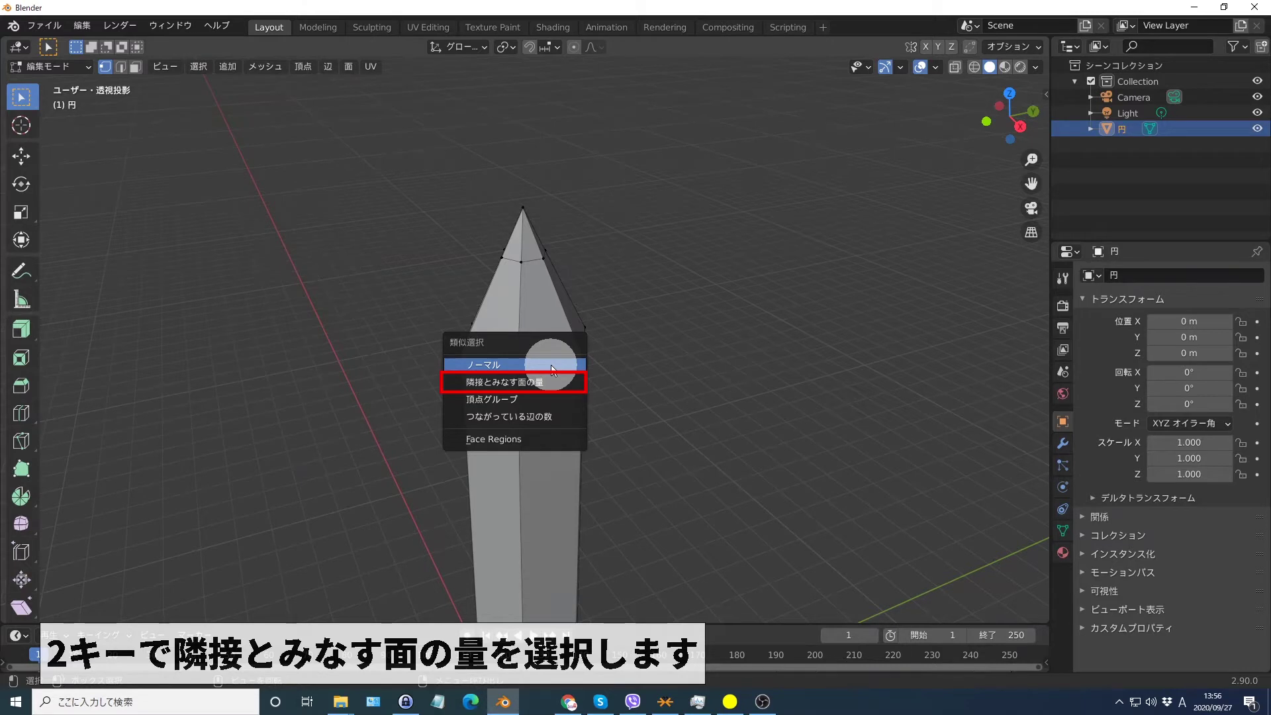
key("2")
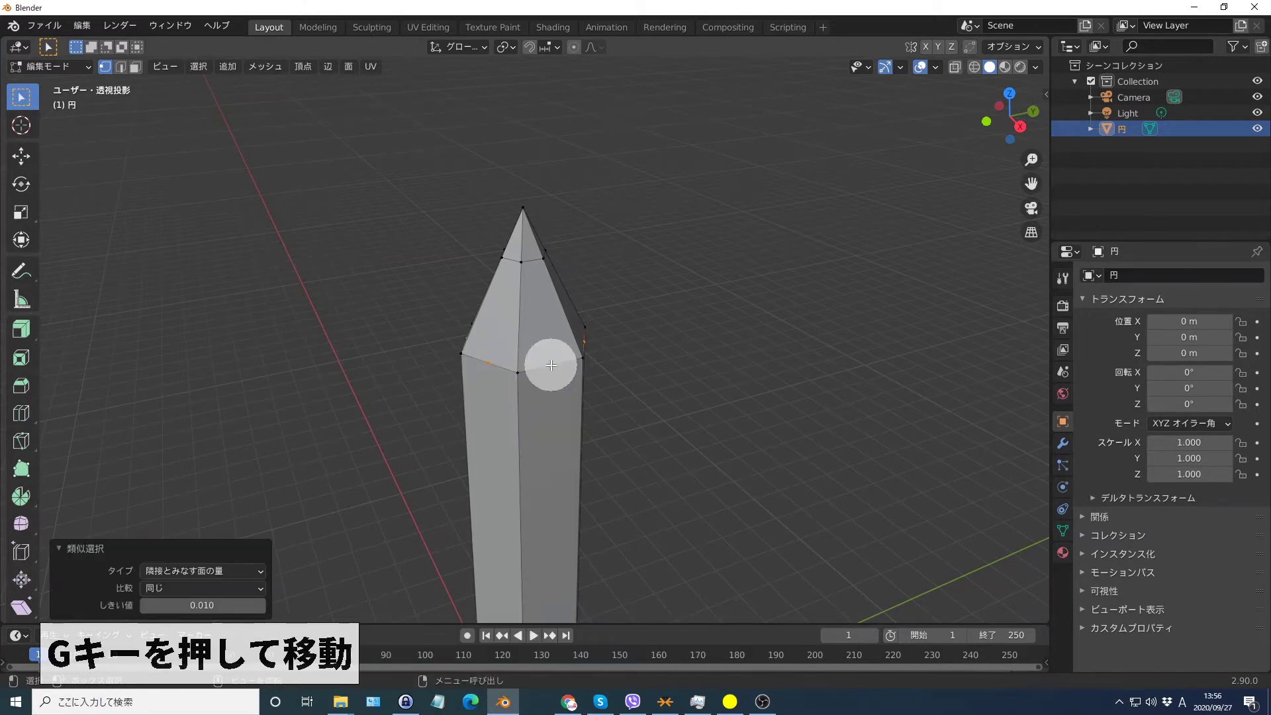
key("g")
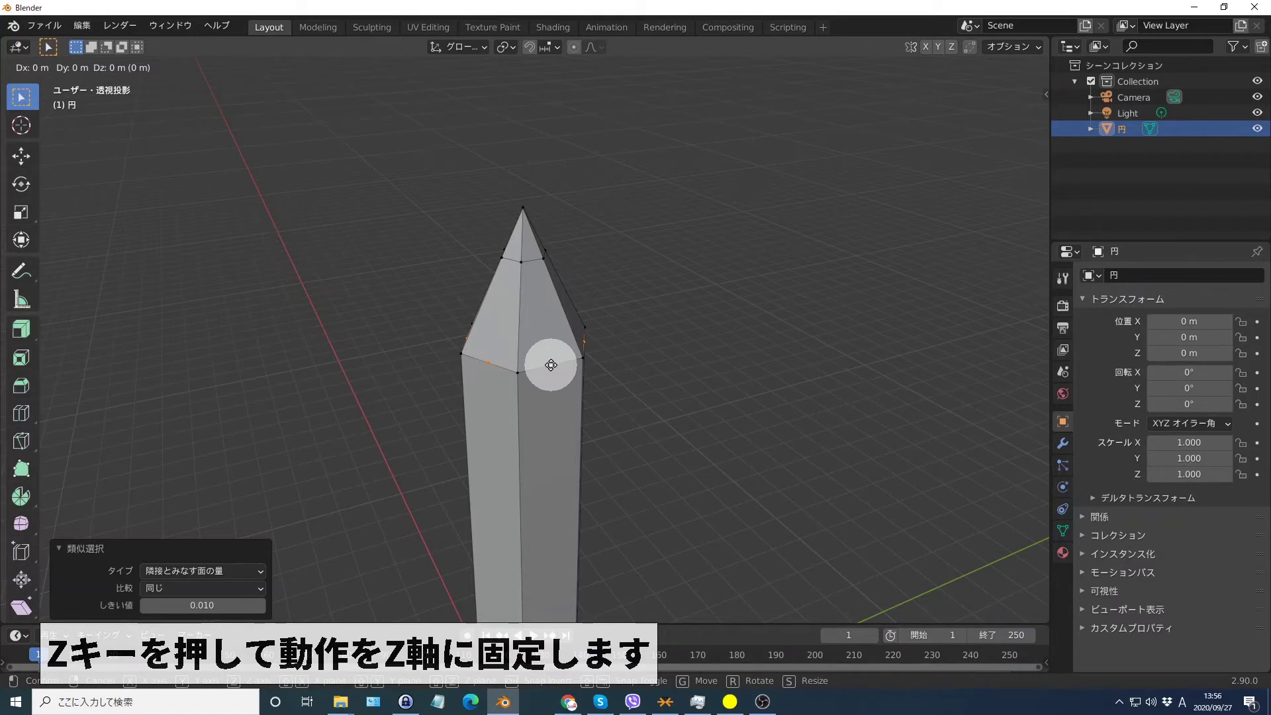
type("z-0.5")
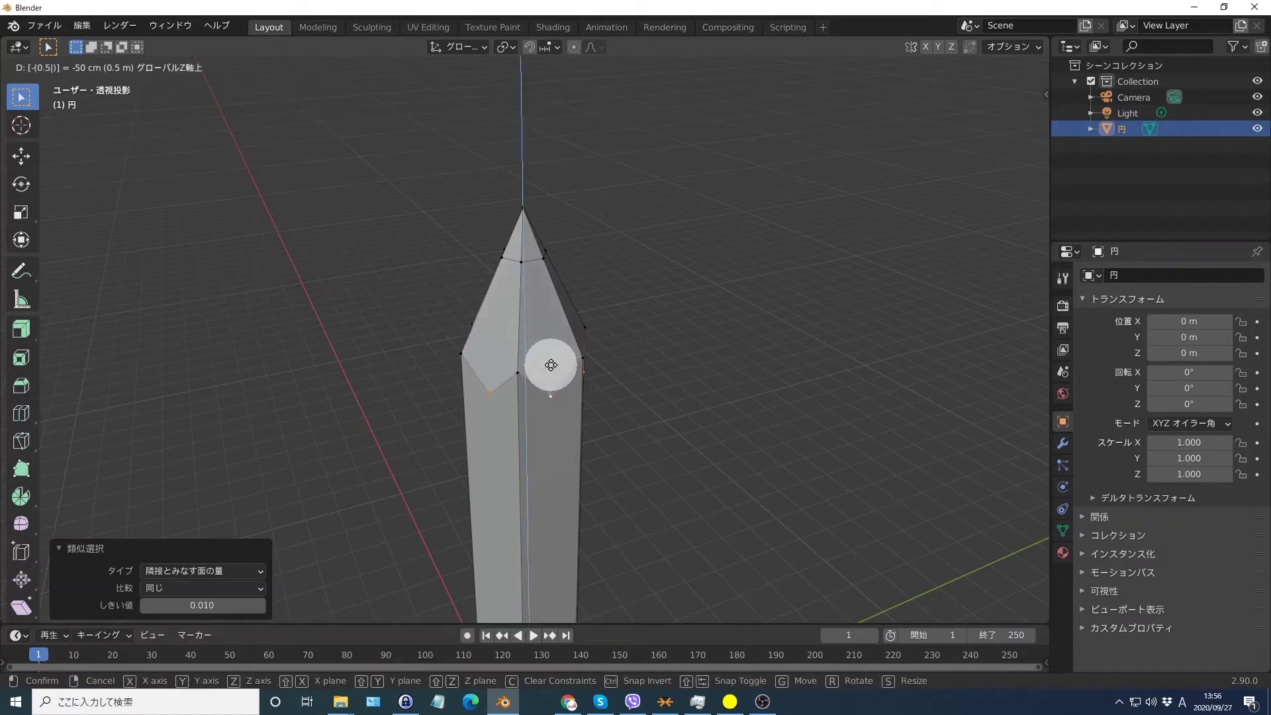
key("Return")
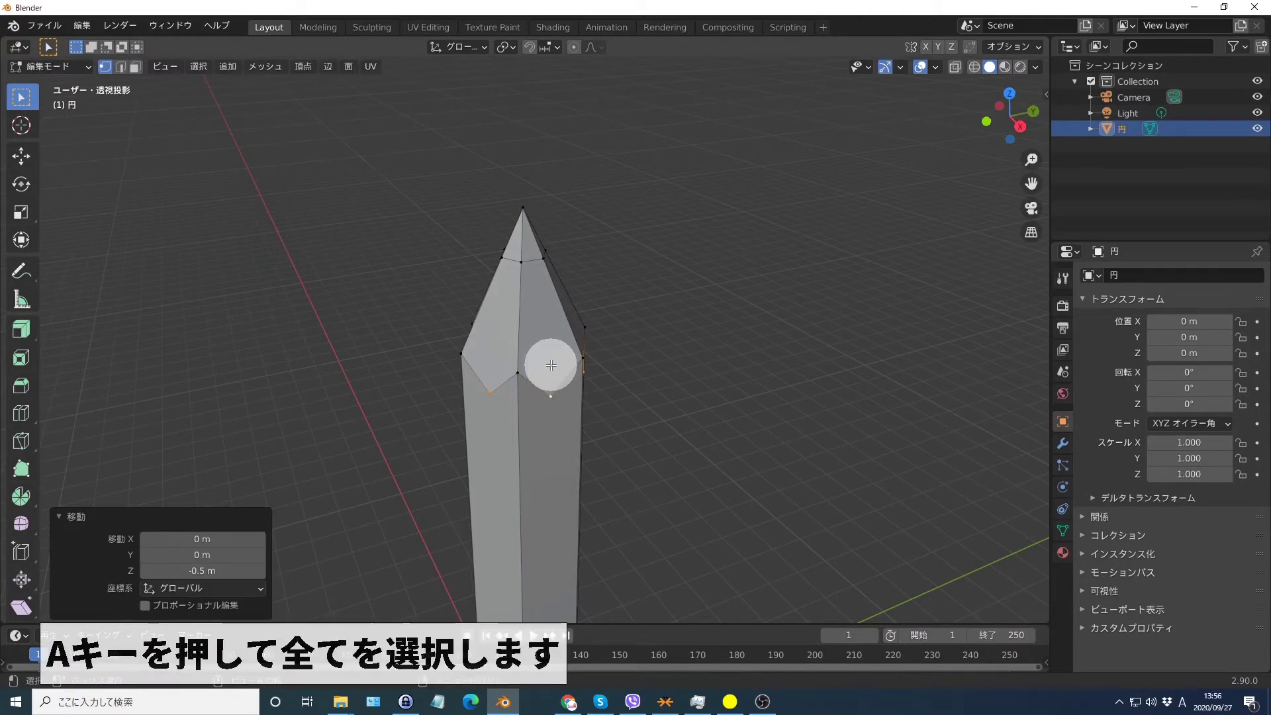
Select all faces of the small lead tip above the loop cut, using face selection in front wireframe view.
key("a")
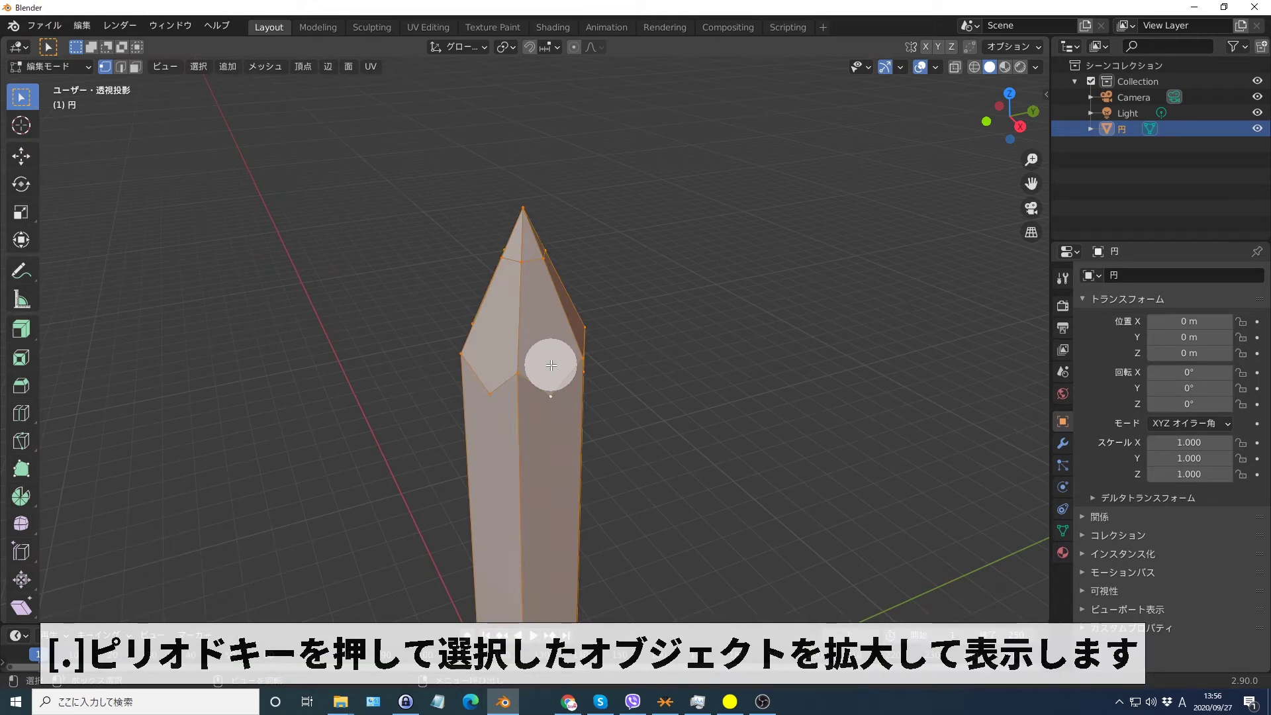
key("KP_Decimal")
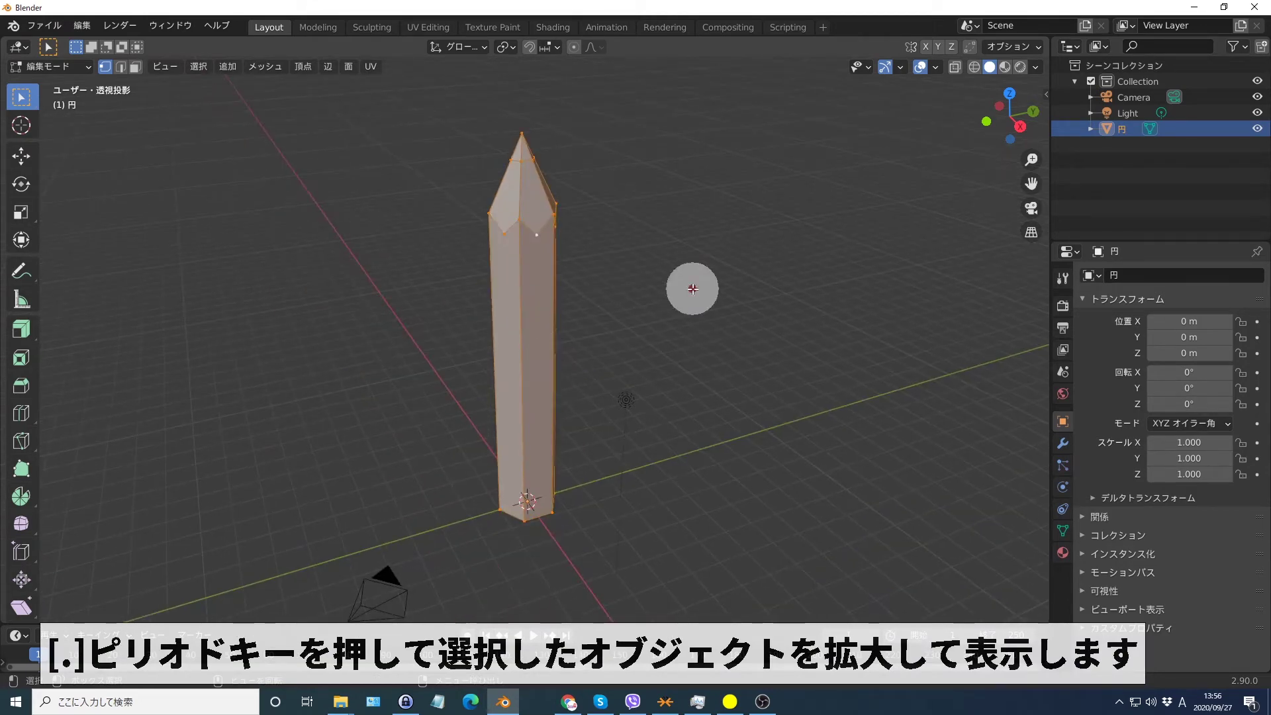
left_click(693, 288)
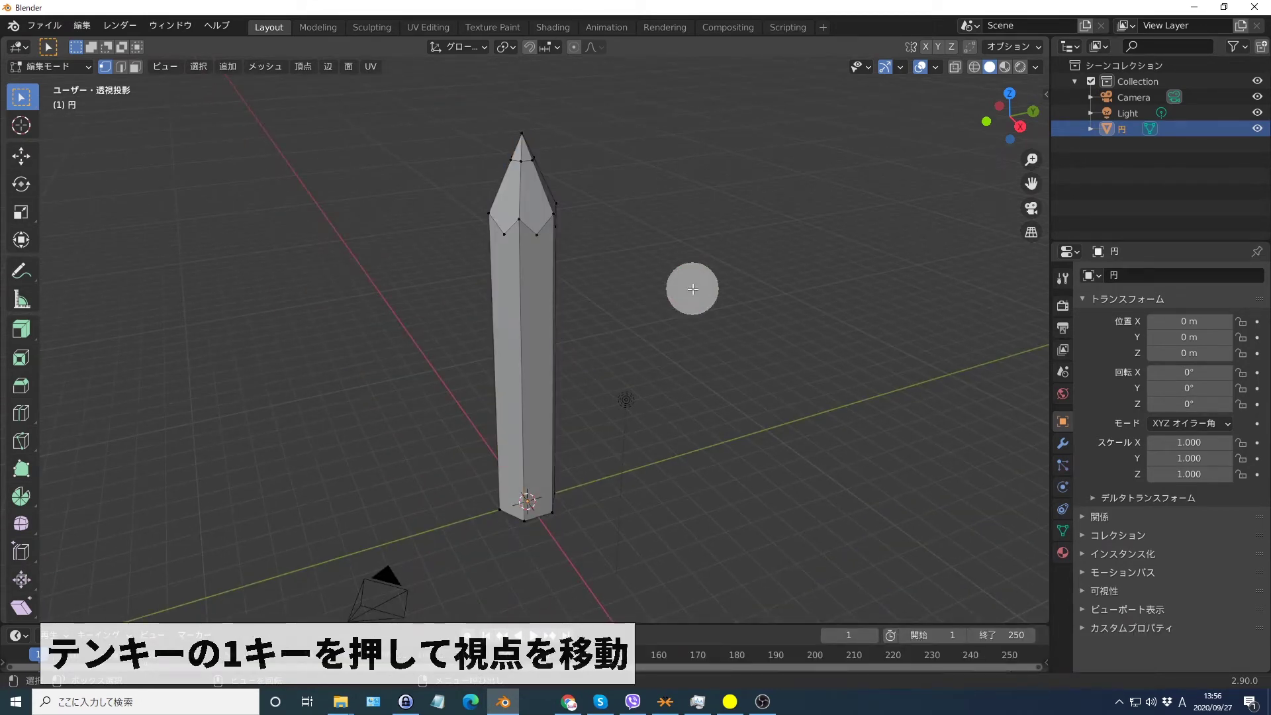
key("KP_1")
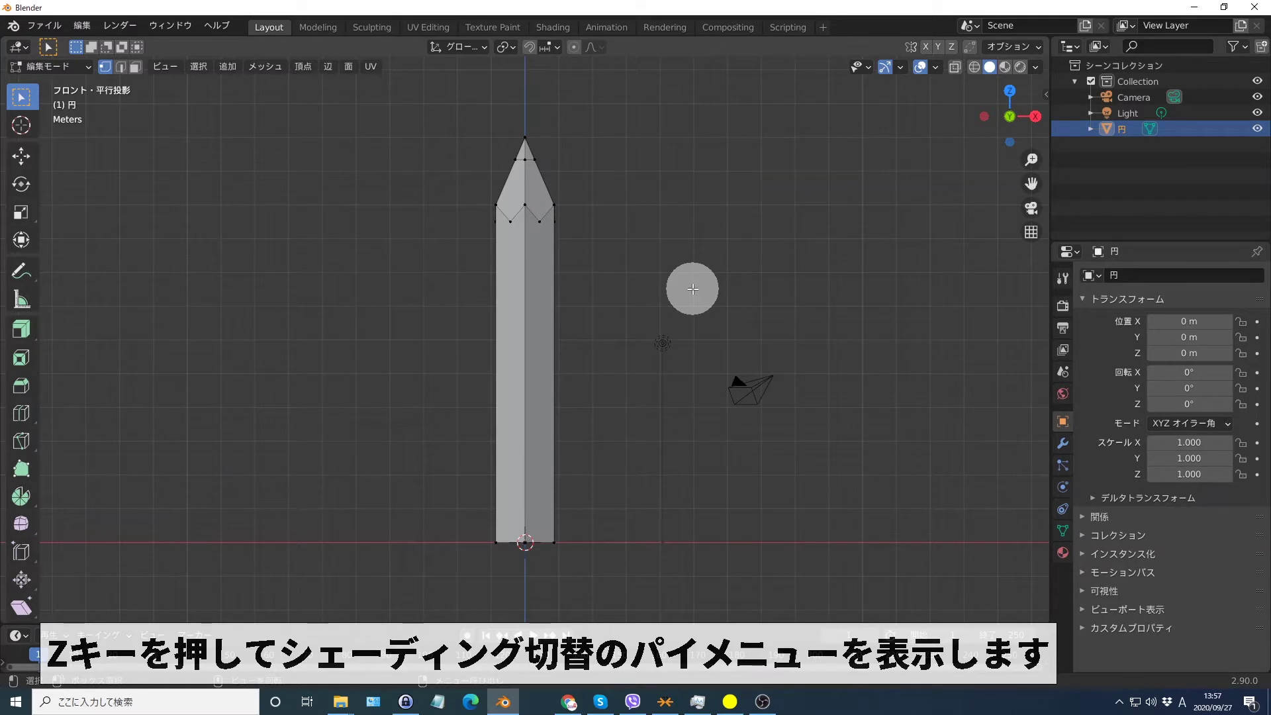
key("z")
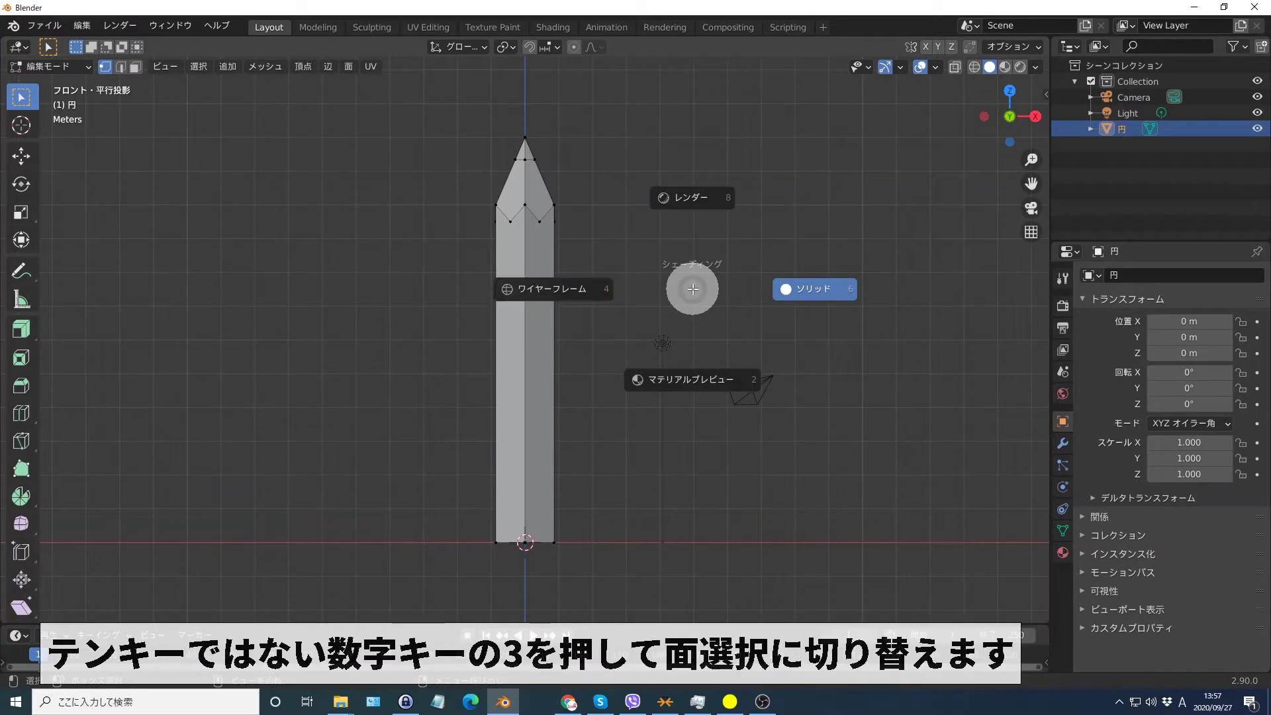
key("4")
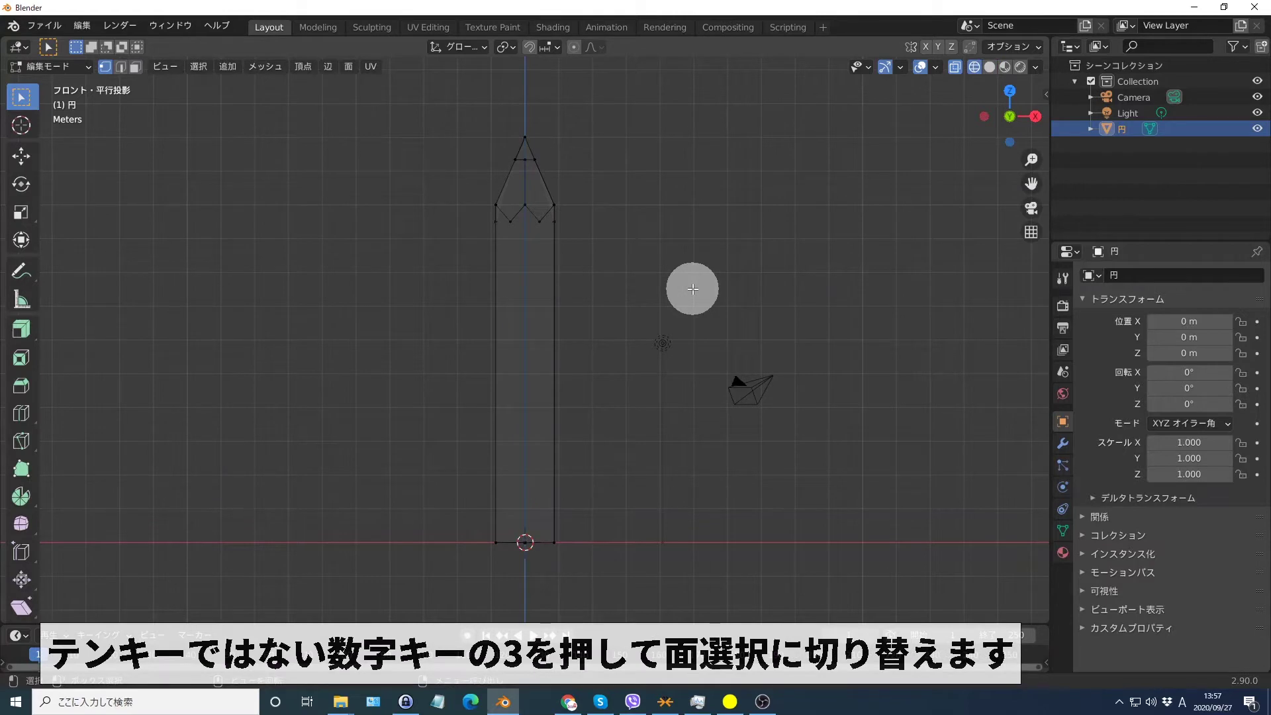
key("3")
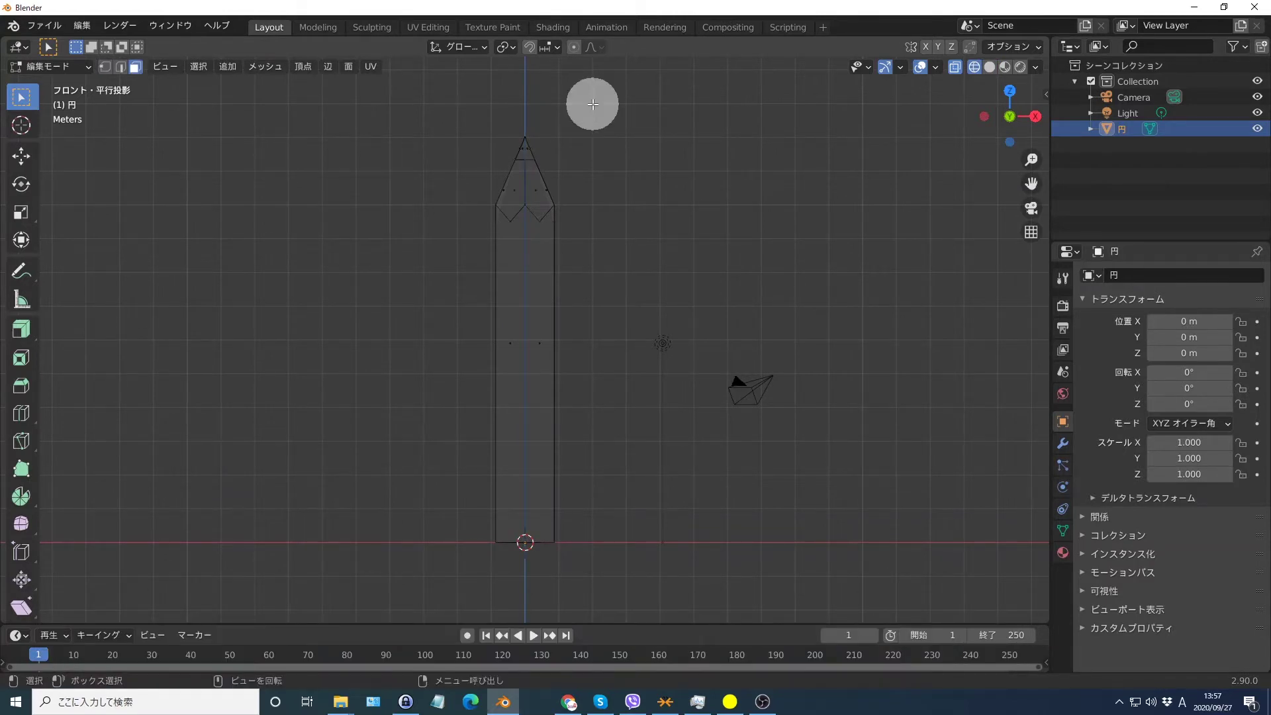
left_click_drag(592, 104, 463, 165)
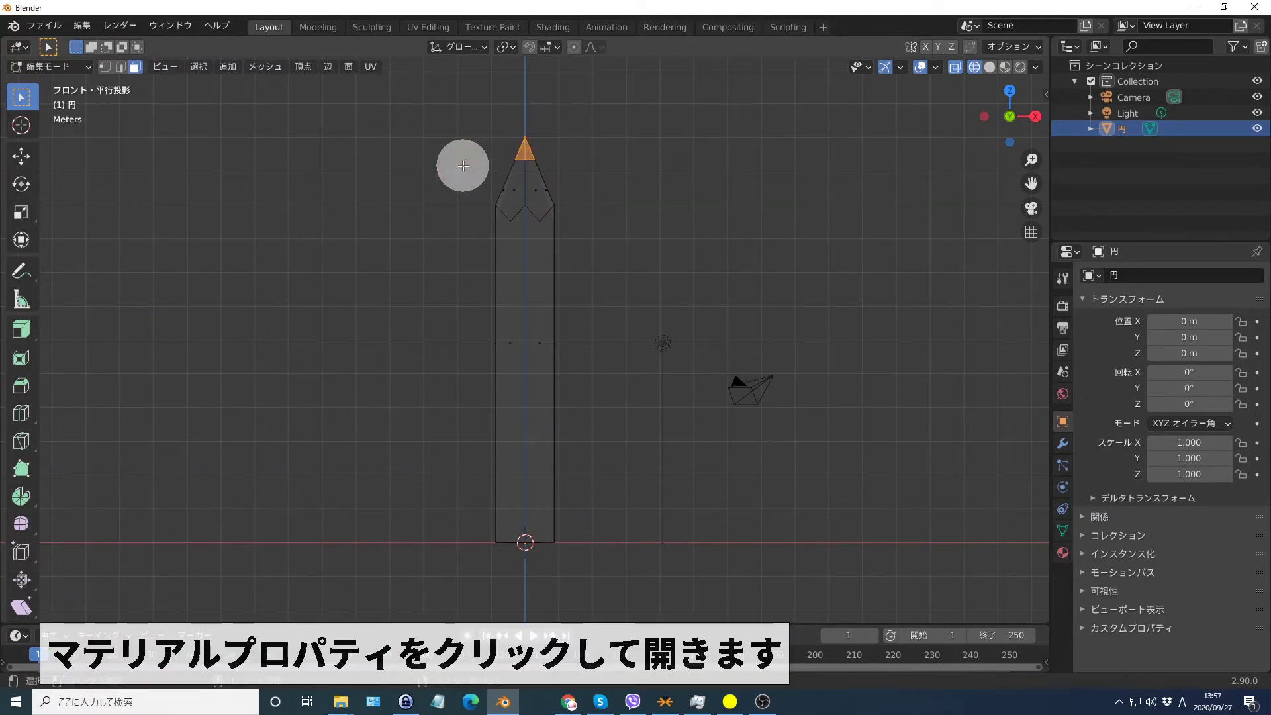
Apply the existing material named Material to the pencil as its base material.
left_click(1063, 553)
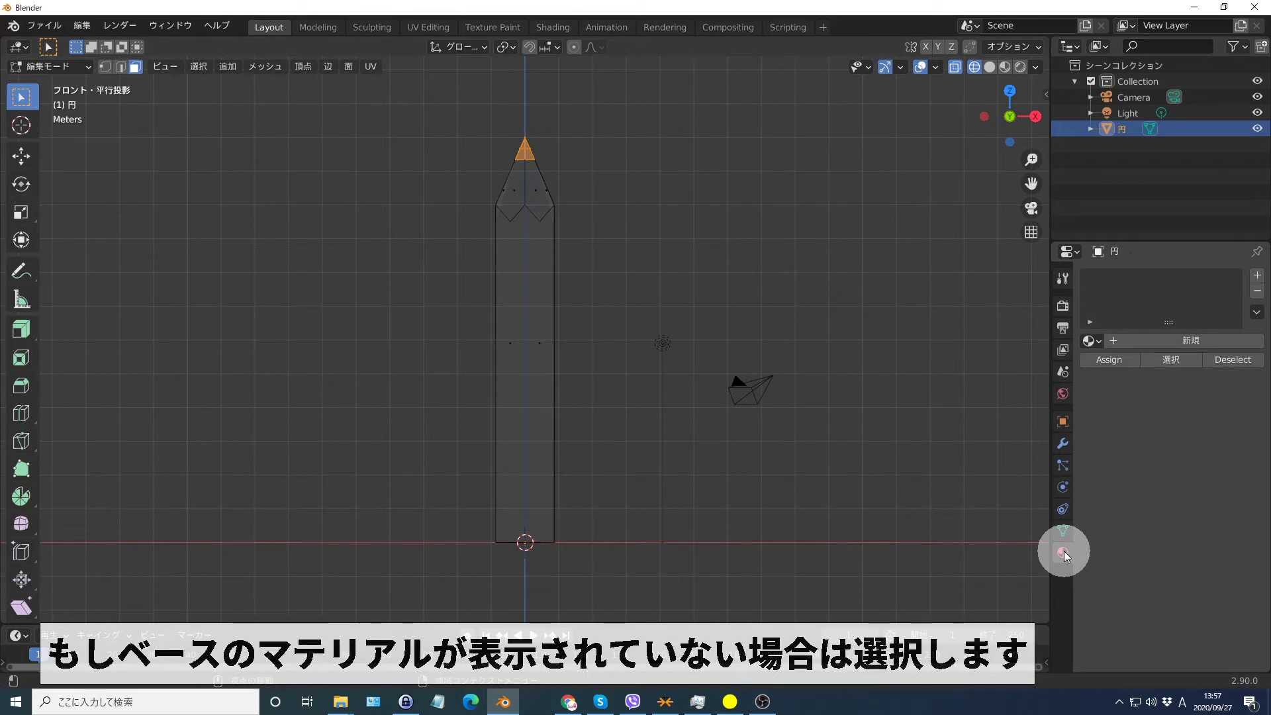
left_click(1090, 341)
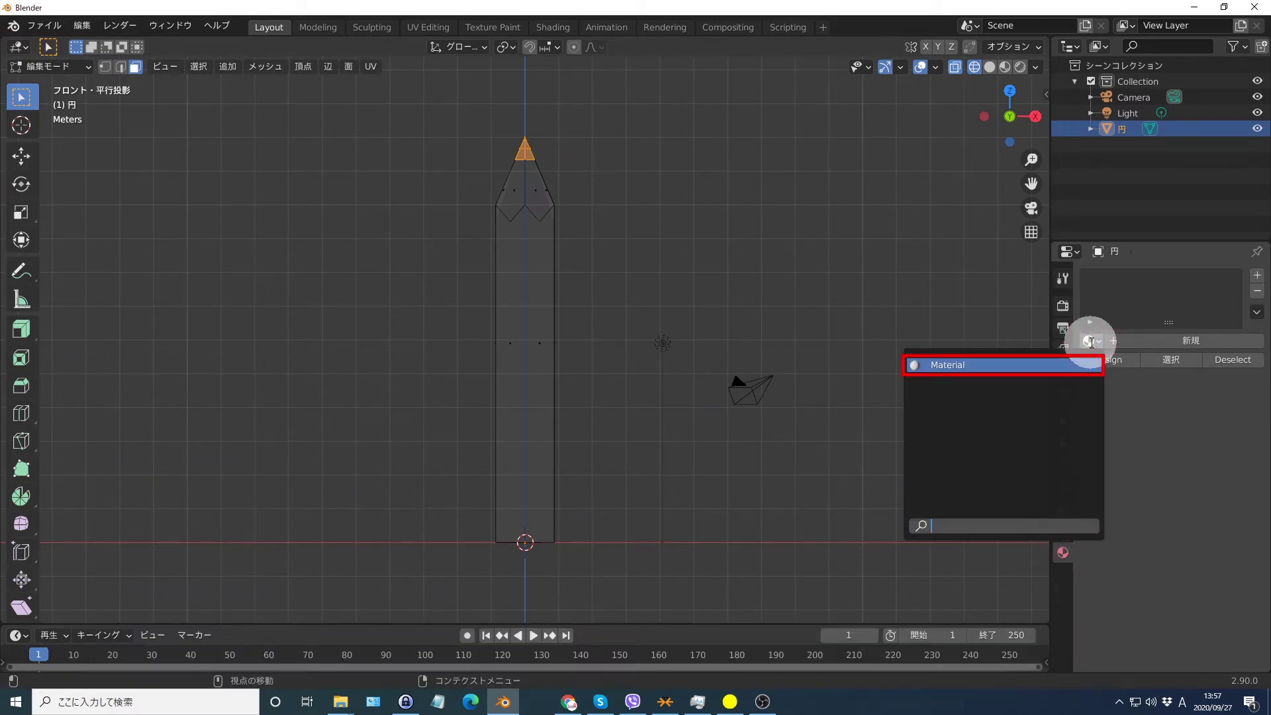
key("Return")
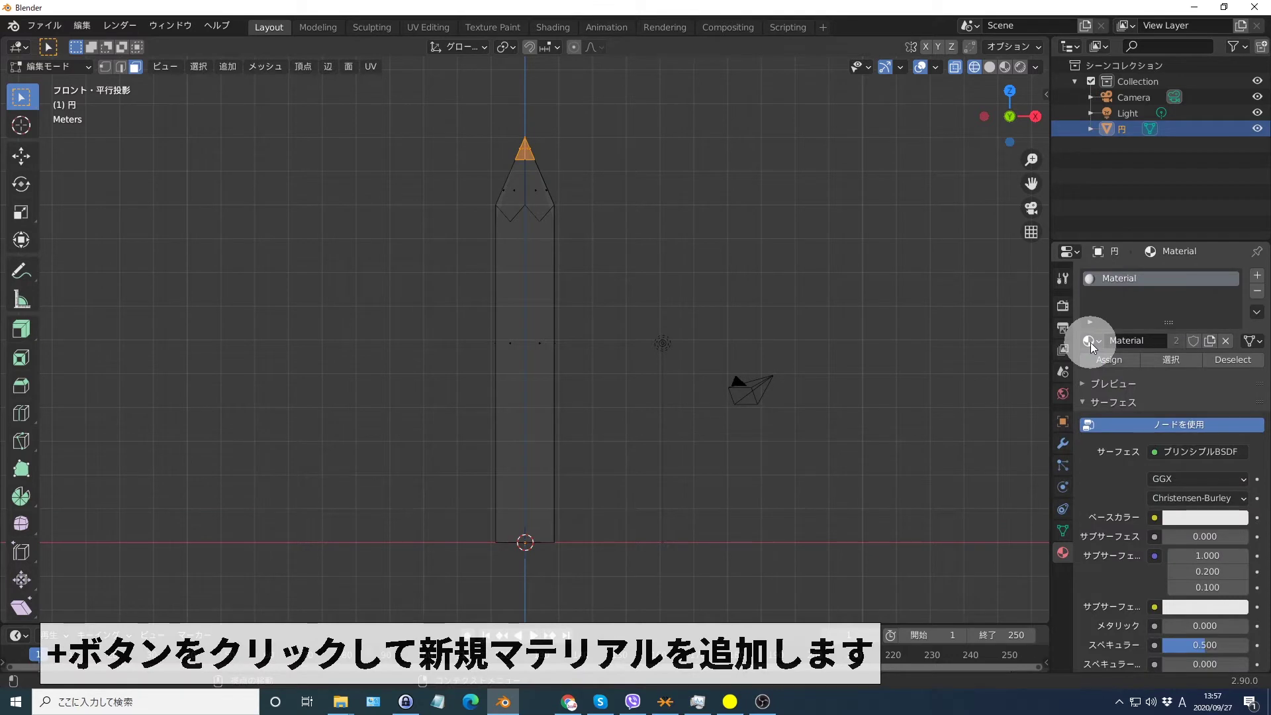
Add a second new material with base color hex 000000 and assign it to the selected lead tip faces.
left_click(1258, 276)
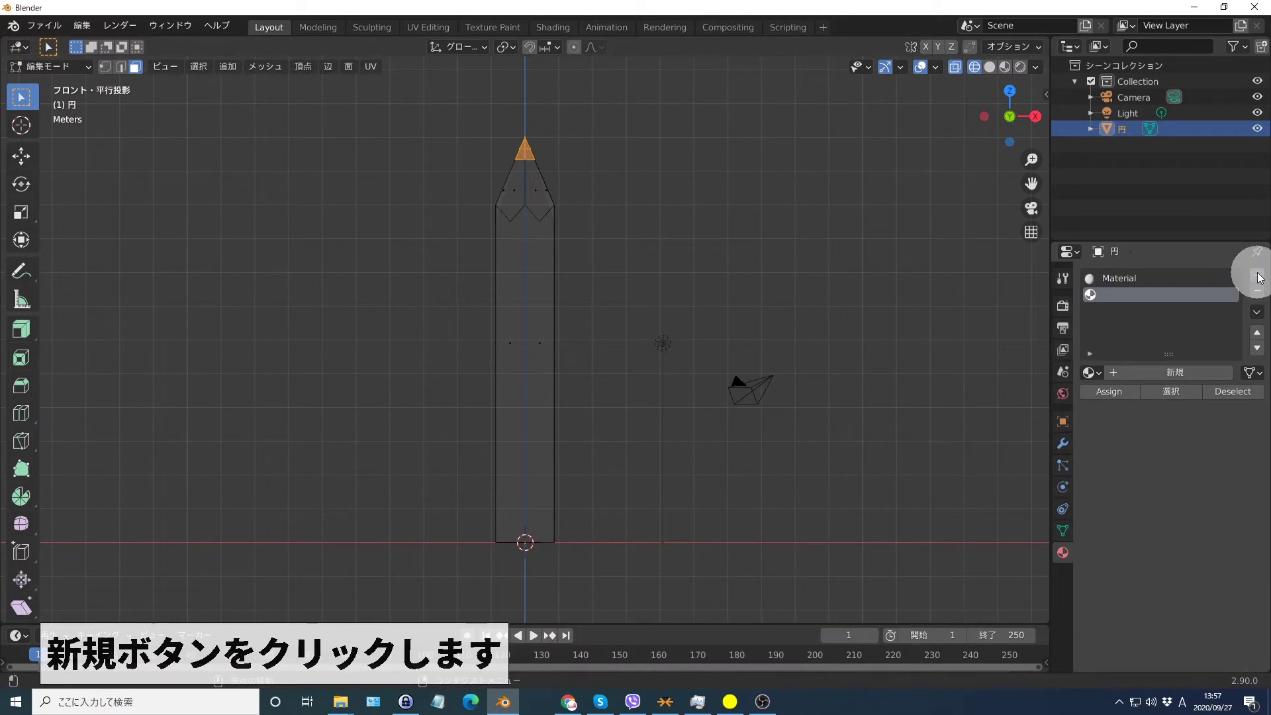
left_click(1173, 372)
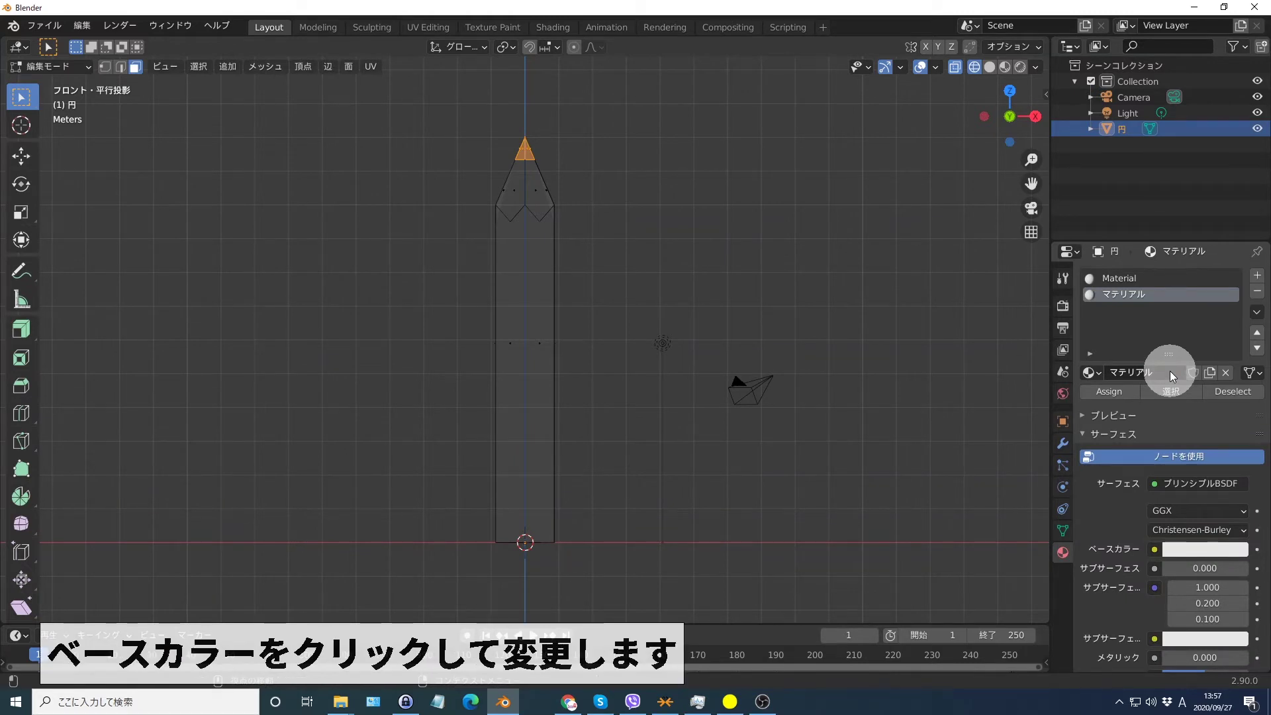
left_click(1205, 550)
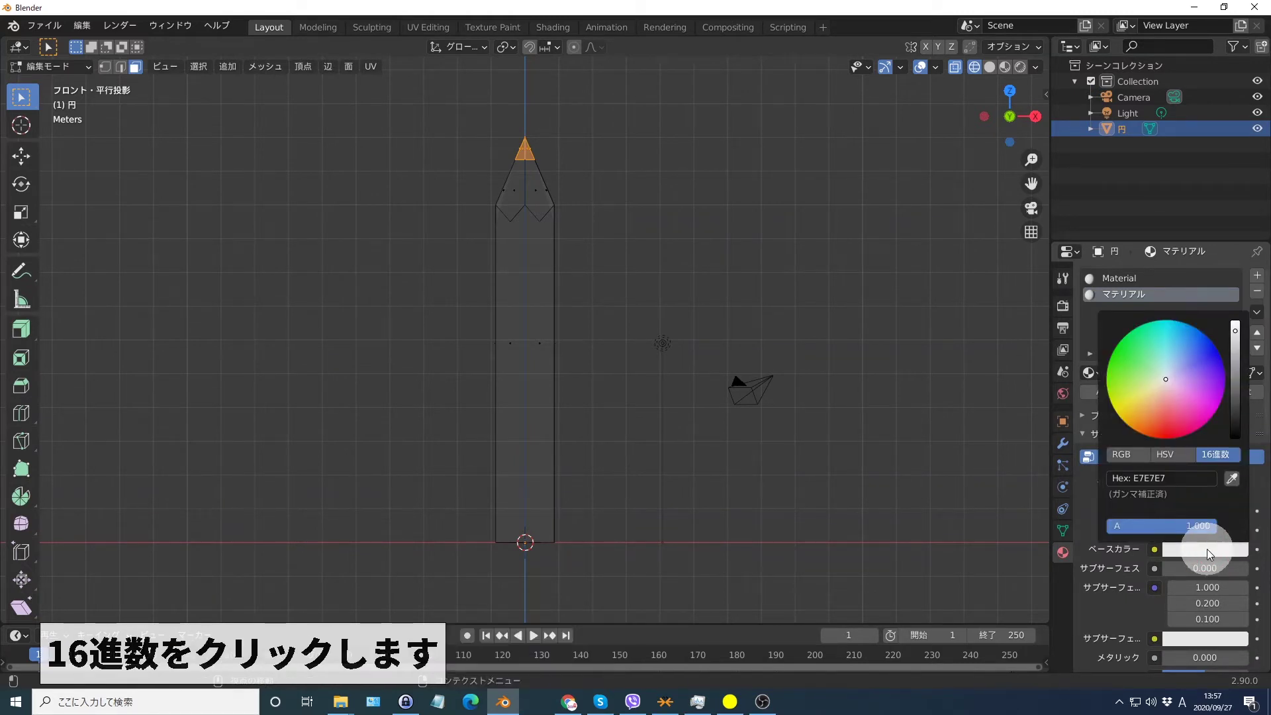
left_click(1216, 455)
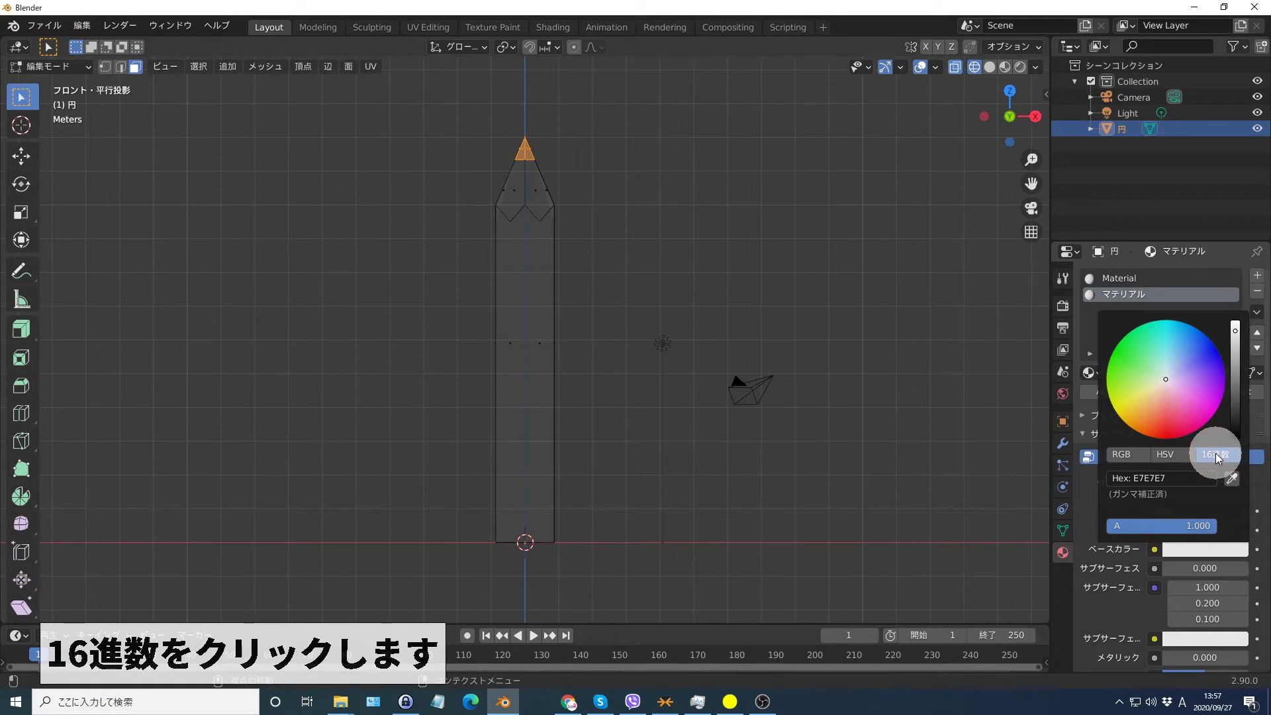
left_click(1169, 478)
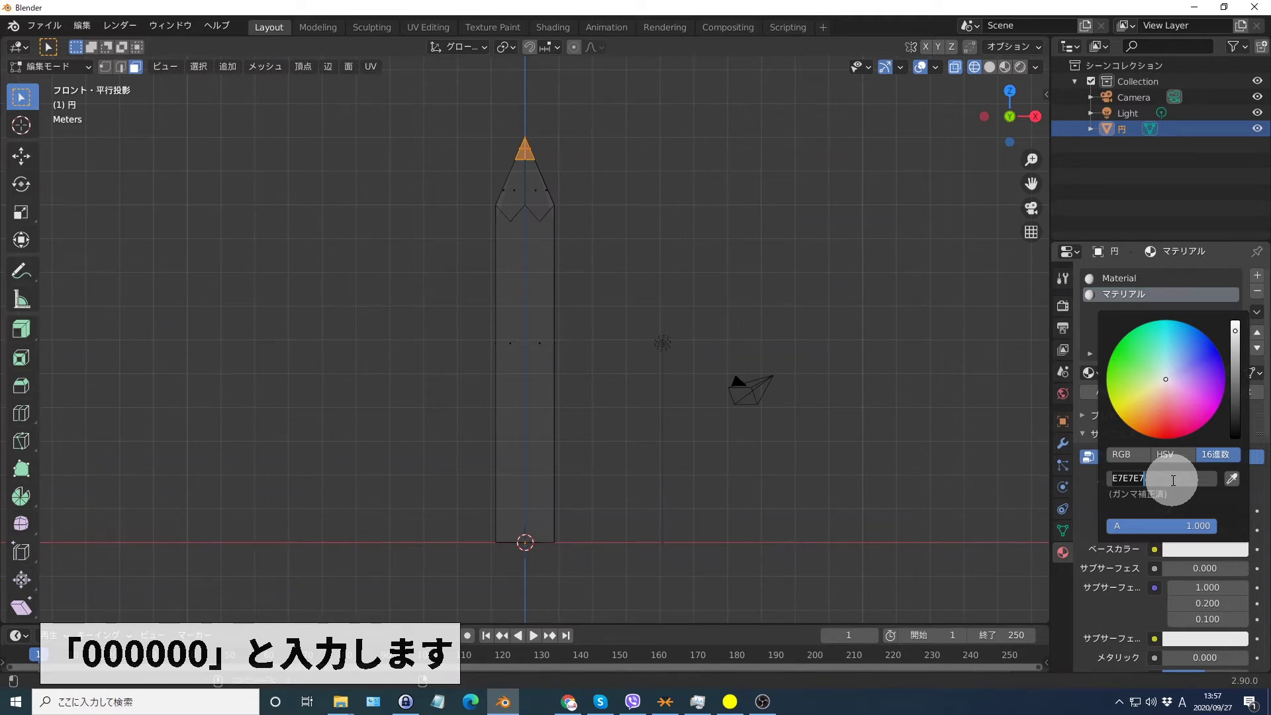
type("000000")
key("Return")
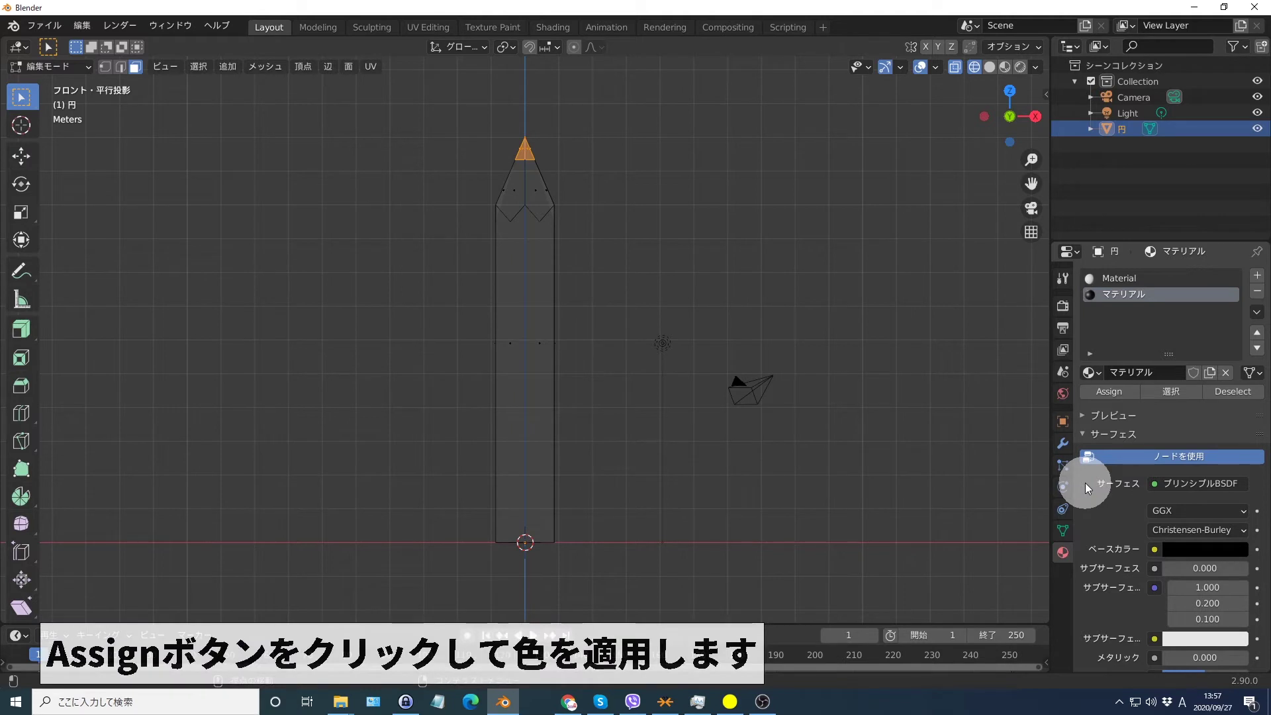
left_click(1111, 392)
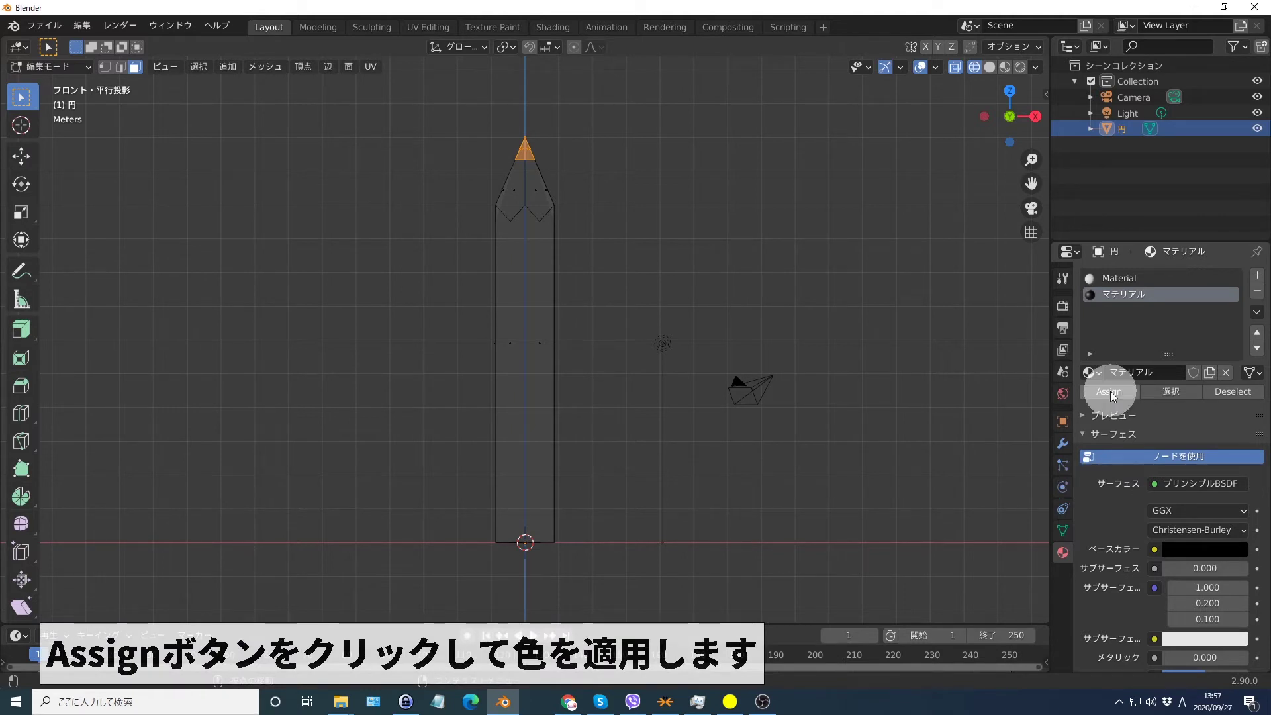
left_click(838, 228)
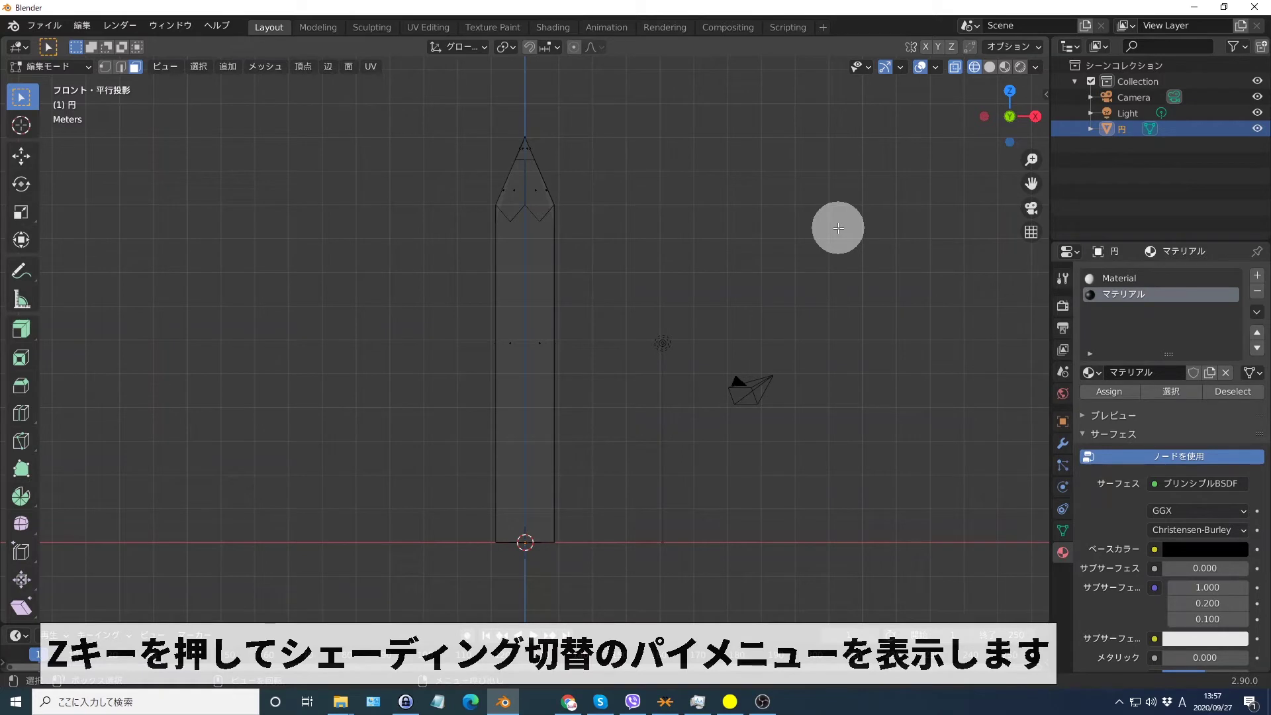
Switch to Material Preview shading and select all sharpened wood faces below the lead tip by similar area.
key("z")
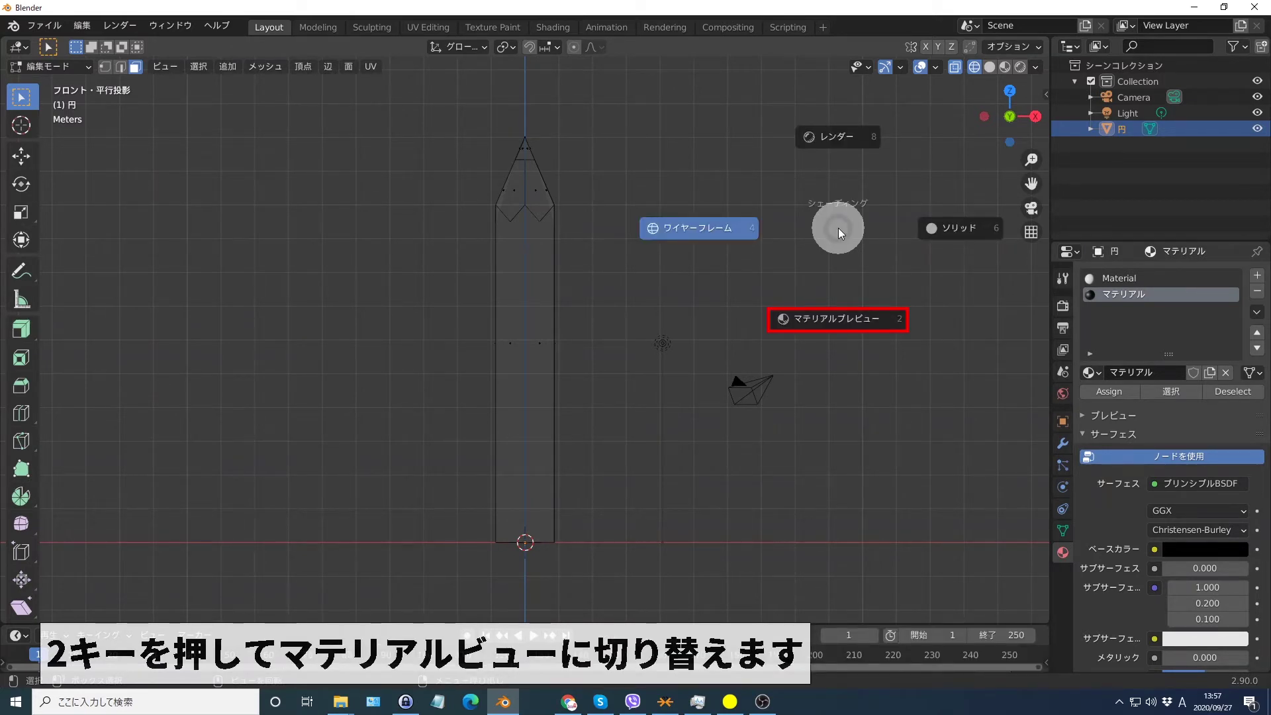
key("2")
left_click(540, 191)
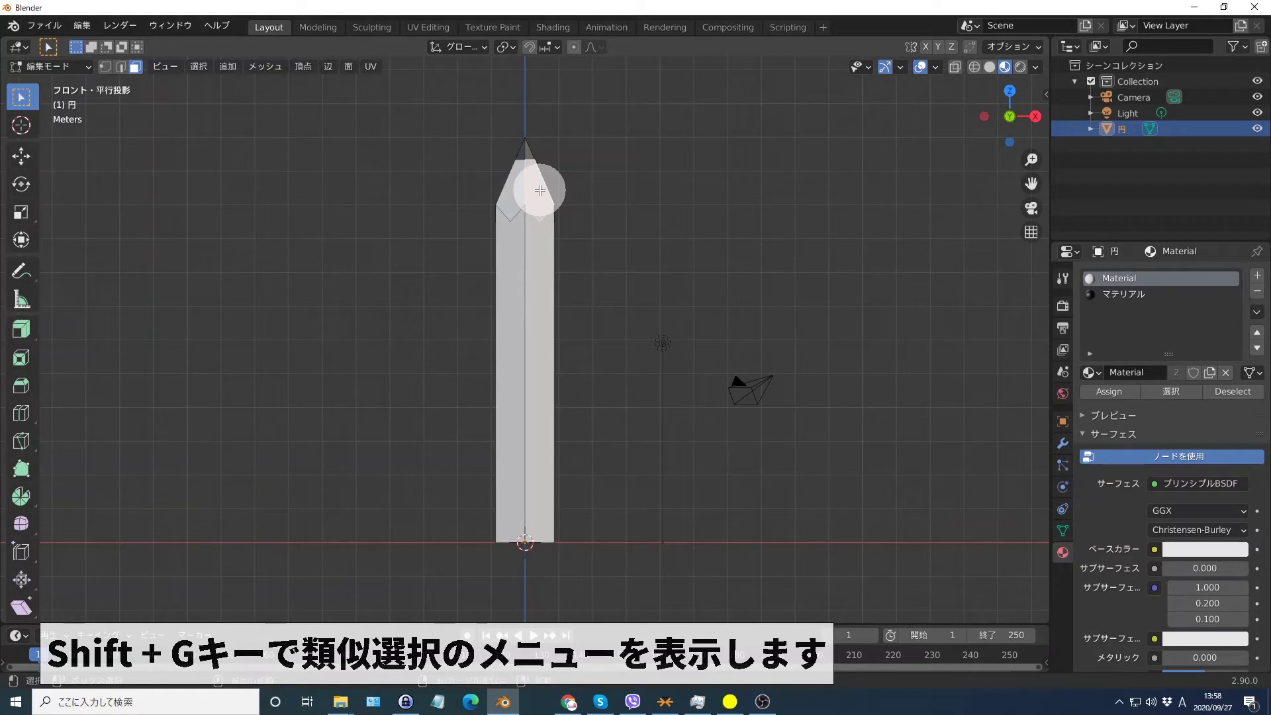
key("shift+g")
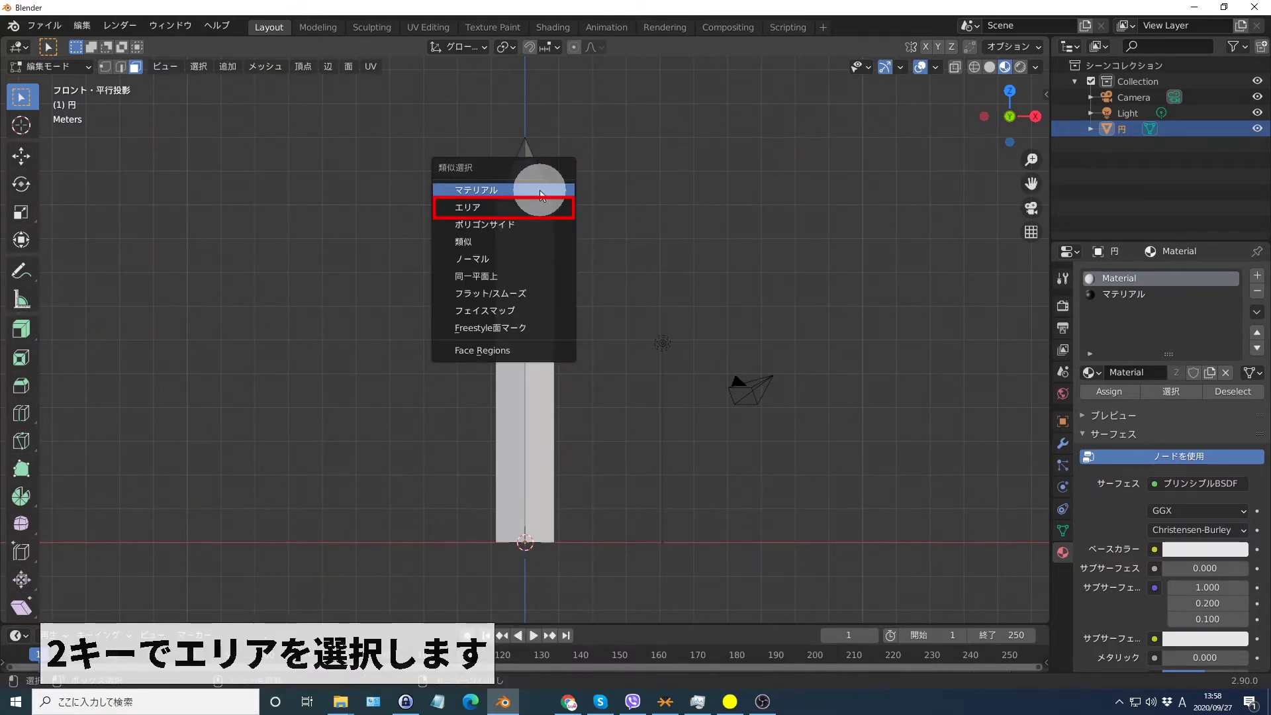
key("2")
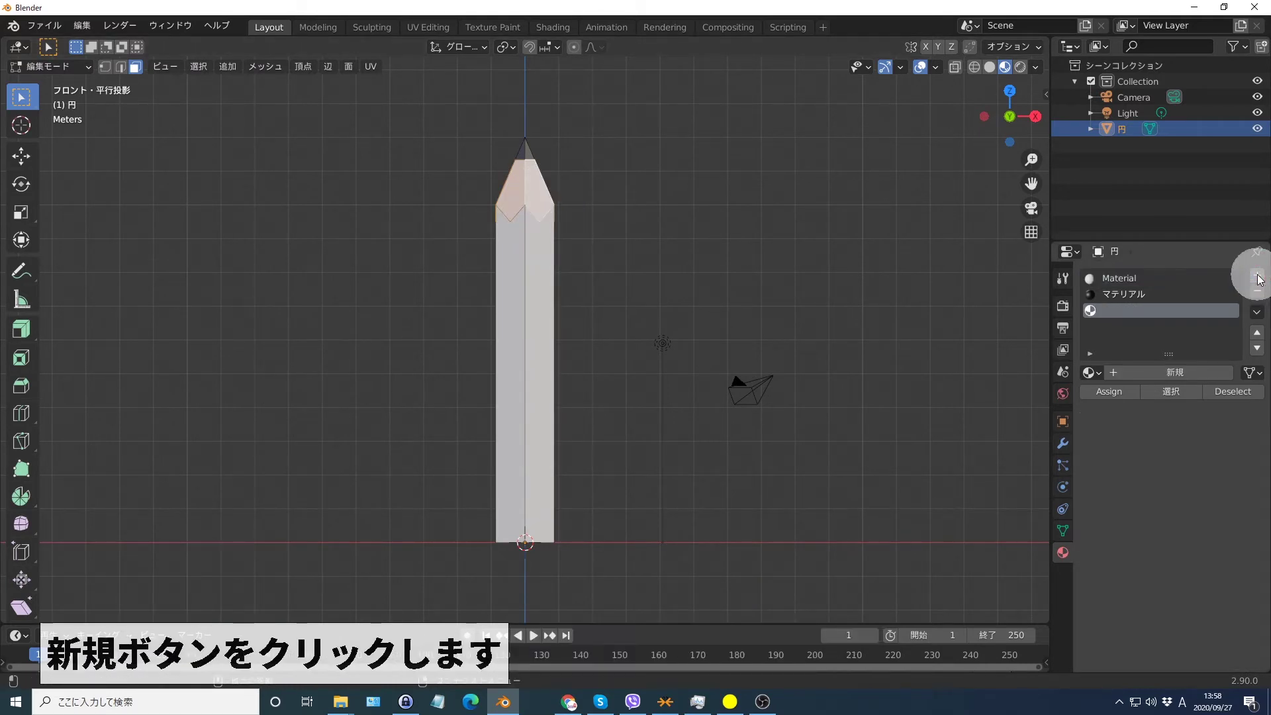
Create a third material with base color hex E7B98B and assign it to the selected sharpened wood faces.
left_click(1171, 373)
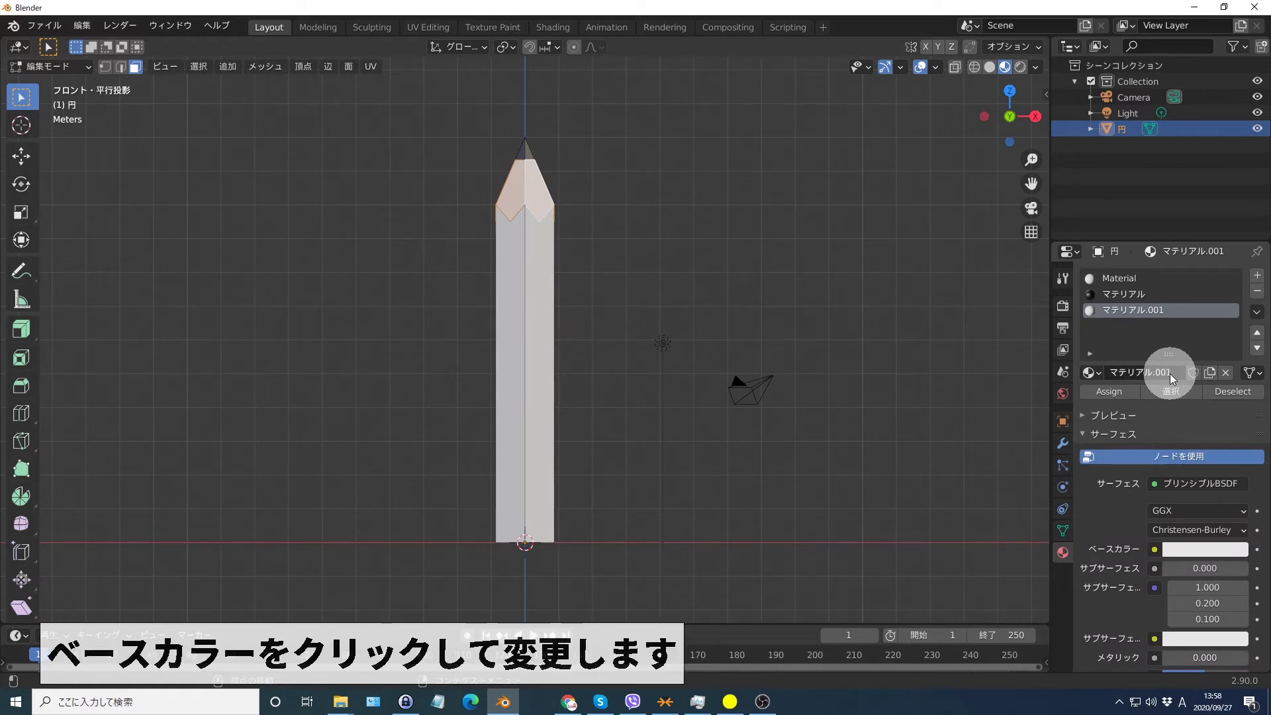
left_click(1207, 551)
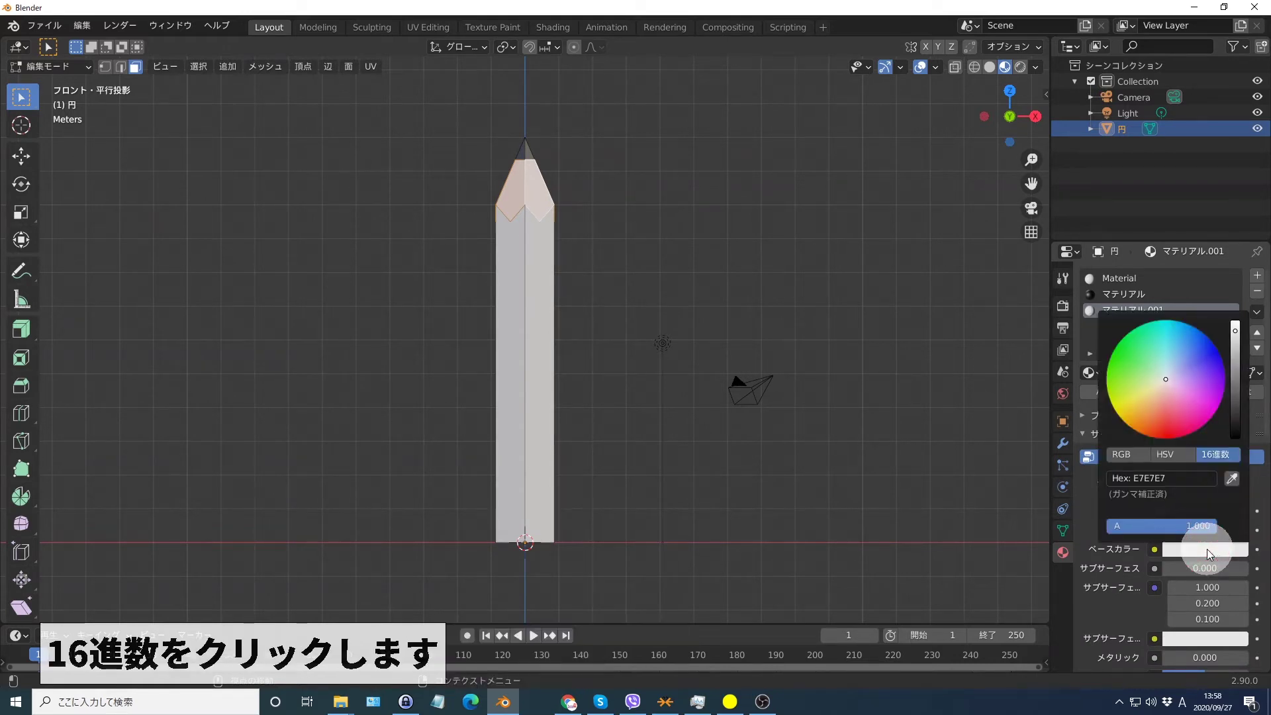
left_click(1216, 457)
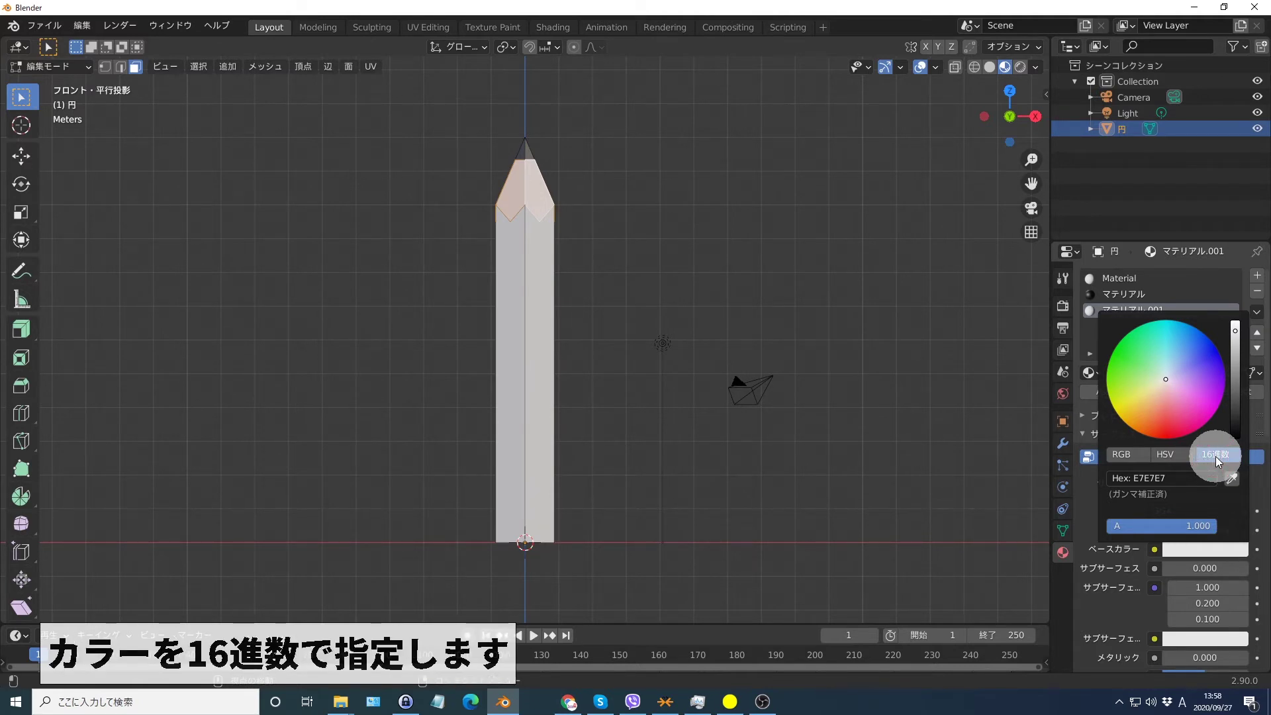
left_click(1172, 479)
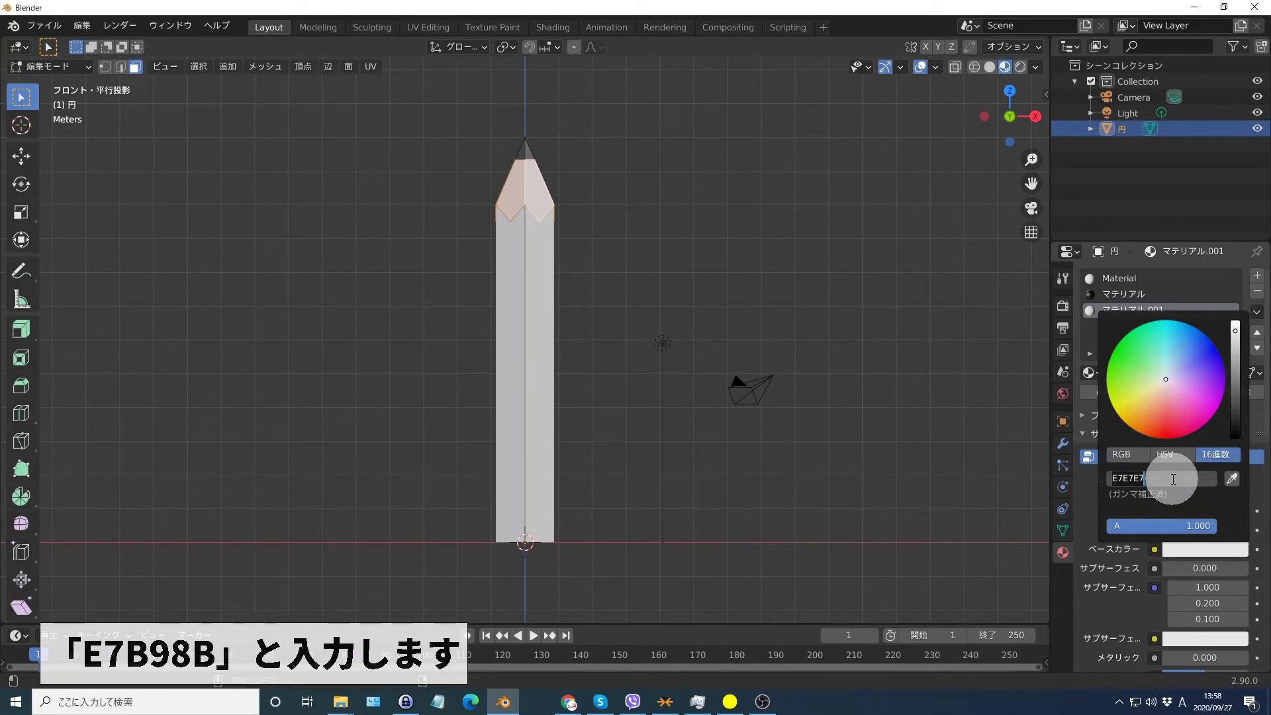
type("E7B98B")
key("Return")
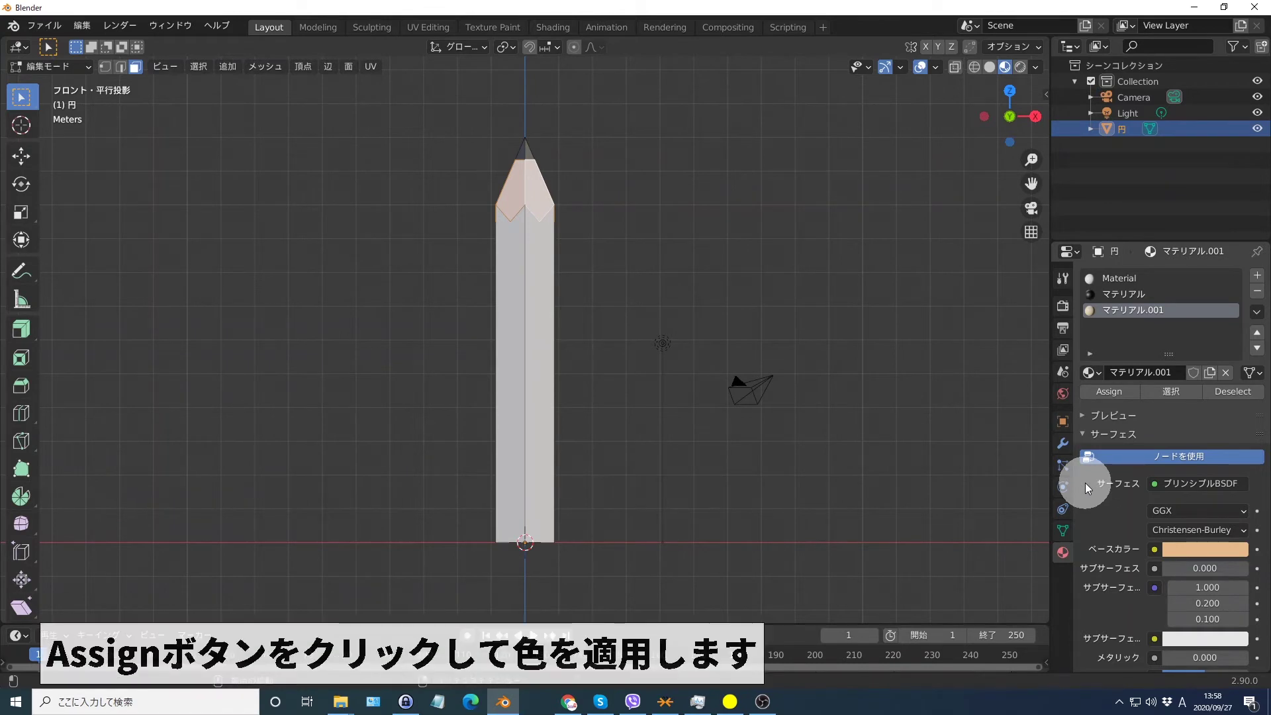
left_click(1110, 392)
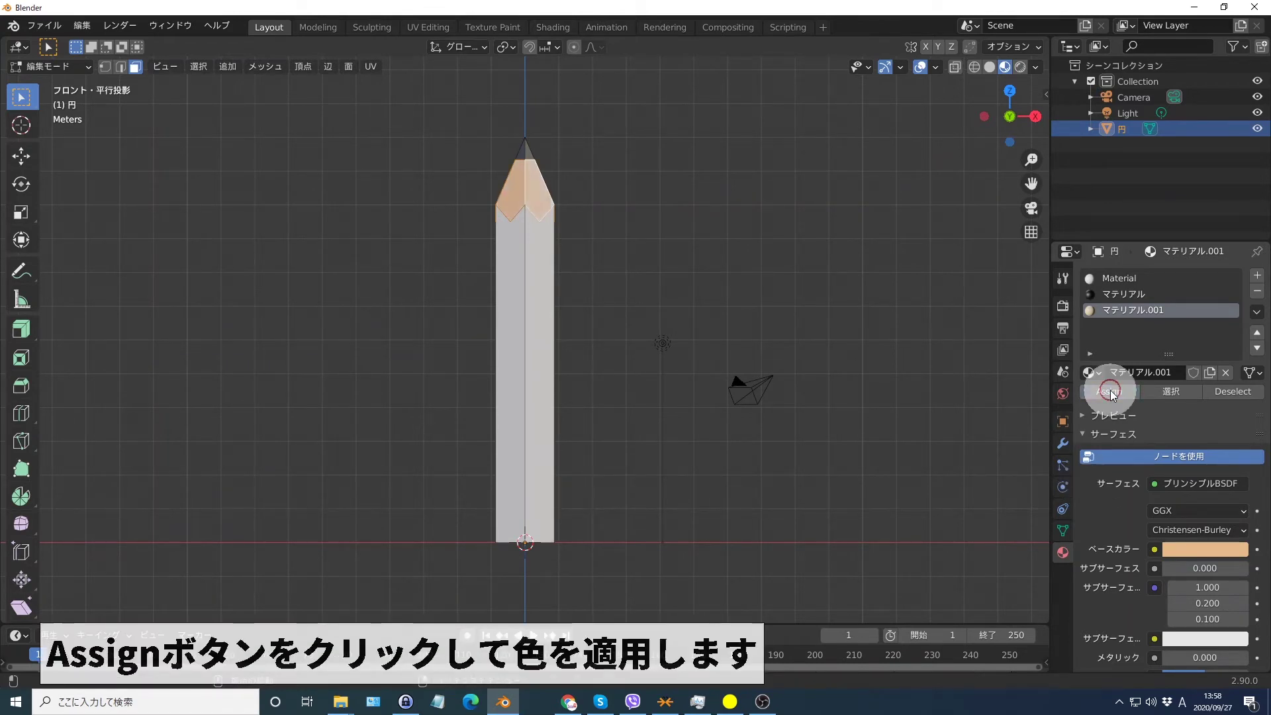
Set the base color of the pencil body's Material to hex 2AE73B and clear the face selection.
left_click(1109, 277)
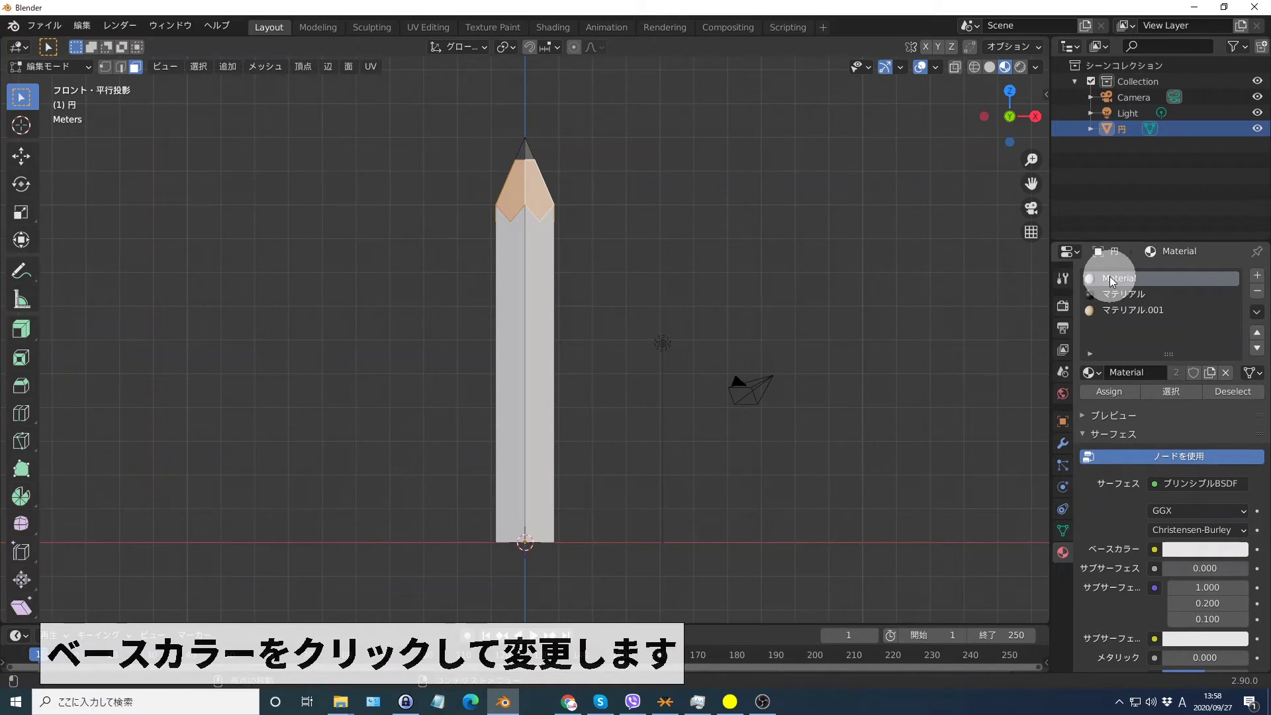
left_click(1206, 549)
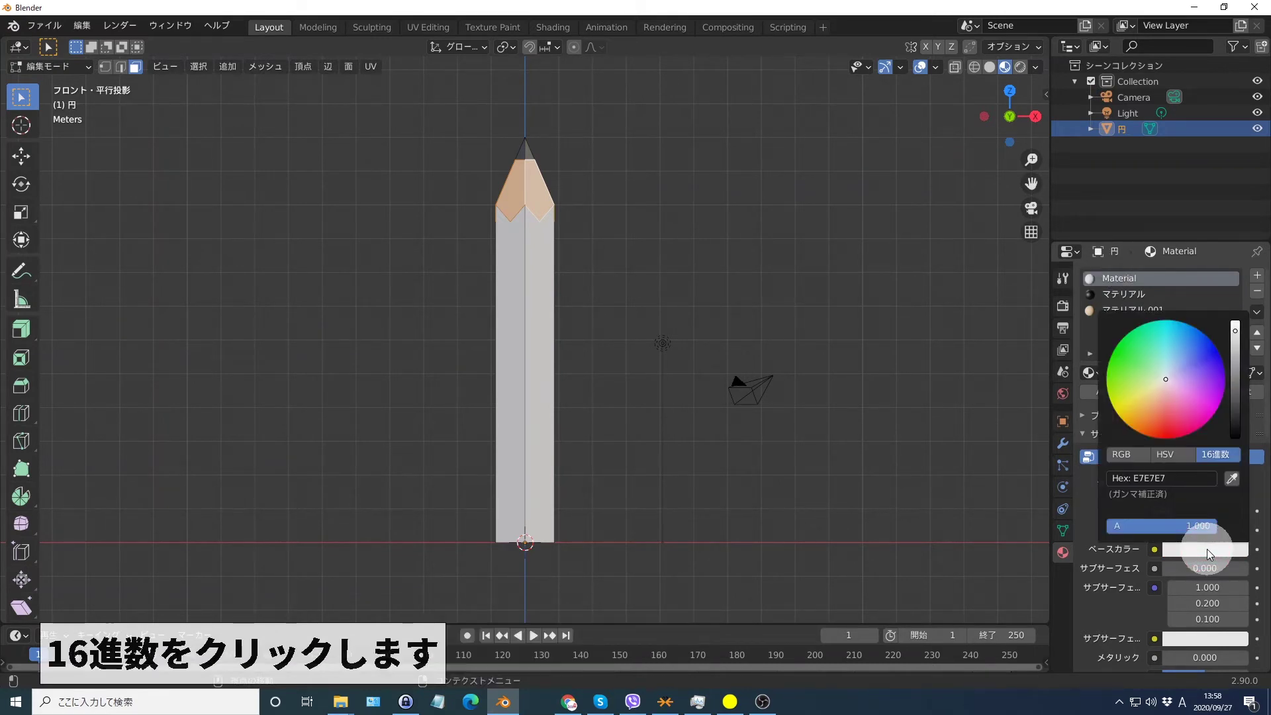
left_click(1216, 455)
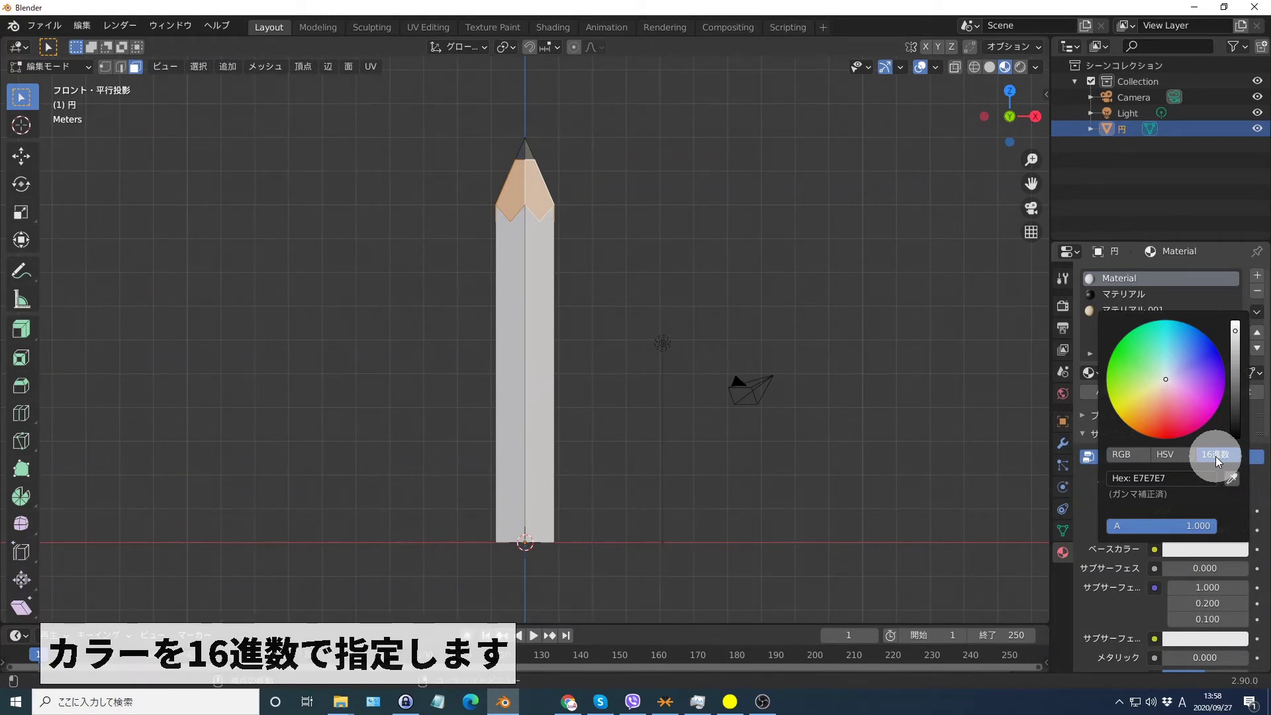
left_click(1172, 479)
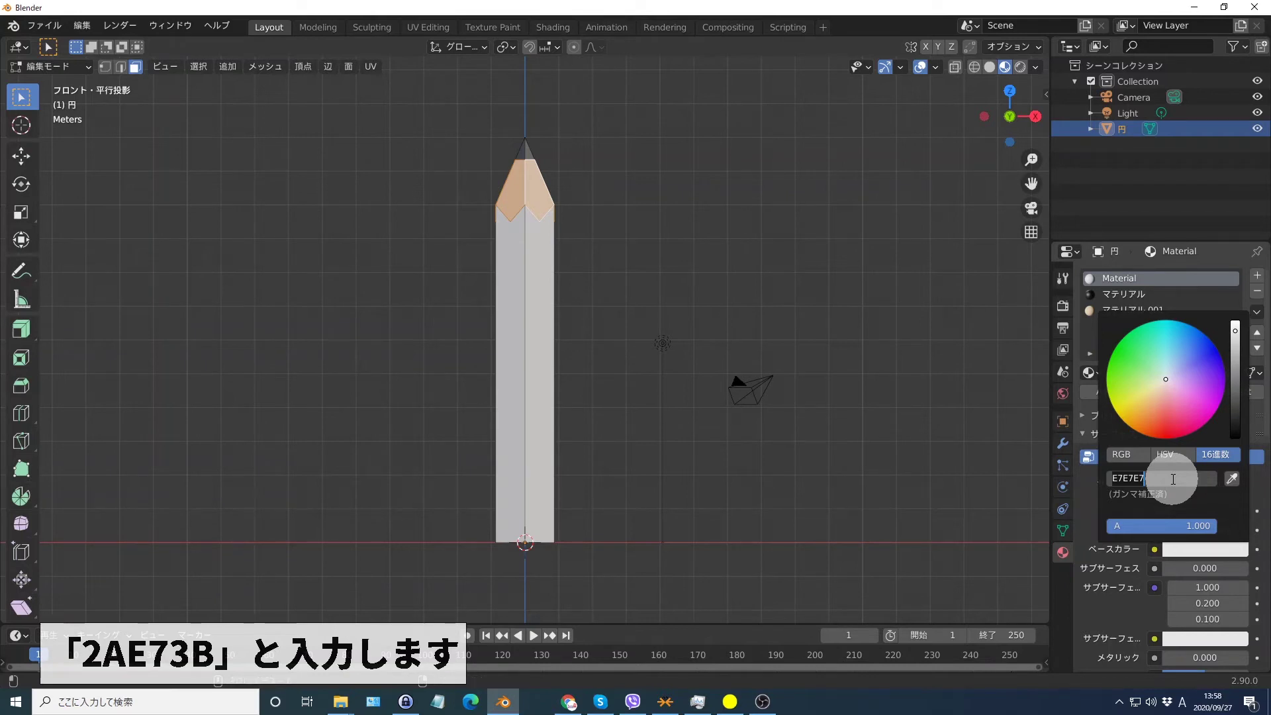
type("2AE73B")
key("Return")
left_click(1085, 484)
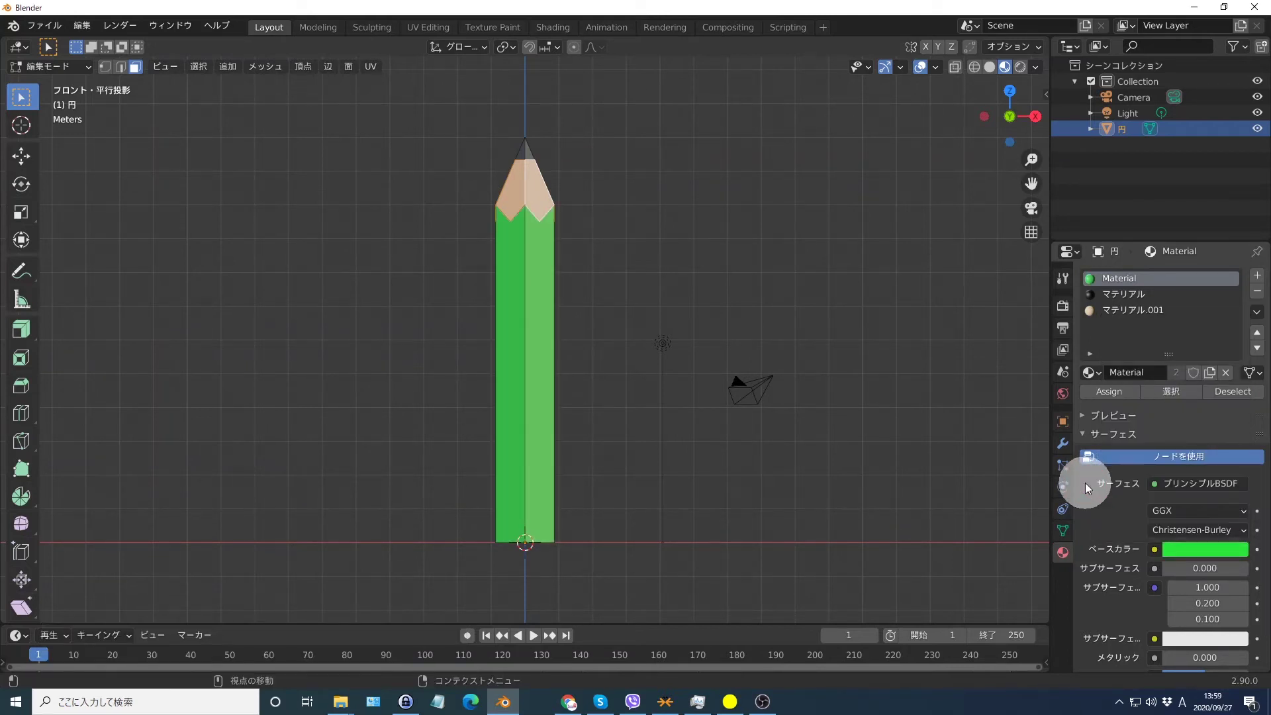
left_click(838, 227)
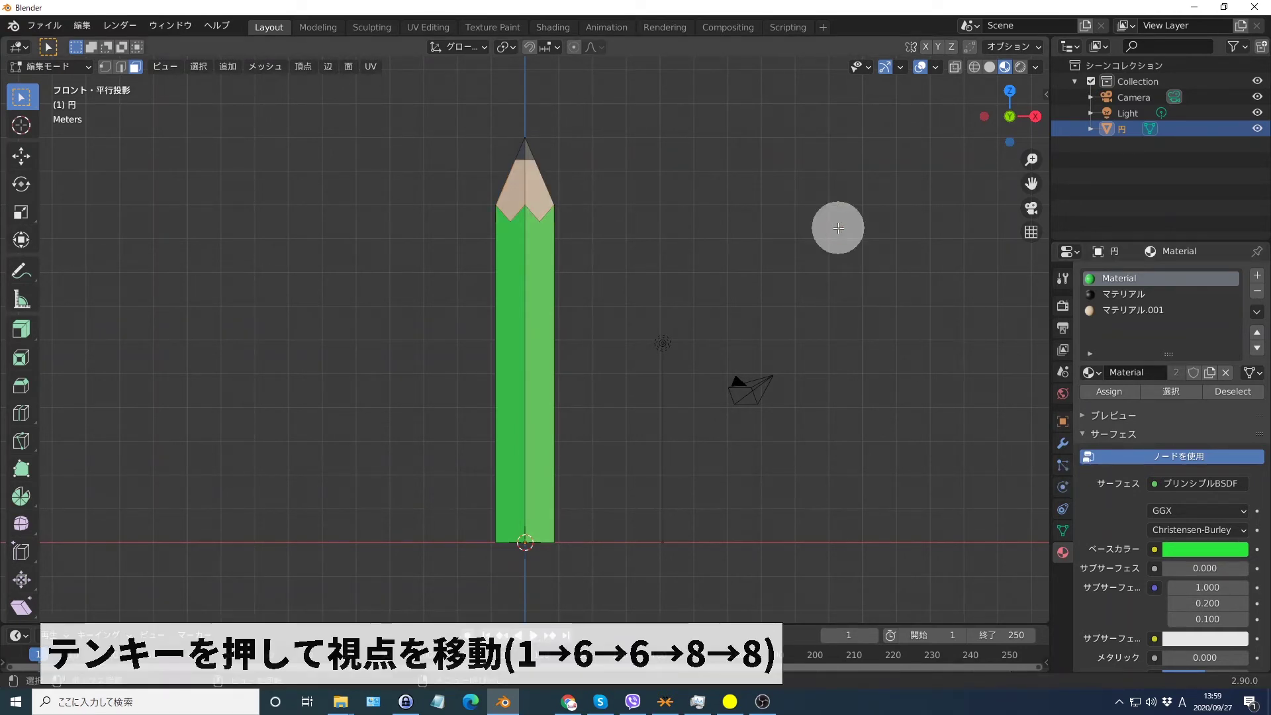
Set the pivot point to the 3D cursor and scale the entire pencil mesh uniformly by 0.28.
key("KP_6")
key("KP_6")
key("KP_8")
key("KP_8")
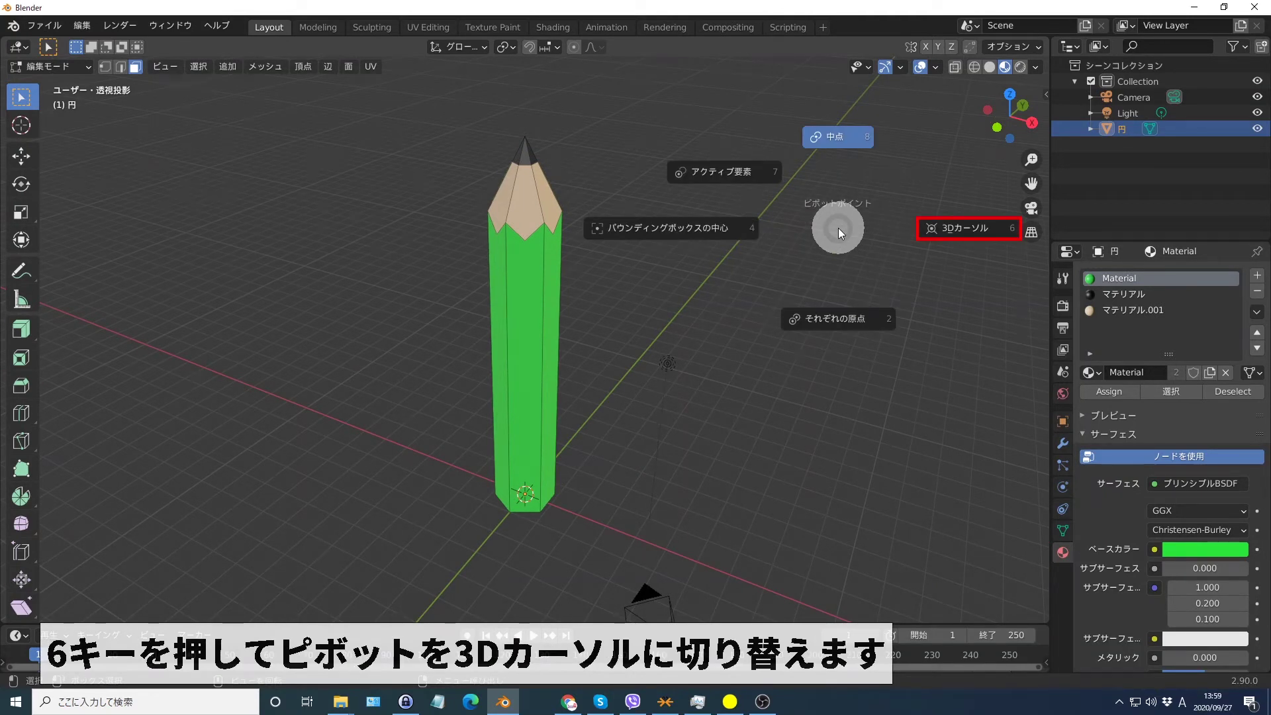
key("6")
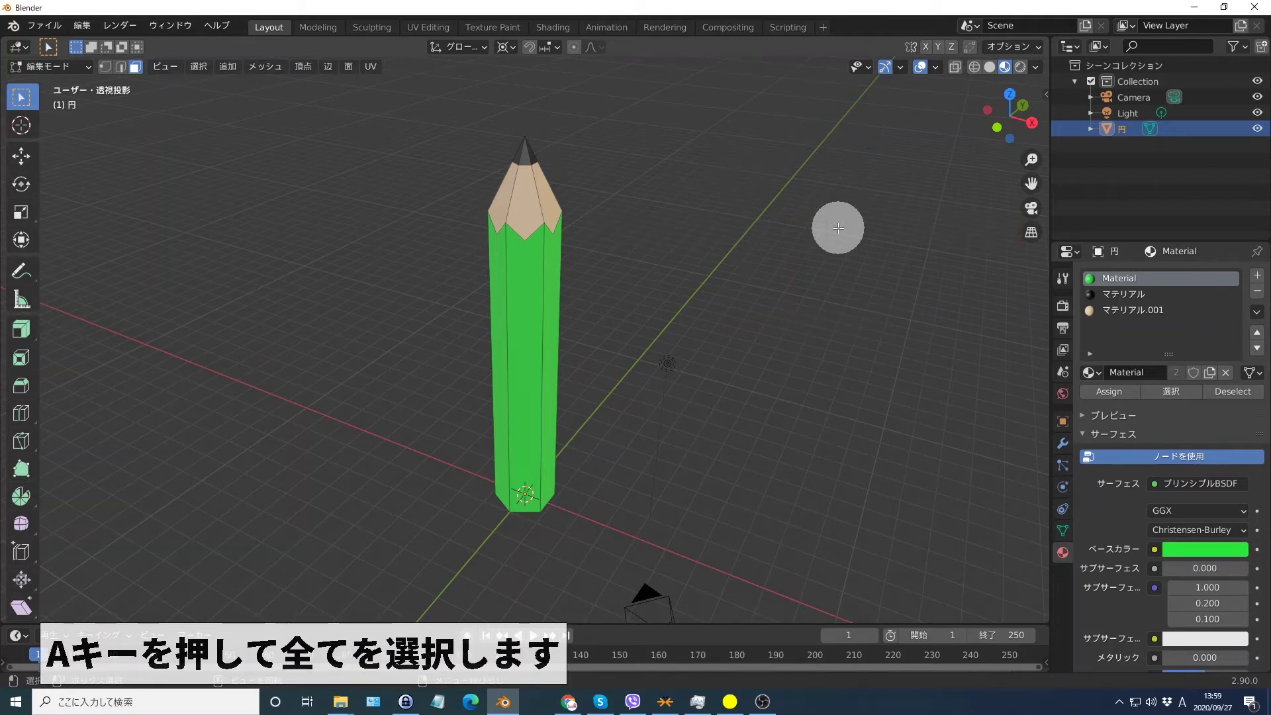
key("a")
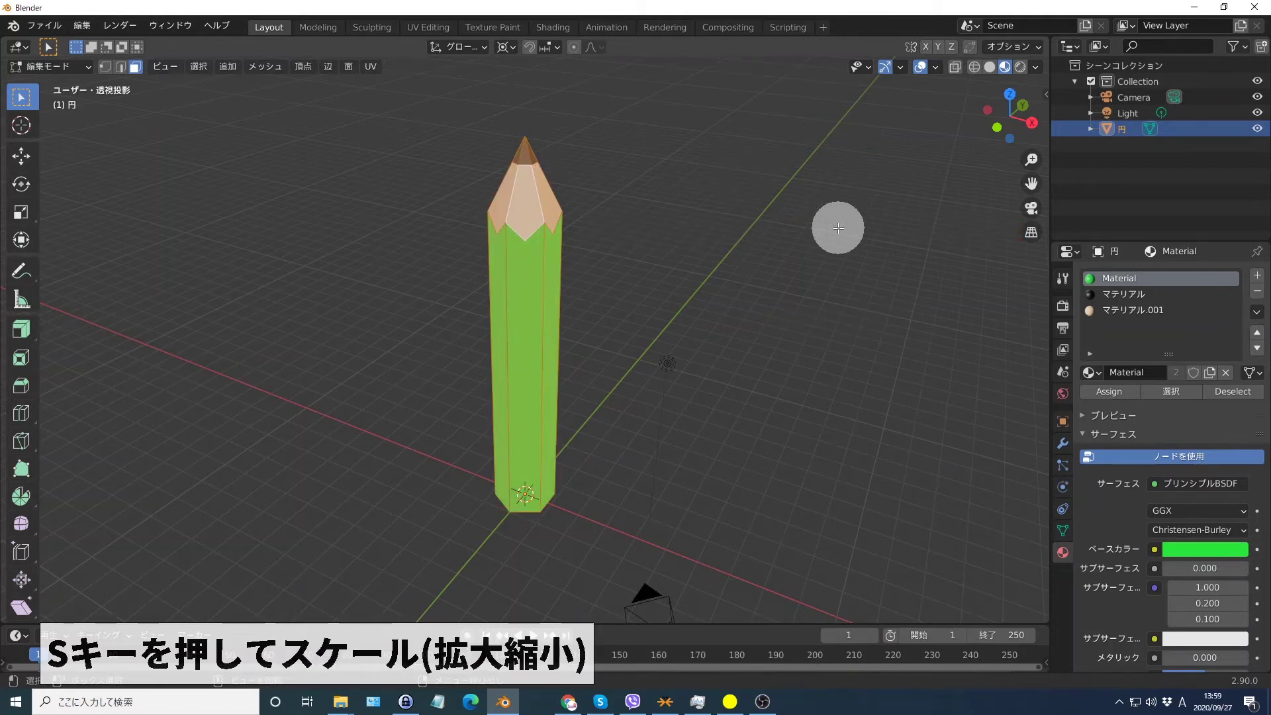
type("s0.28")
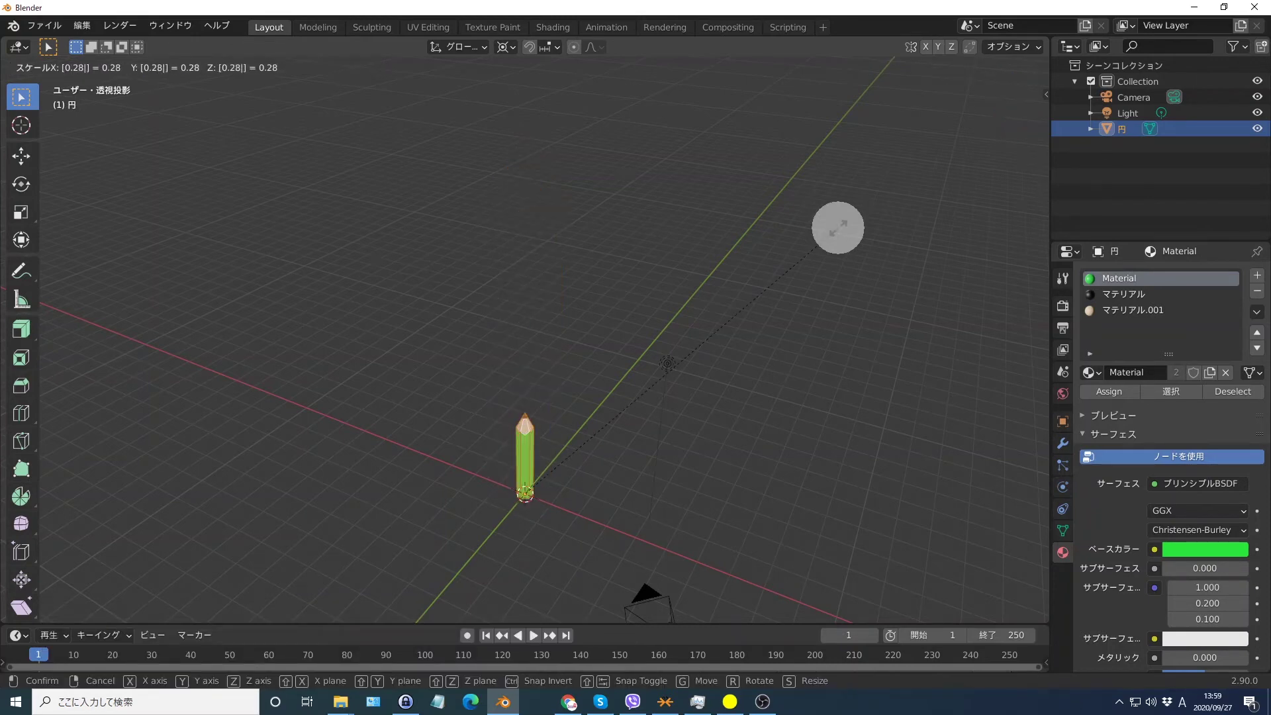
key("Return")
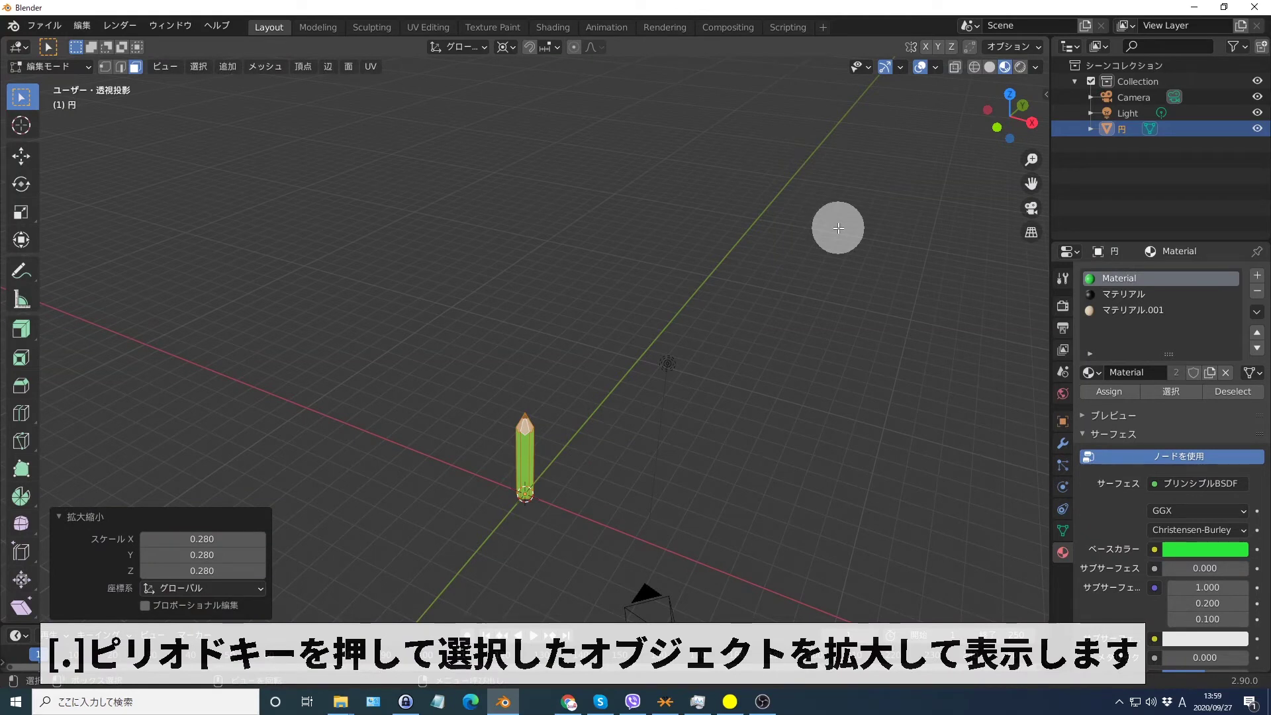
Move the entire pencil mesh -1.5 m along the global Z axis.
key("KP_Decimal")
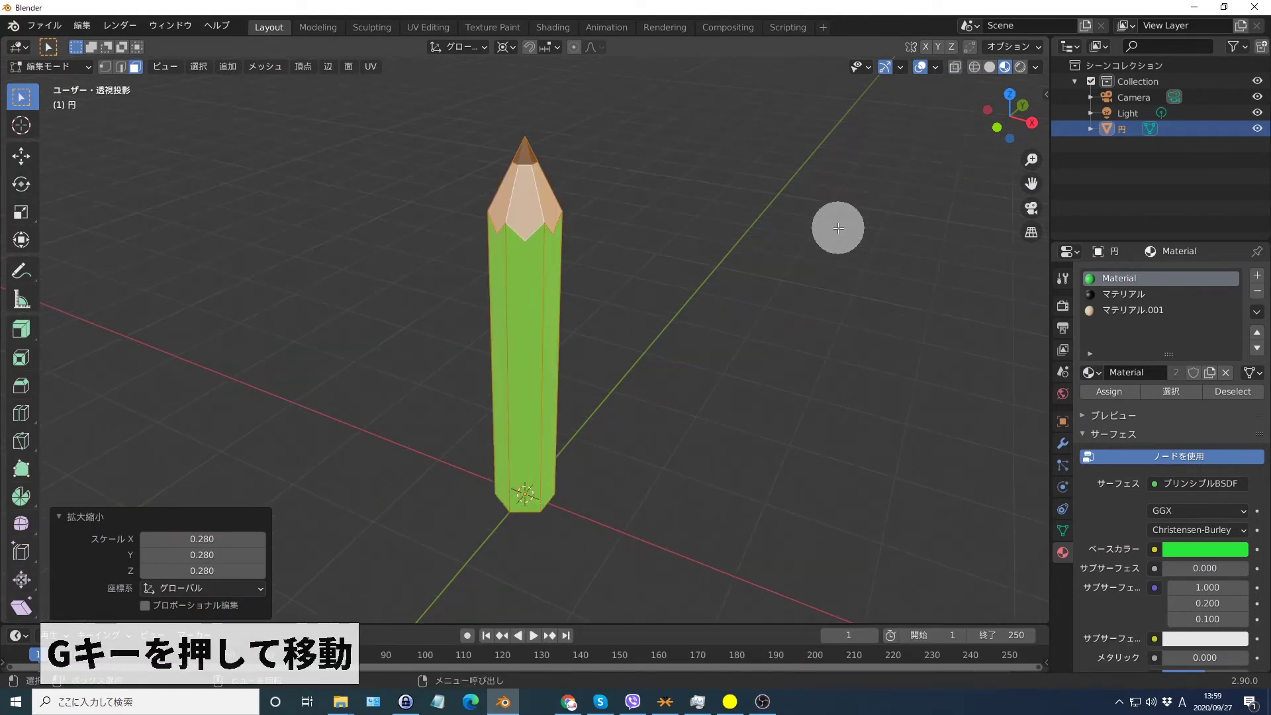
key("g")
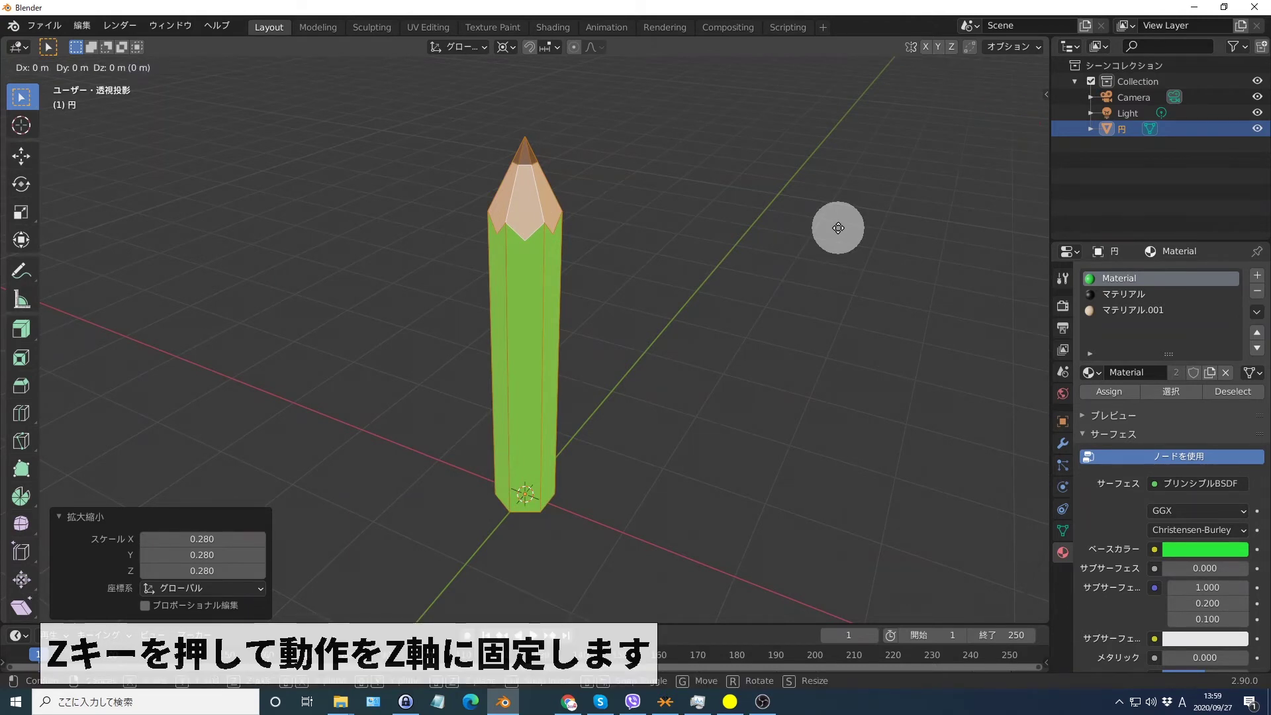
type("z-1.5")
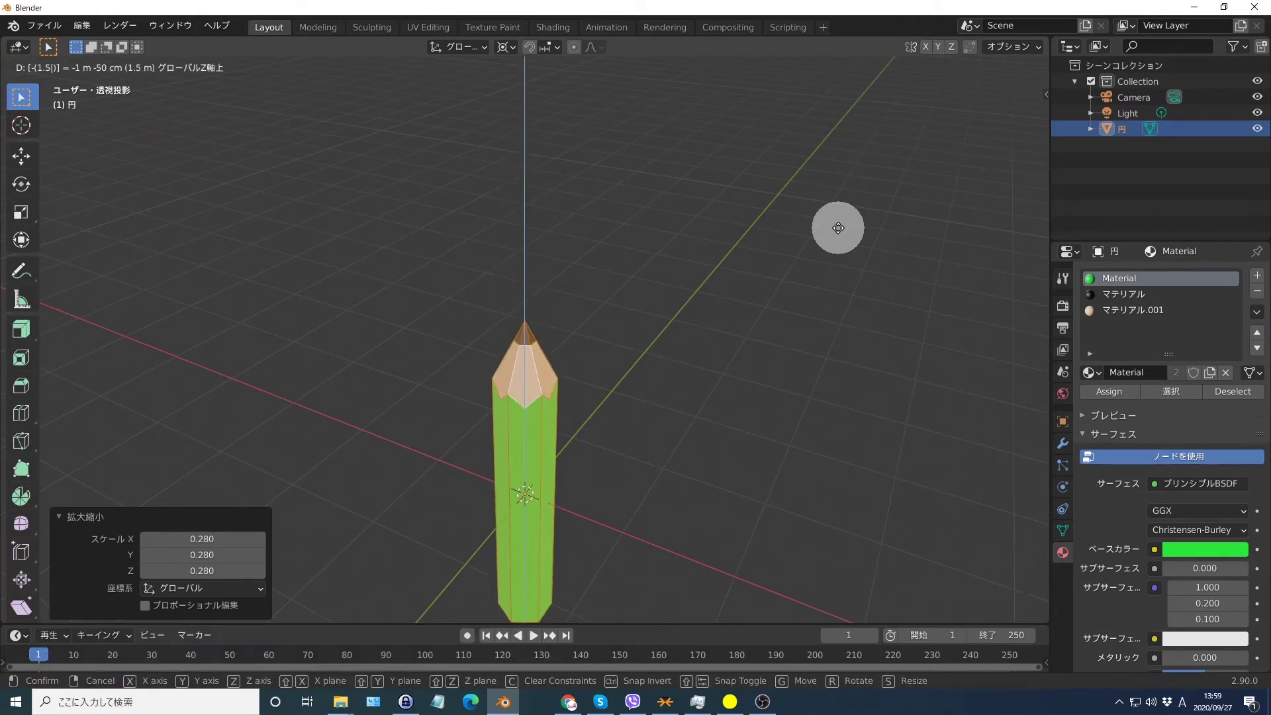
key("Return")
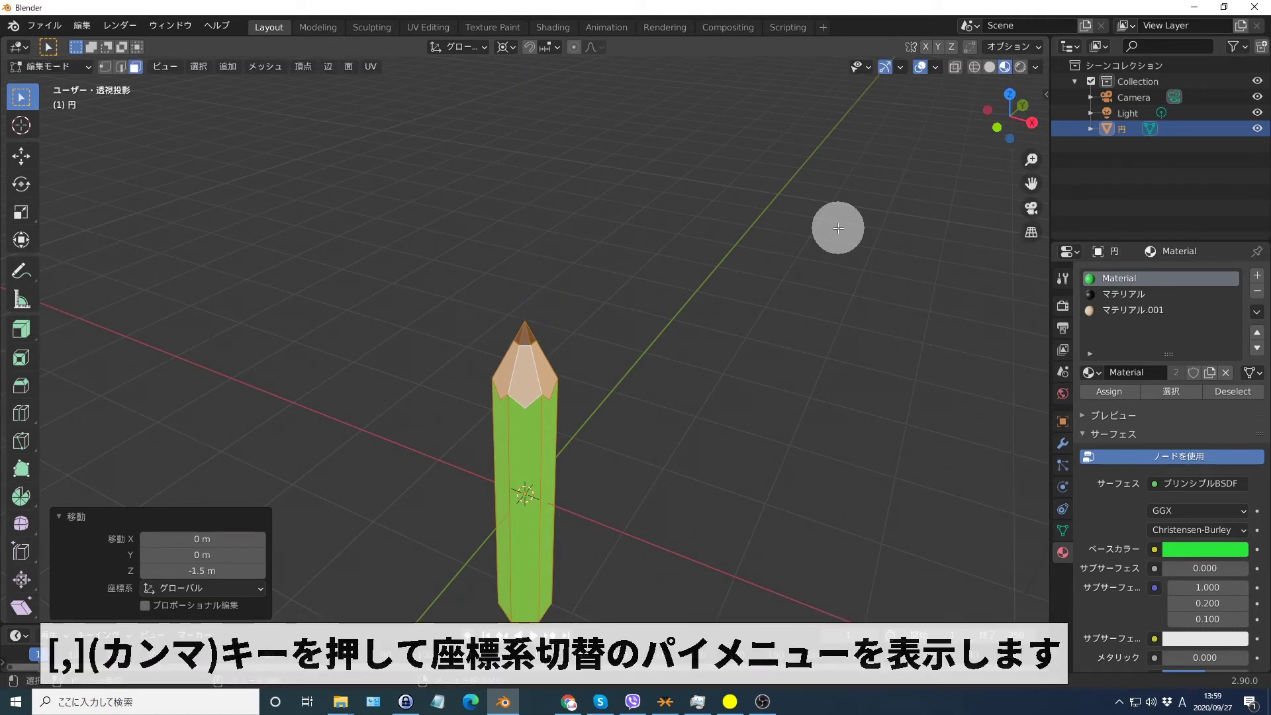
Set the transform orientation to Local and rotate the pencil mesh 90° about its X axis.
key("comma")
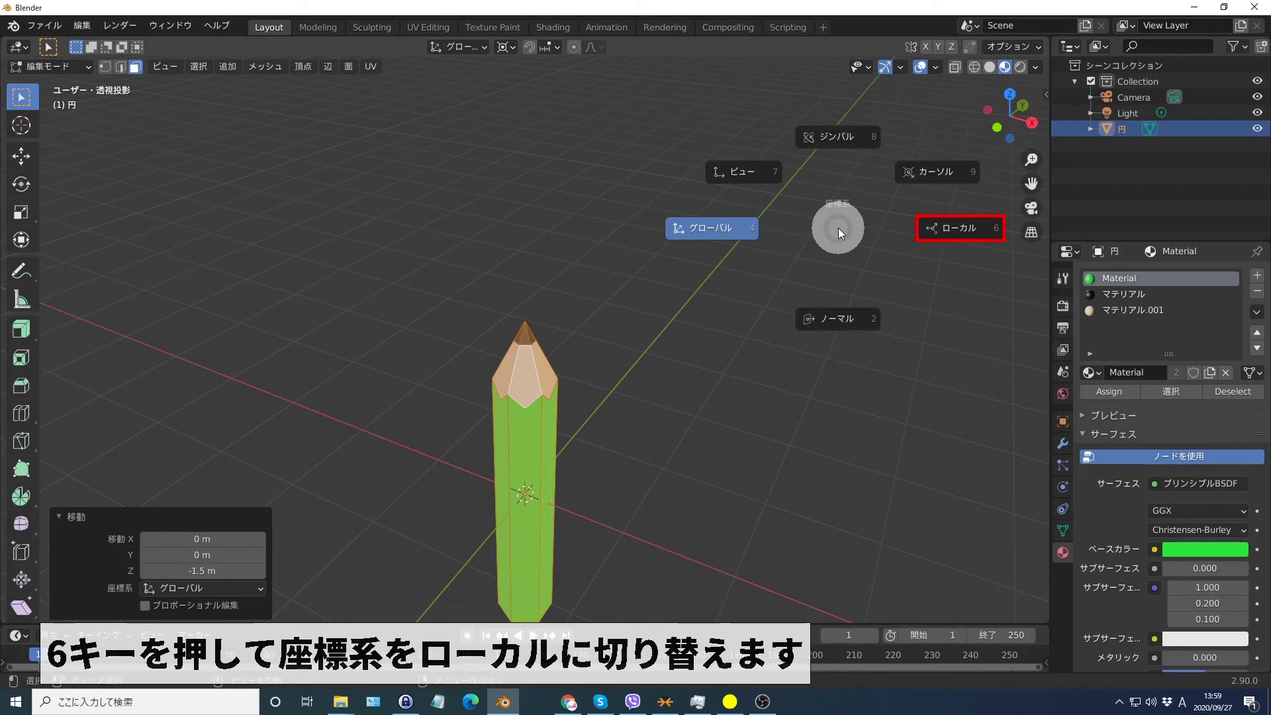
key("6")
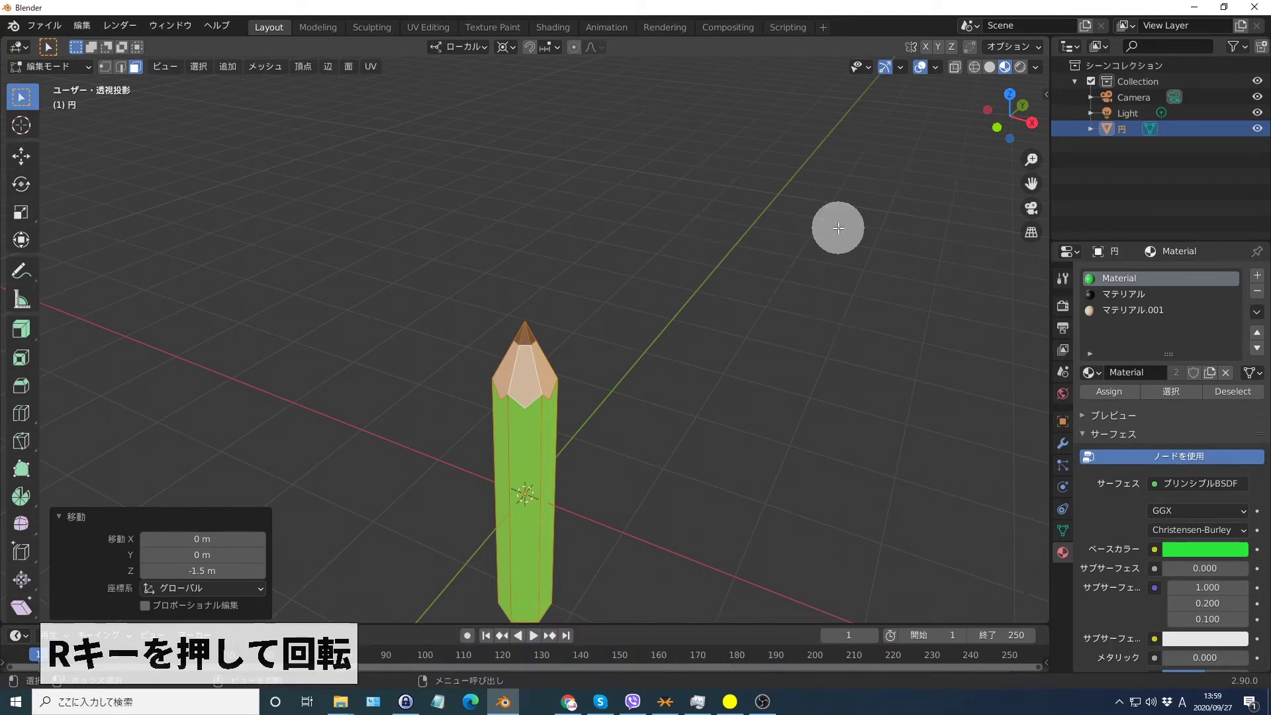
key("r")
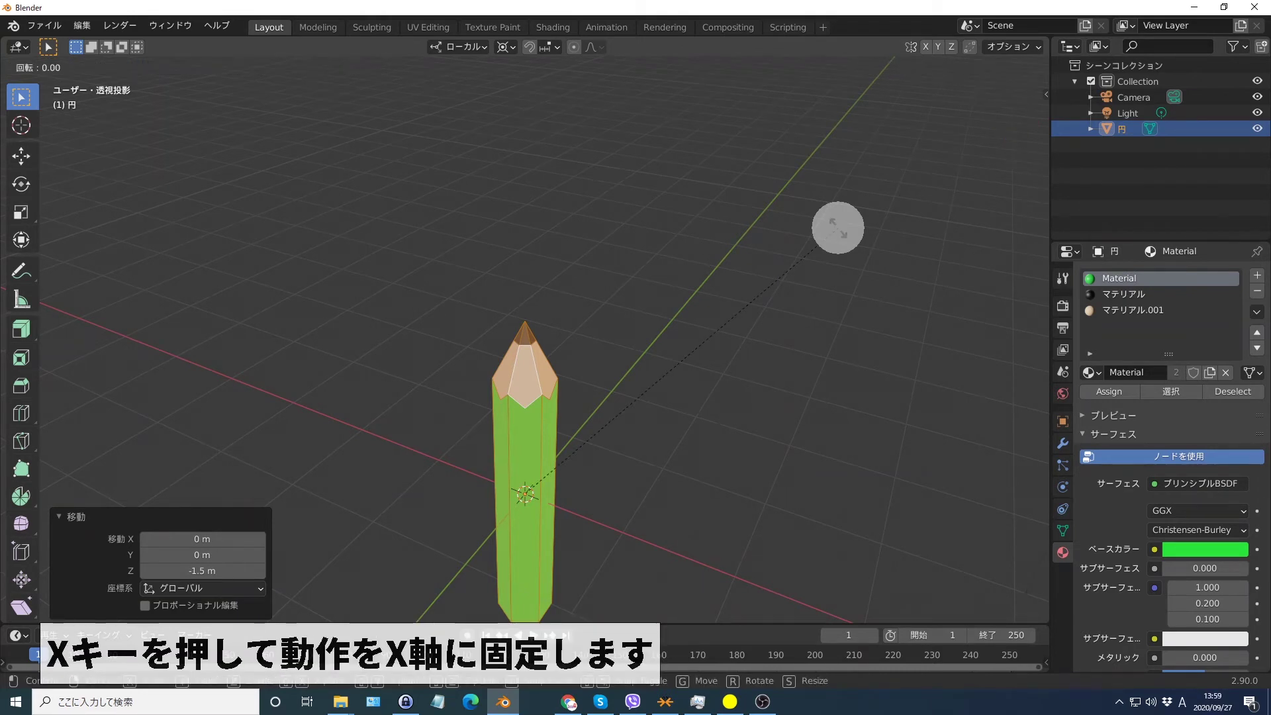
type("x90")
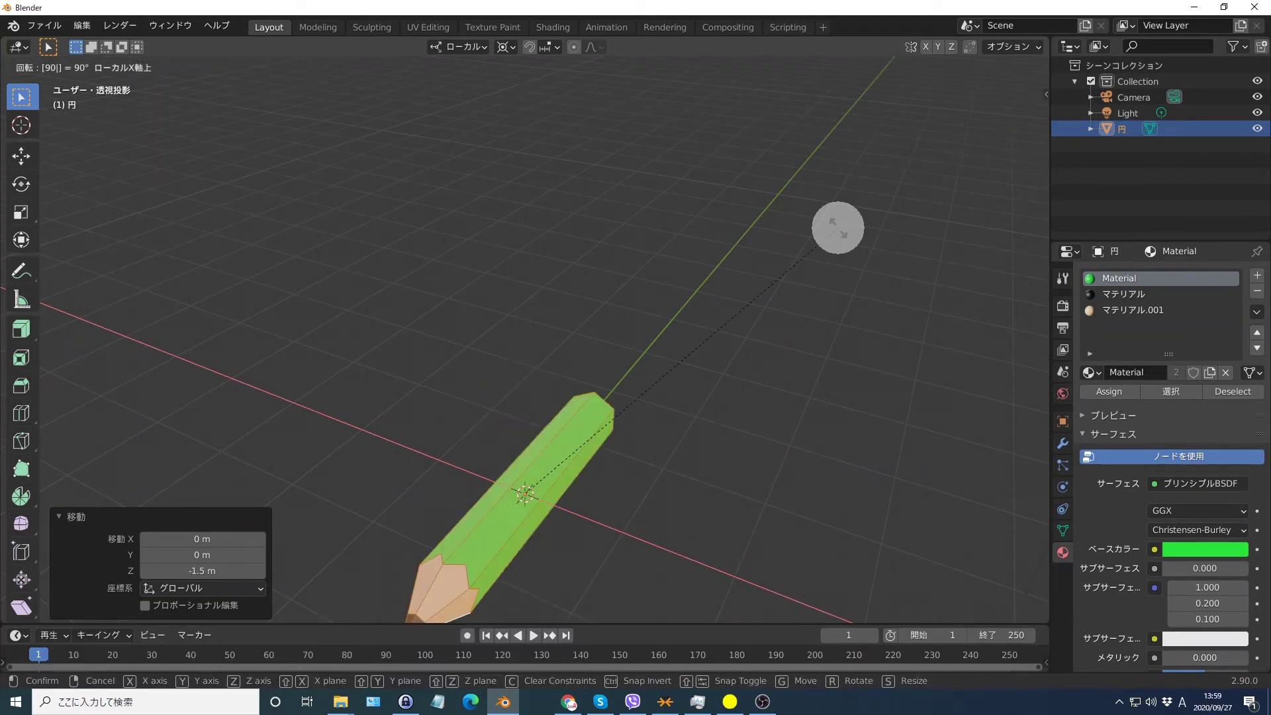
key("Return")
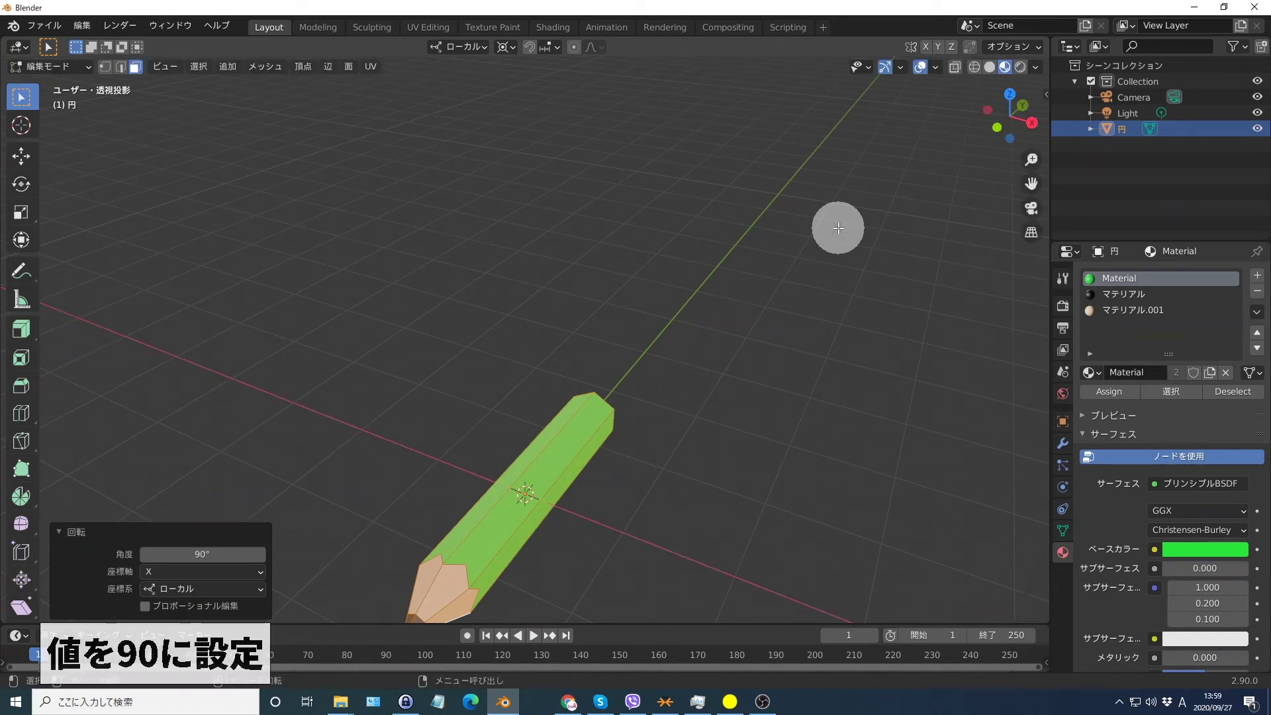
Raise the lying pencil mesh 0.28 m along the local Z axis.
key("KP_3")
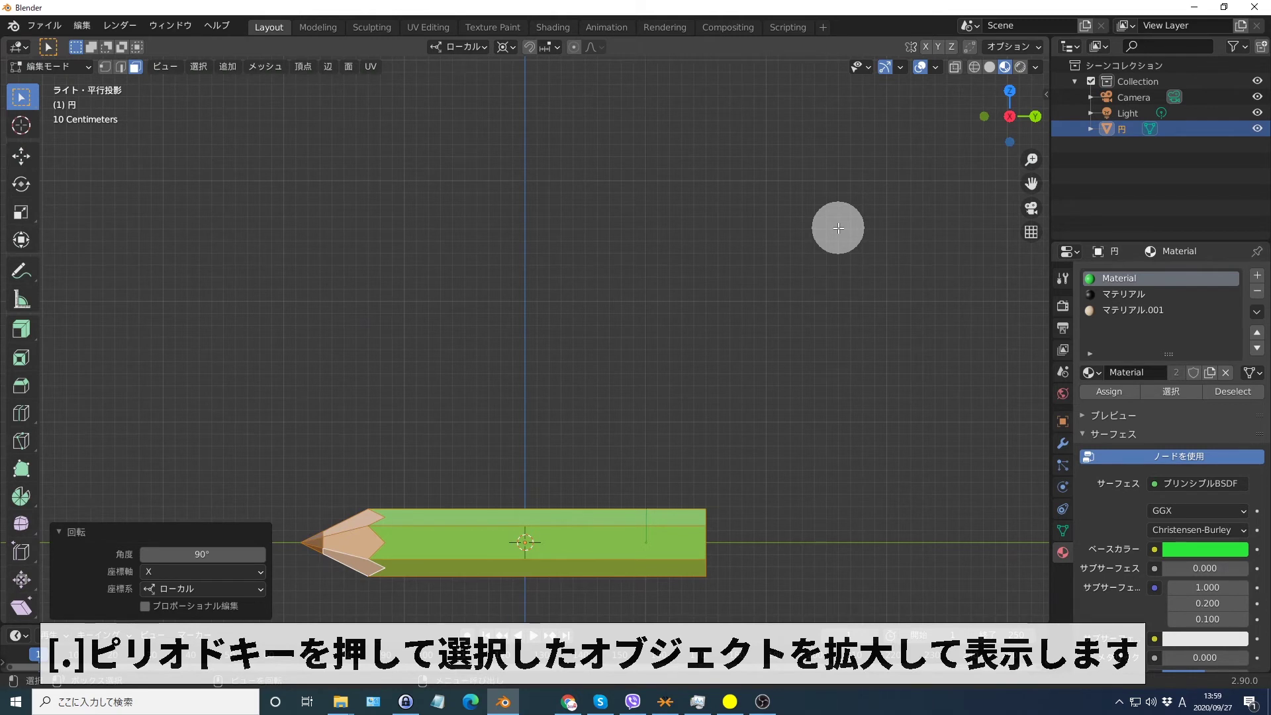
key("KP_Decimal")
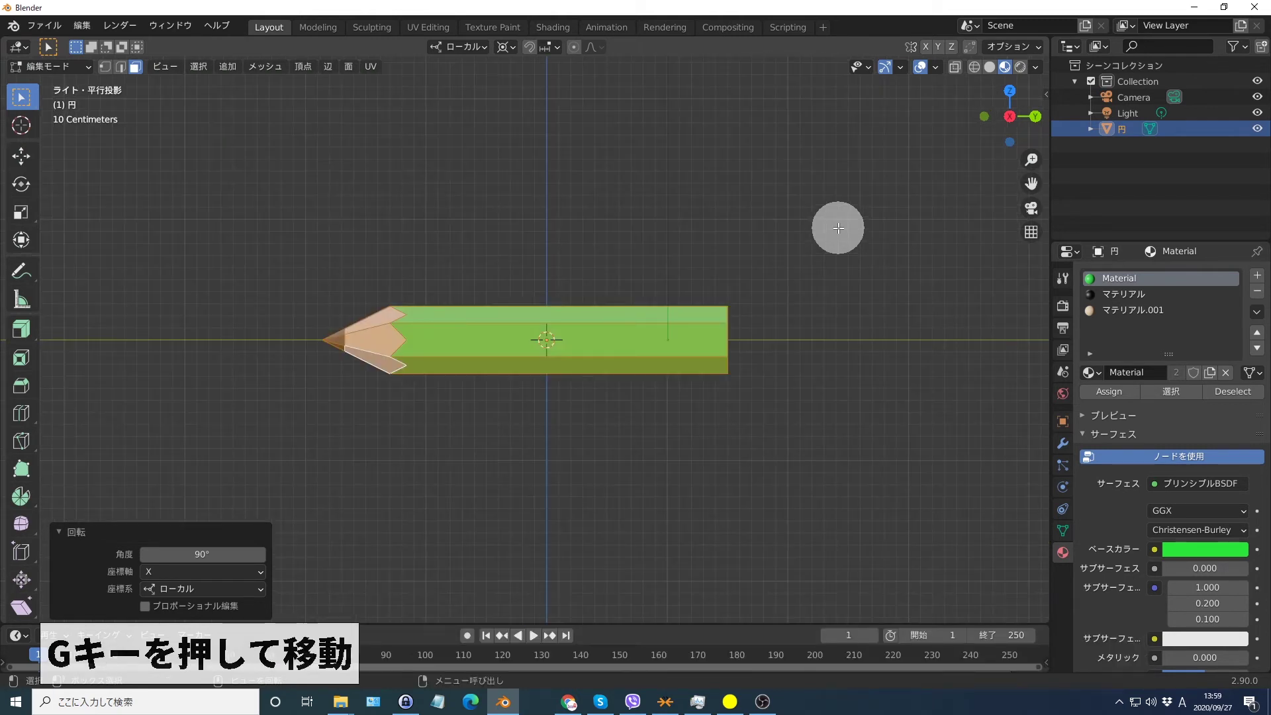
key("g")
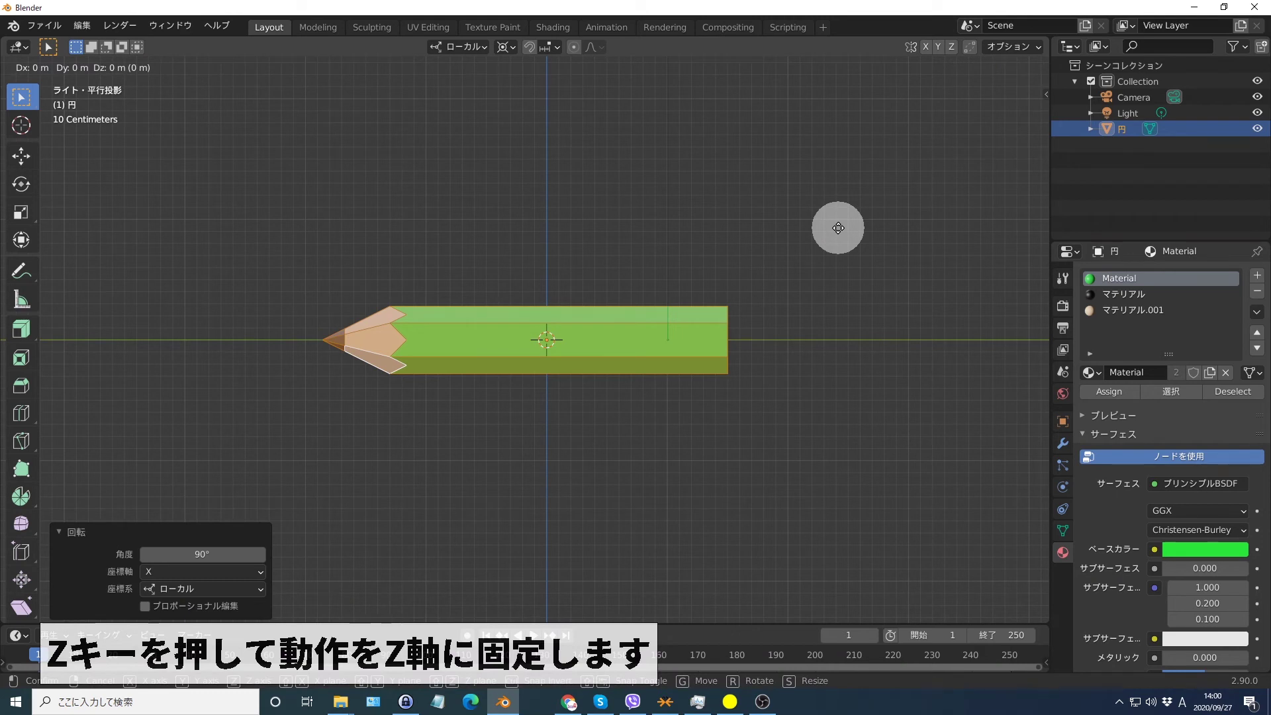
type("z0.2")
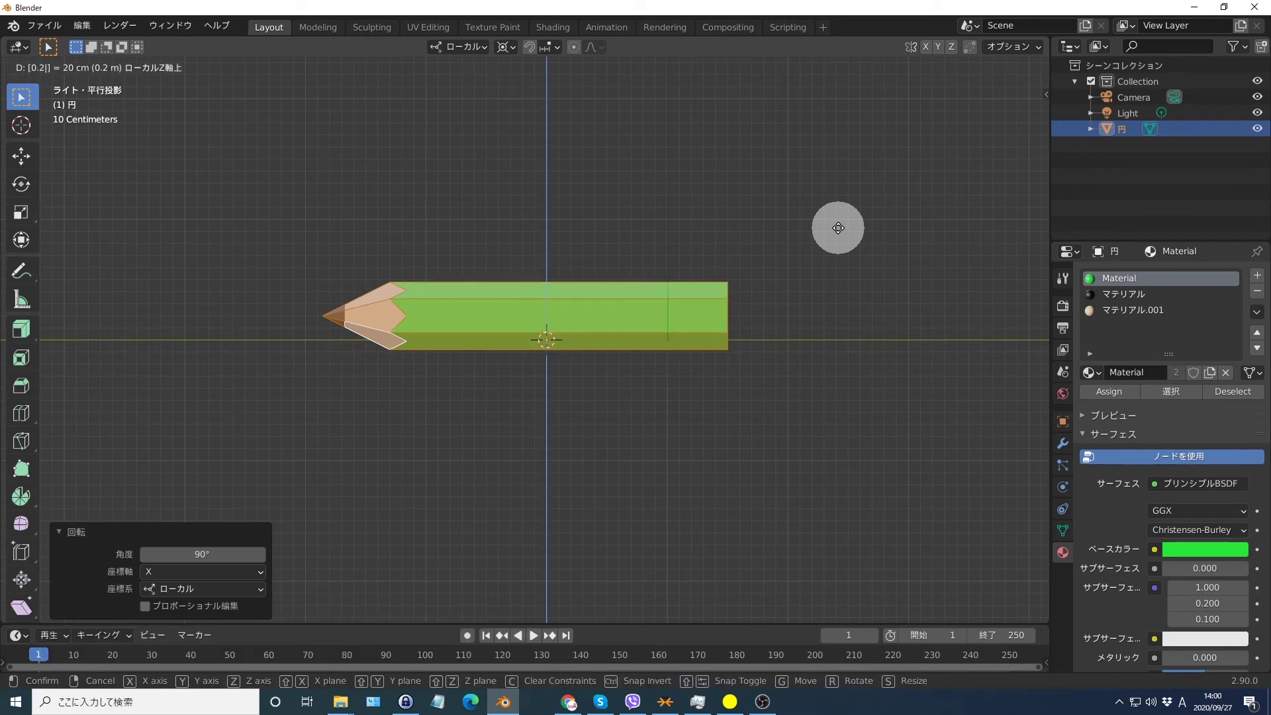
type("8")
key("Return")
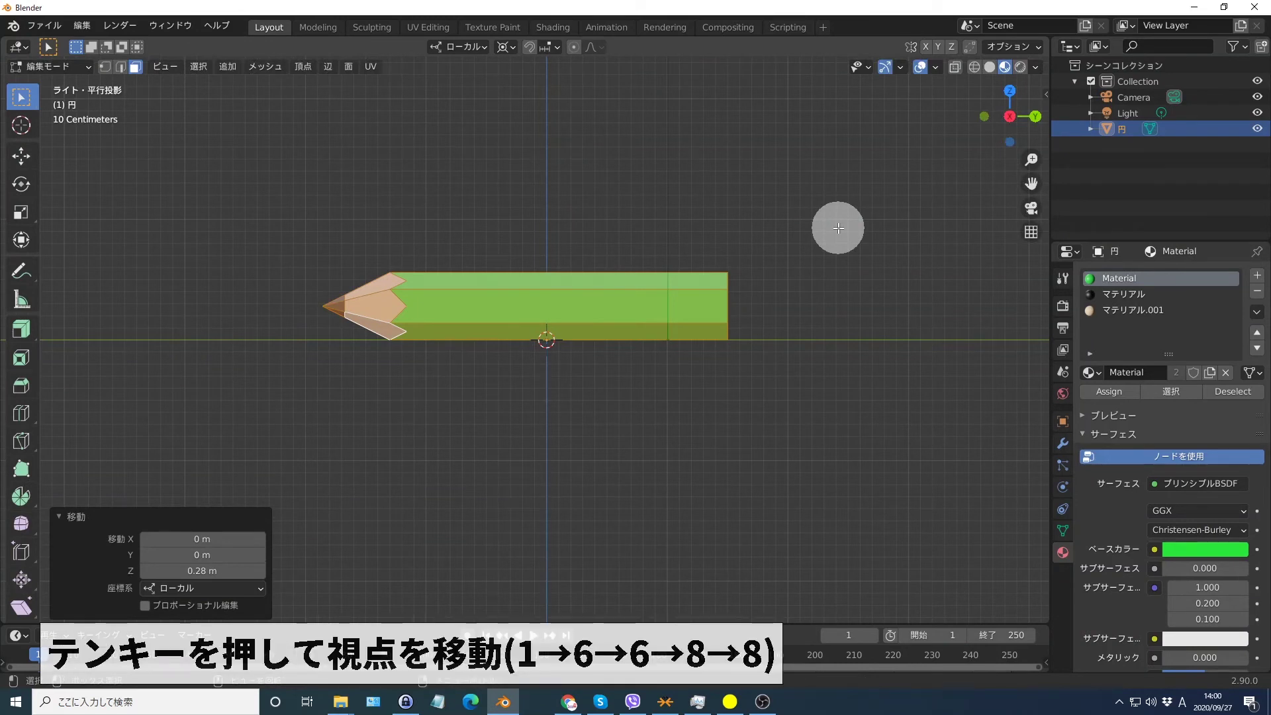
Return to Object Mode and add a mesh plane with a size of 100 m as the ground under the pencil.
key("KP_1")
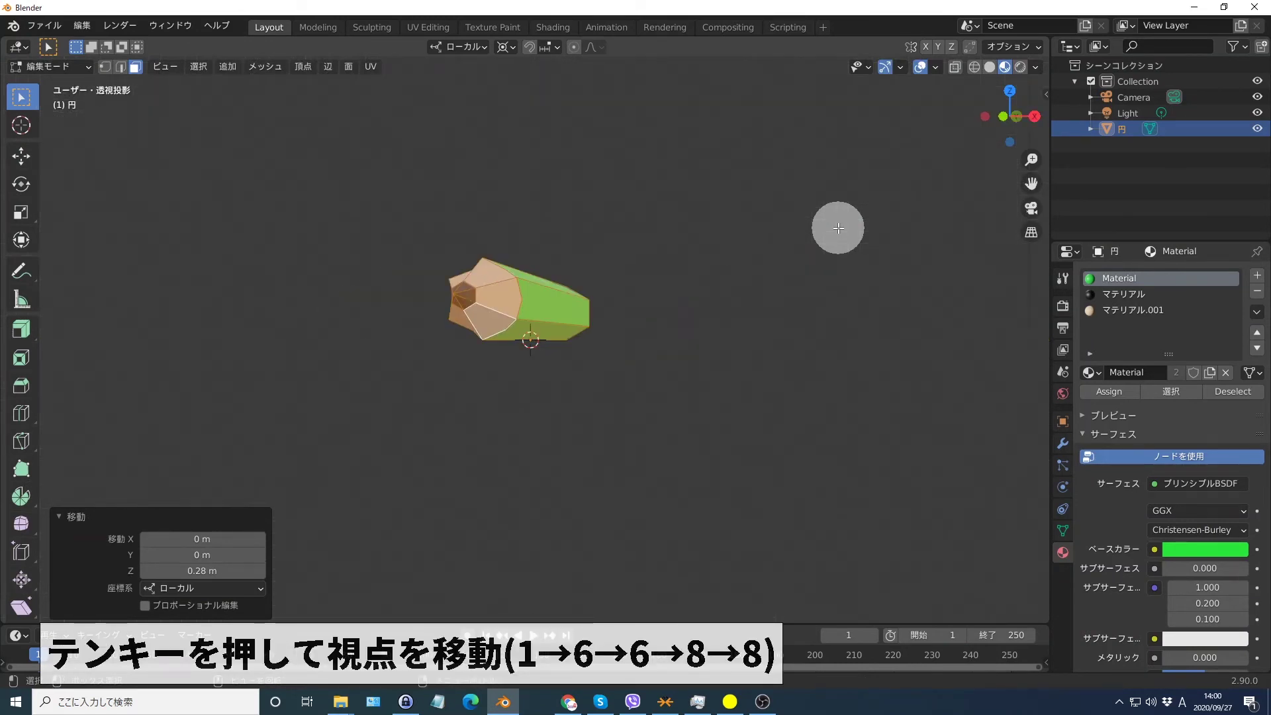
key("KP_6")
key("KP_6")
key("KP_8")
key("KP_8")
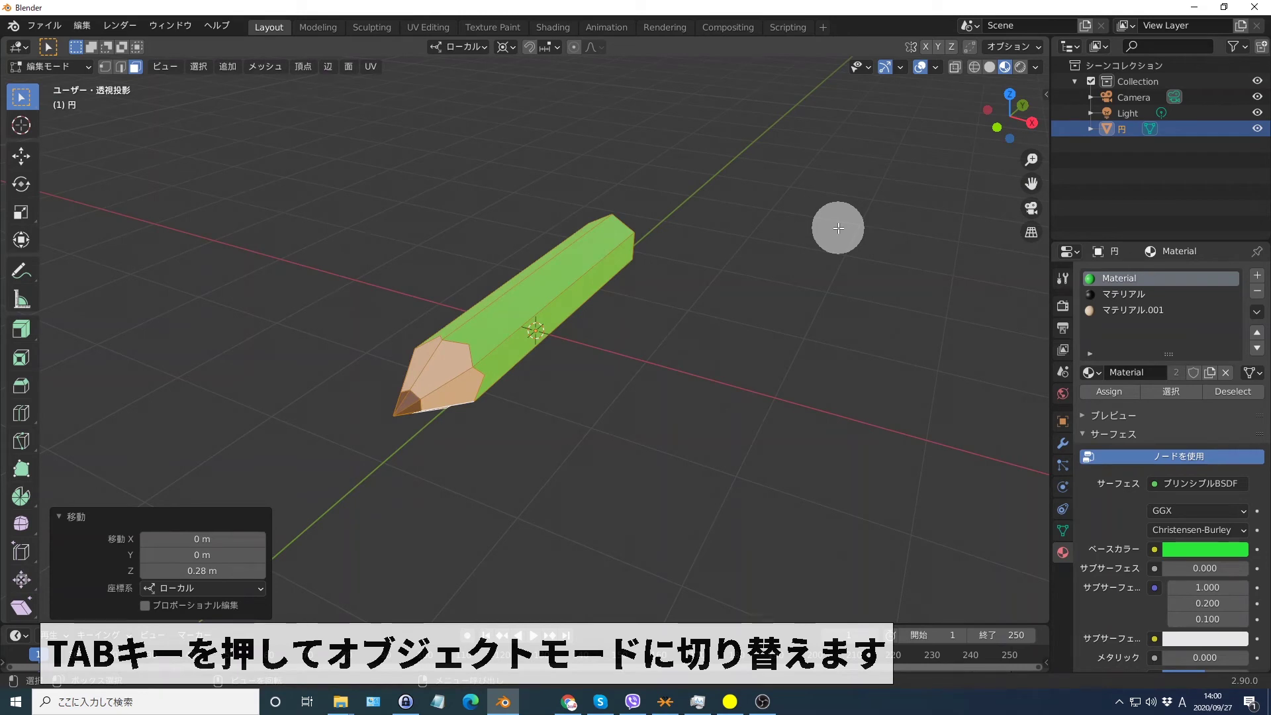
key("Tab")
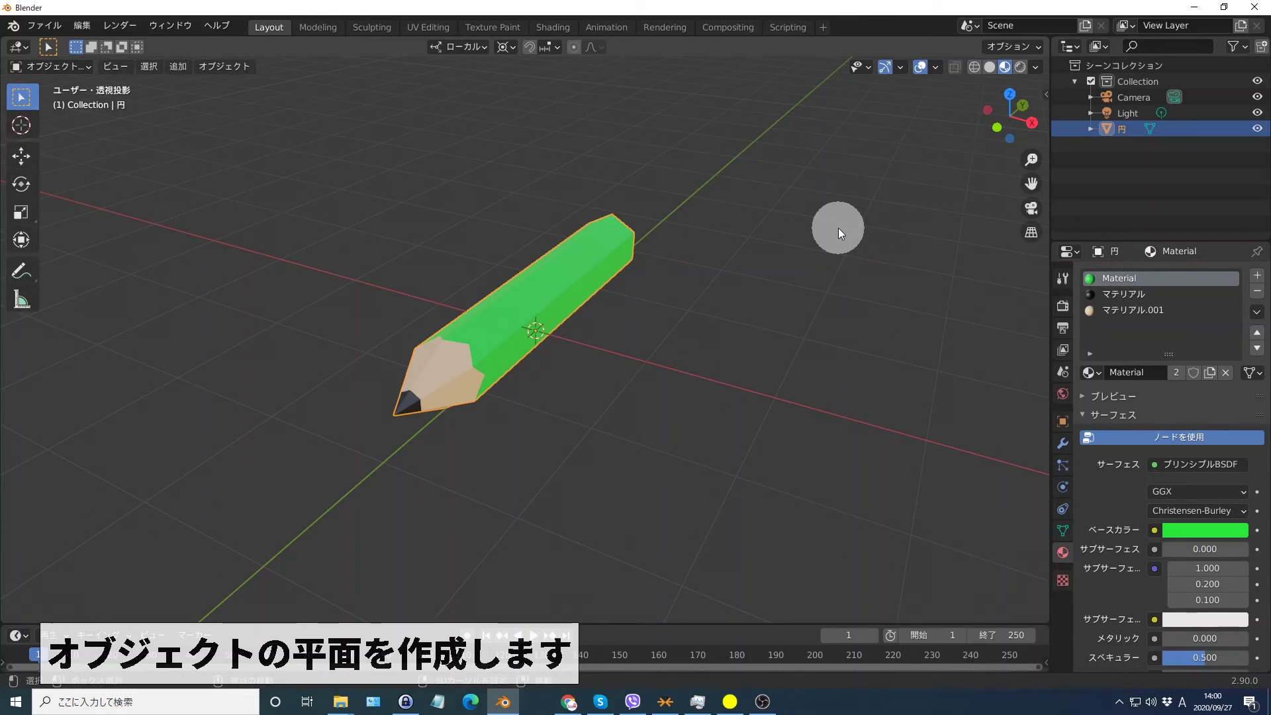
key("shift+a")
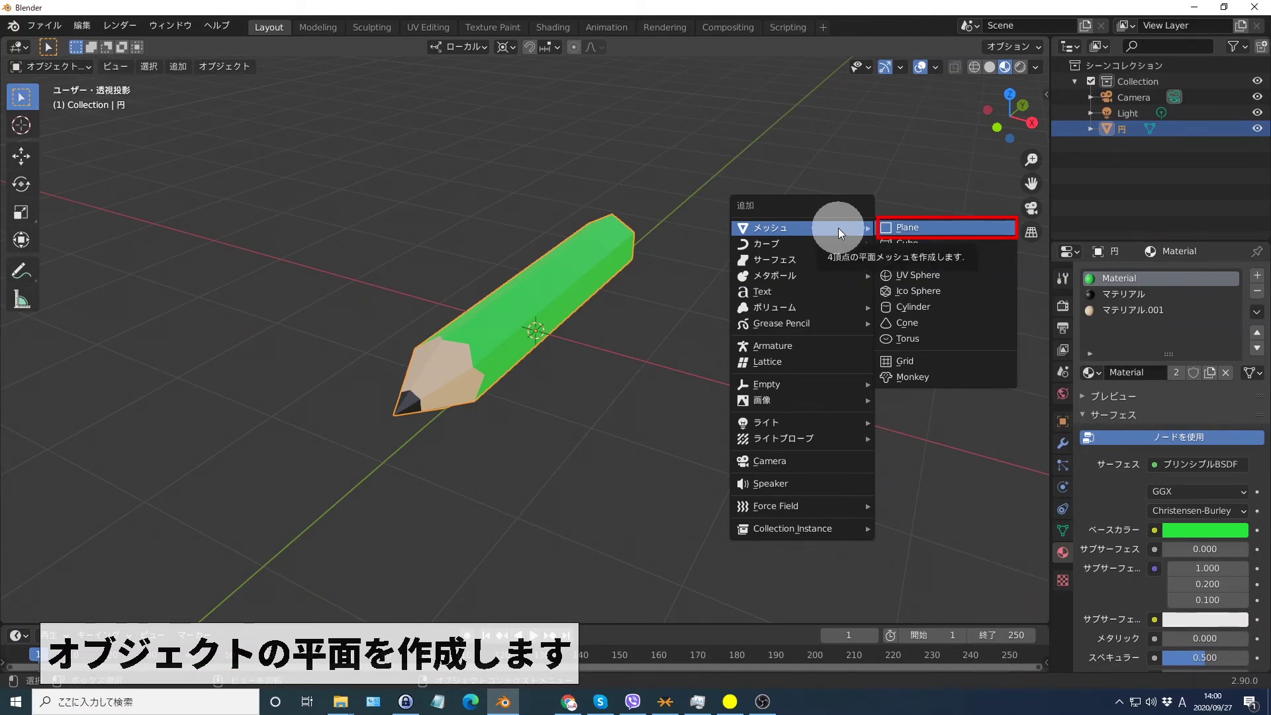
key("Return")
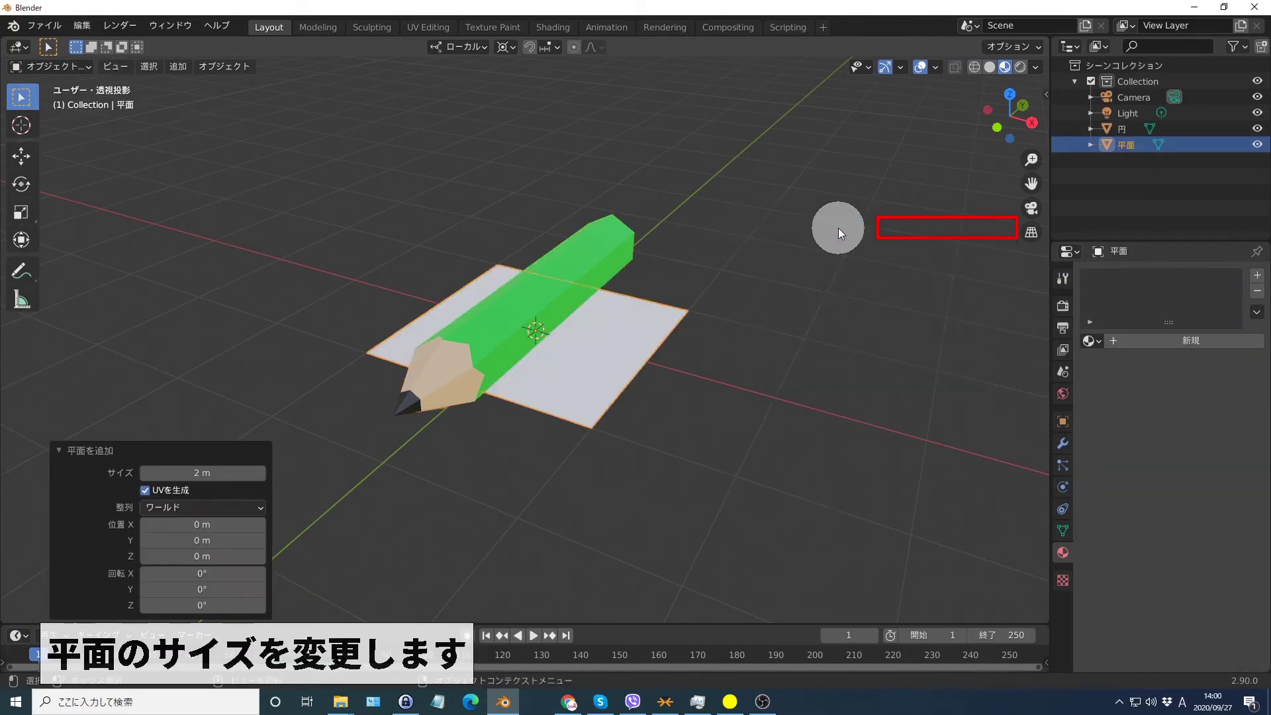
left_click(202, 473)
type("100")
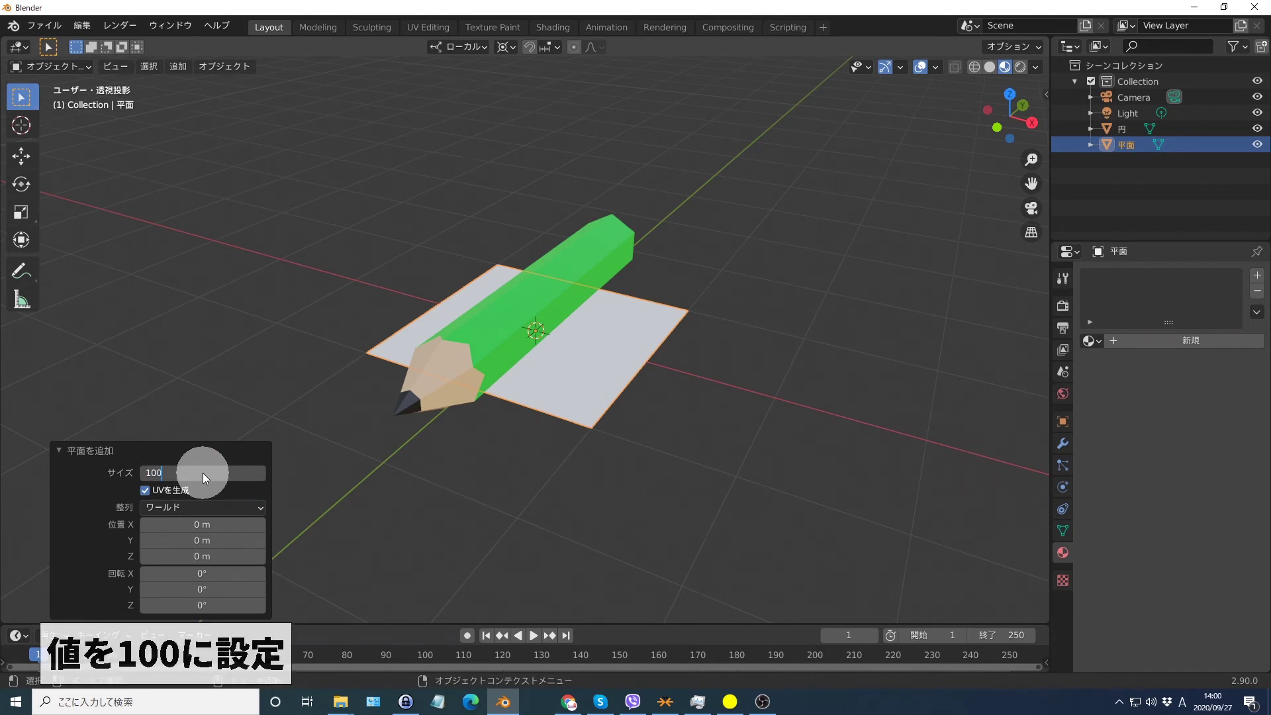
key("Return")
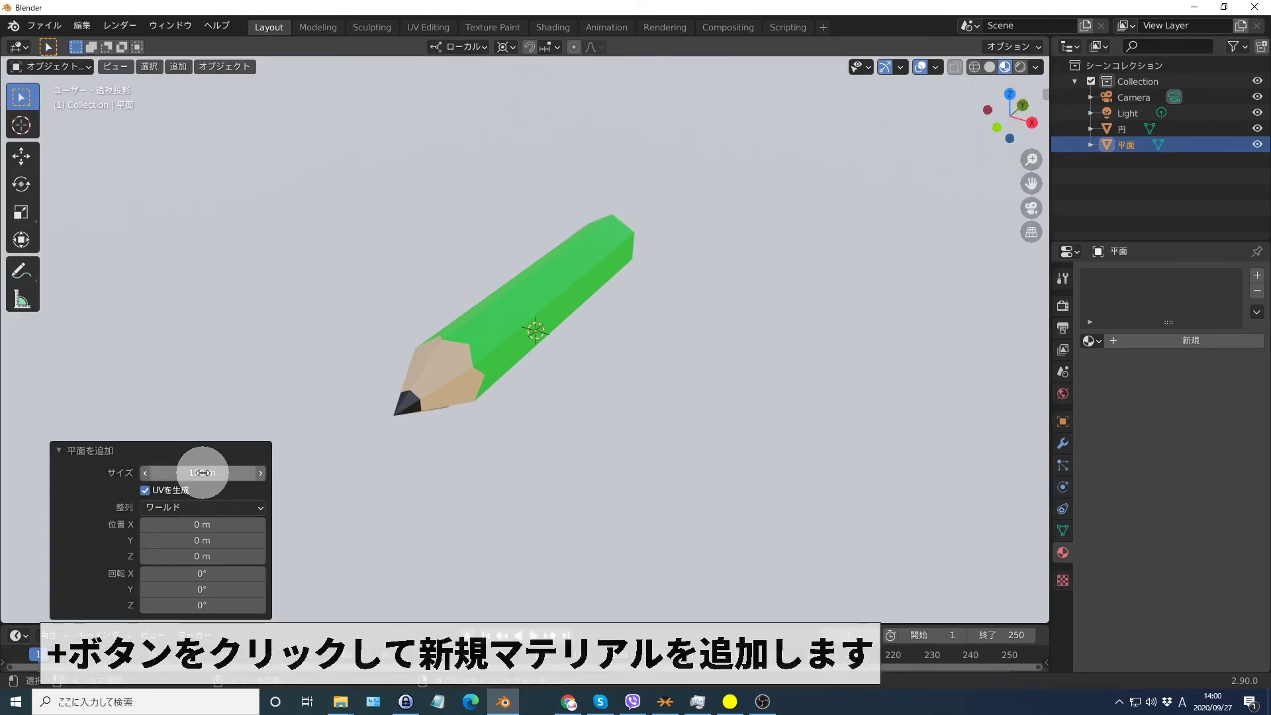
Create a new material for the ground plane with base color hex E7792D.
left_click(1257, 275)
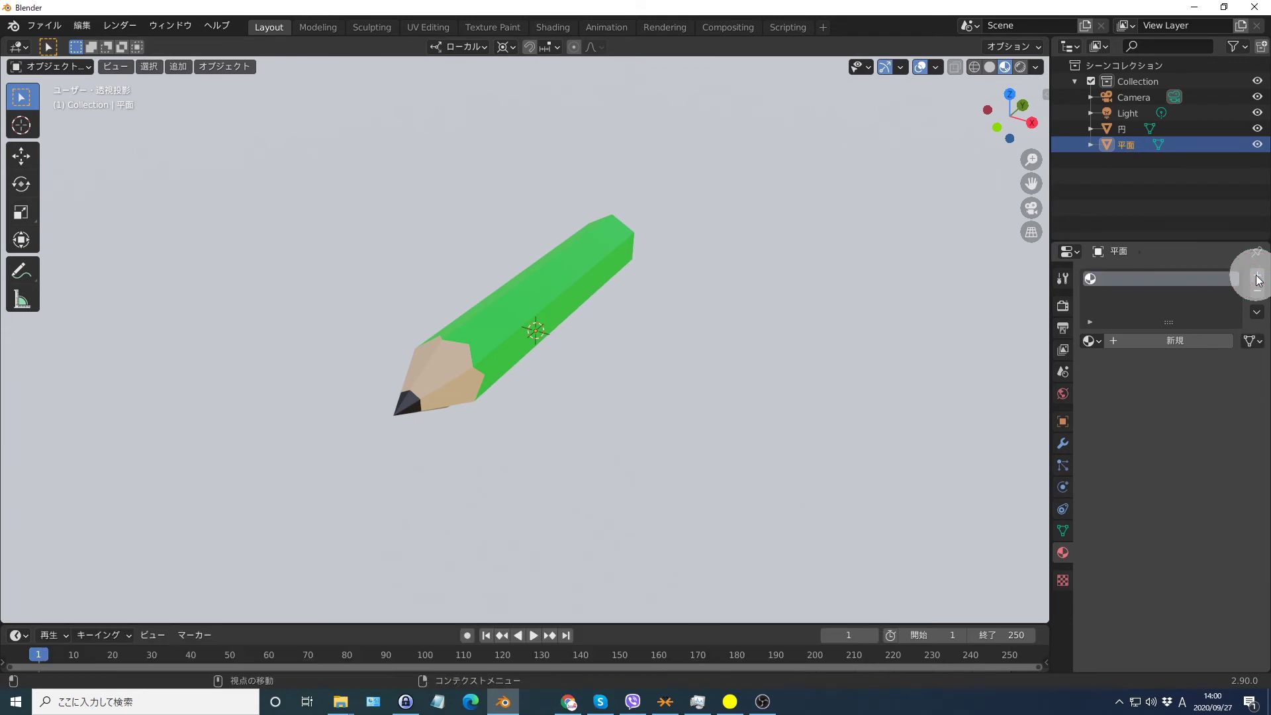
left_click(1170, 340)
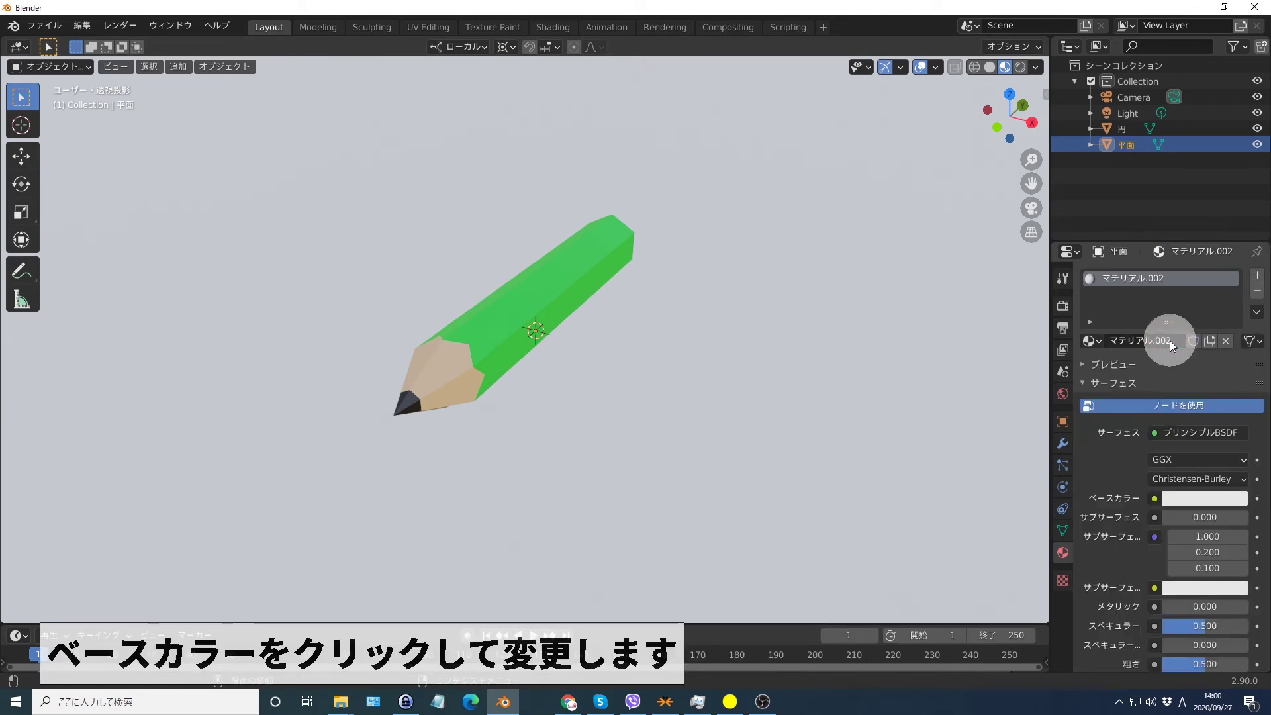
left_click(1206, 499)
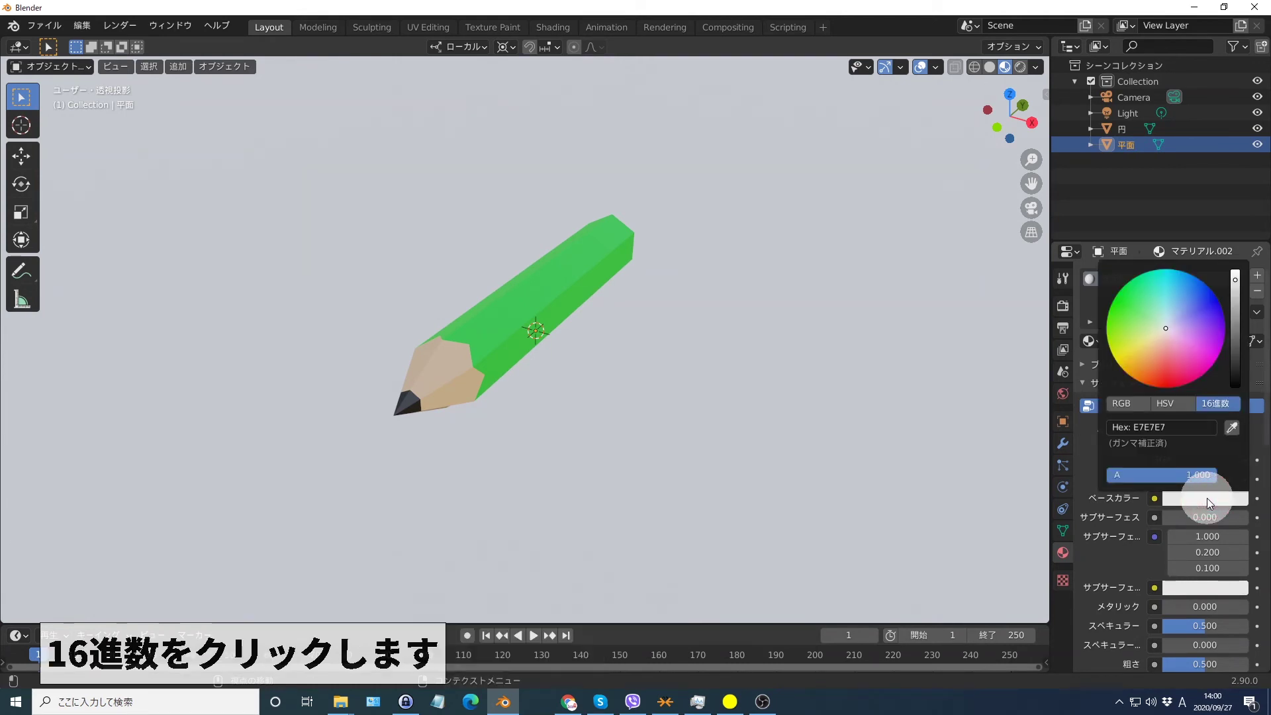
left_click(1217, 404)
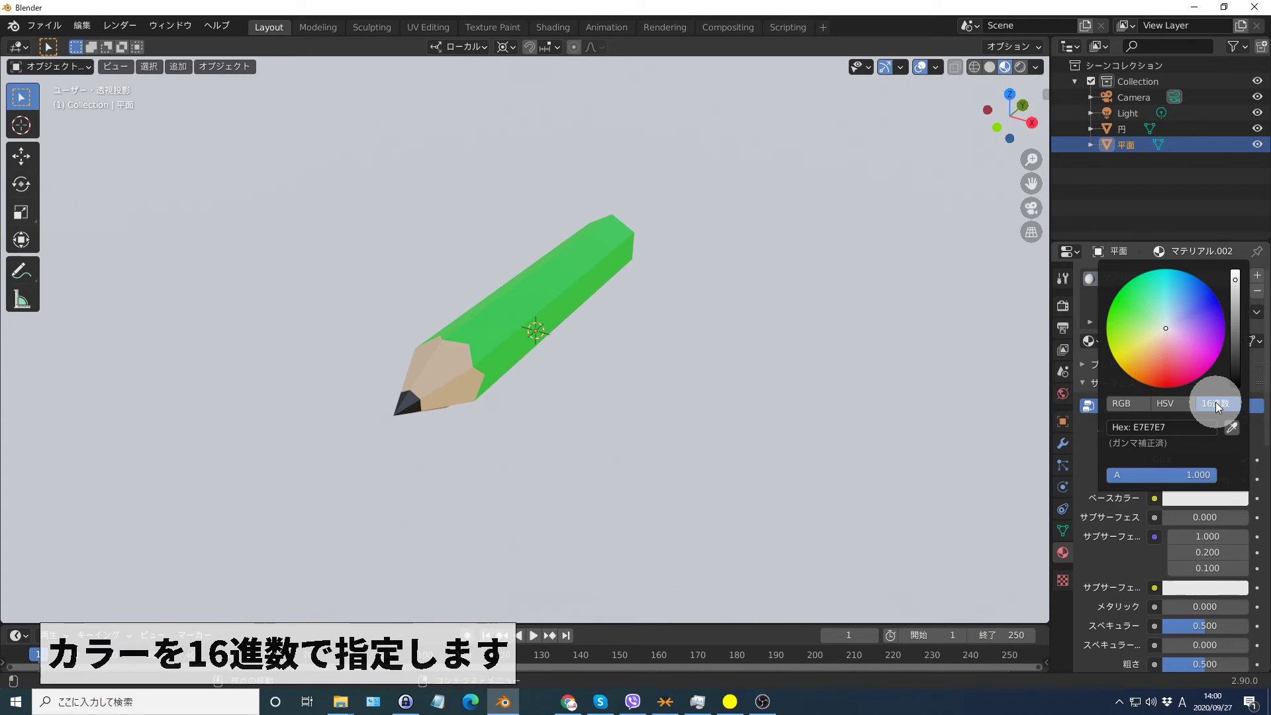
left_click(1173, 424)
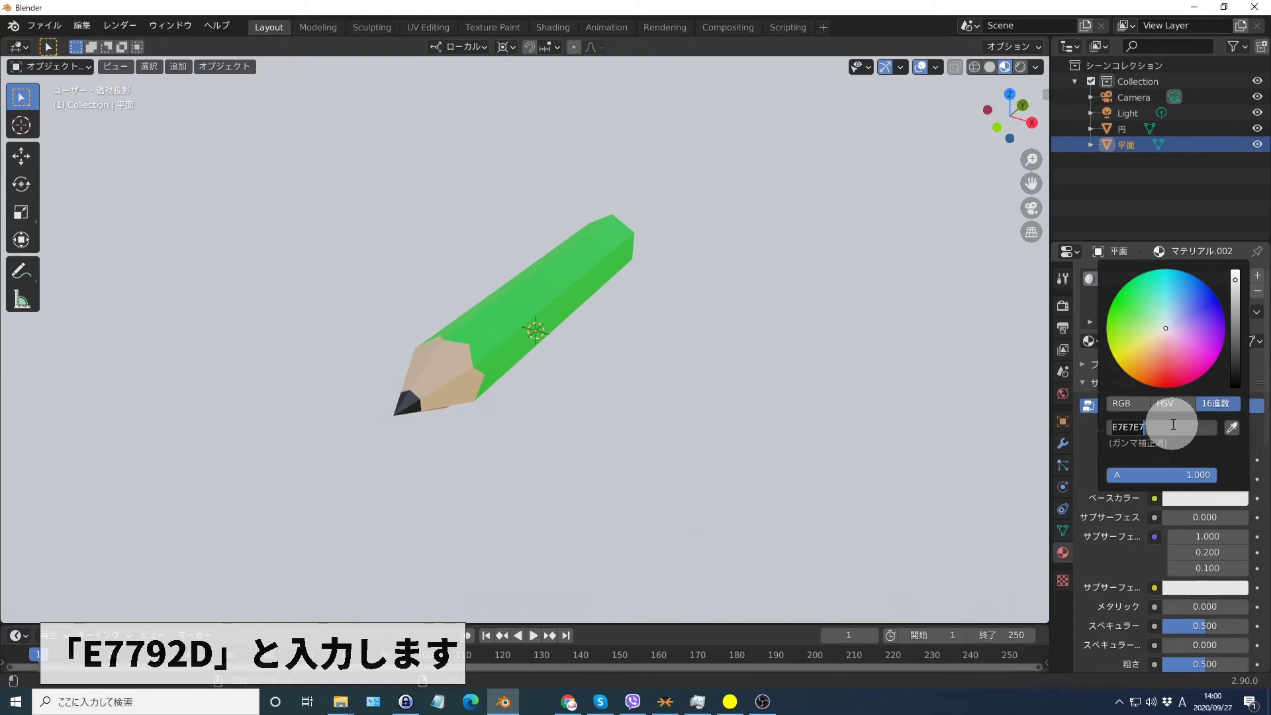
type("E7792D")
key("Return")
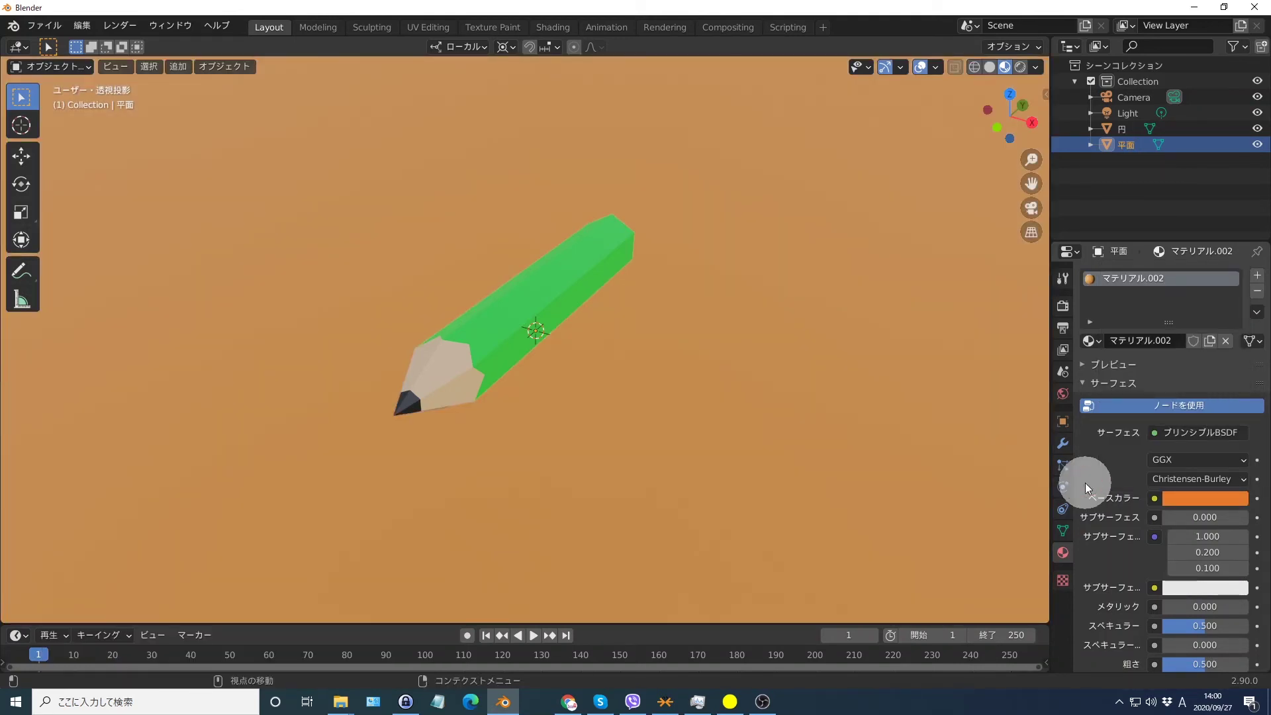
Switch the viewport to Rendered shading.
left_click(840, 419)
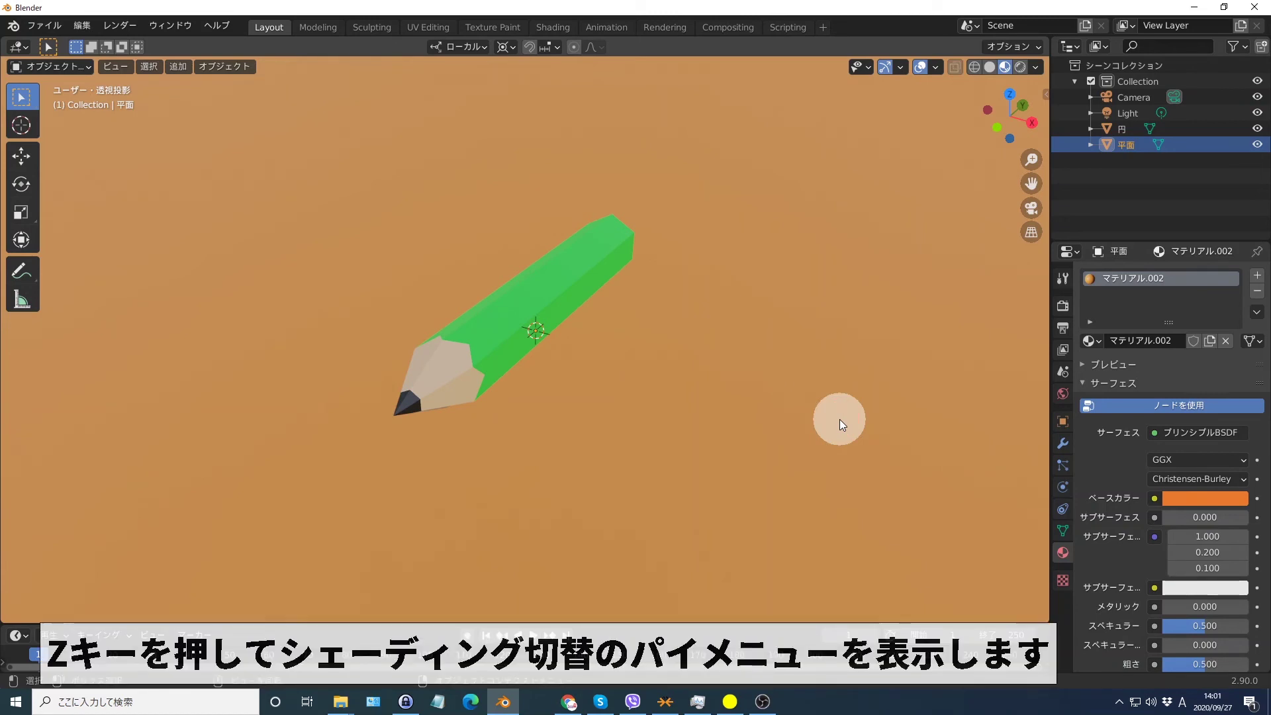
key("z")
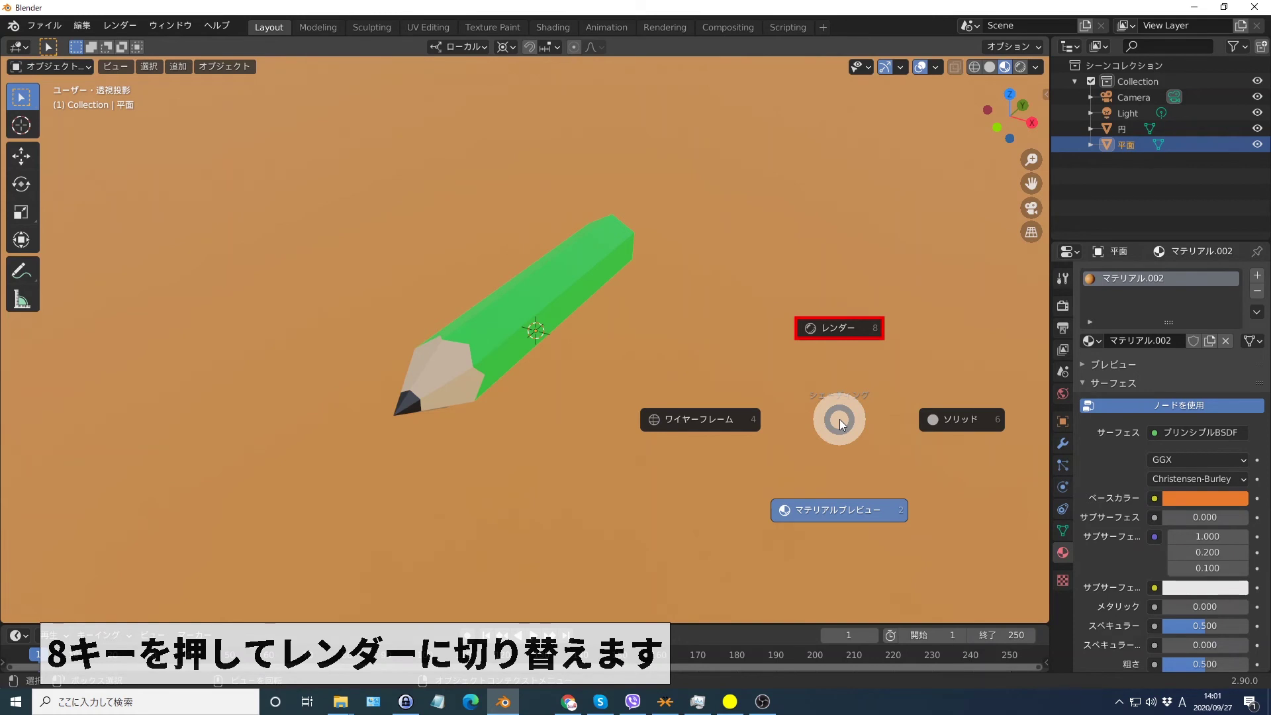
key("8")
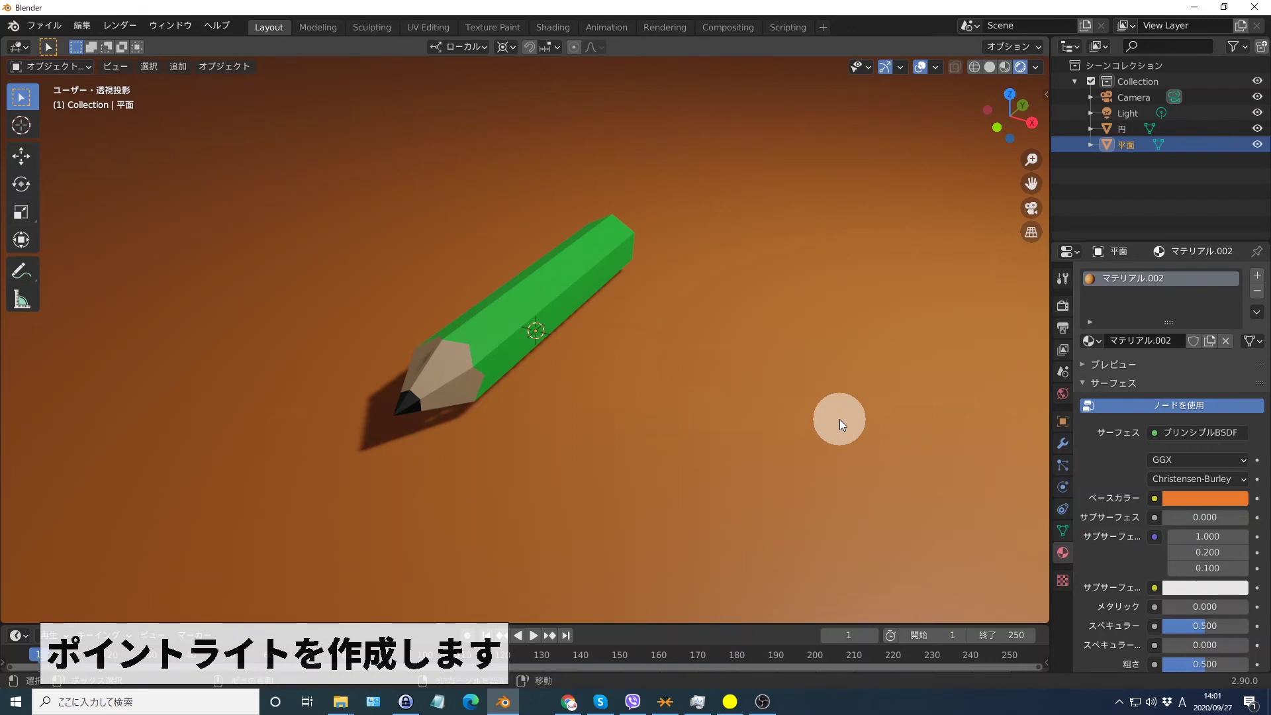
Add a point light to the pencil scene.
key("shift+a")
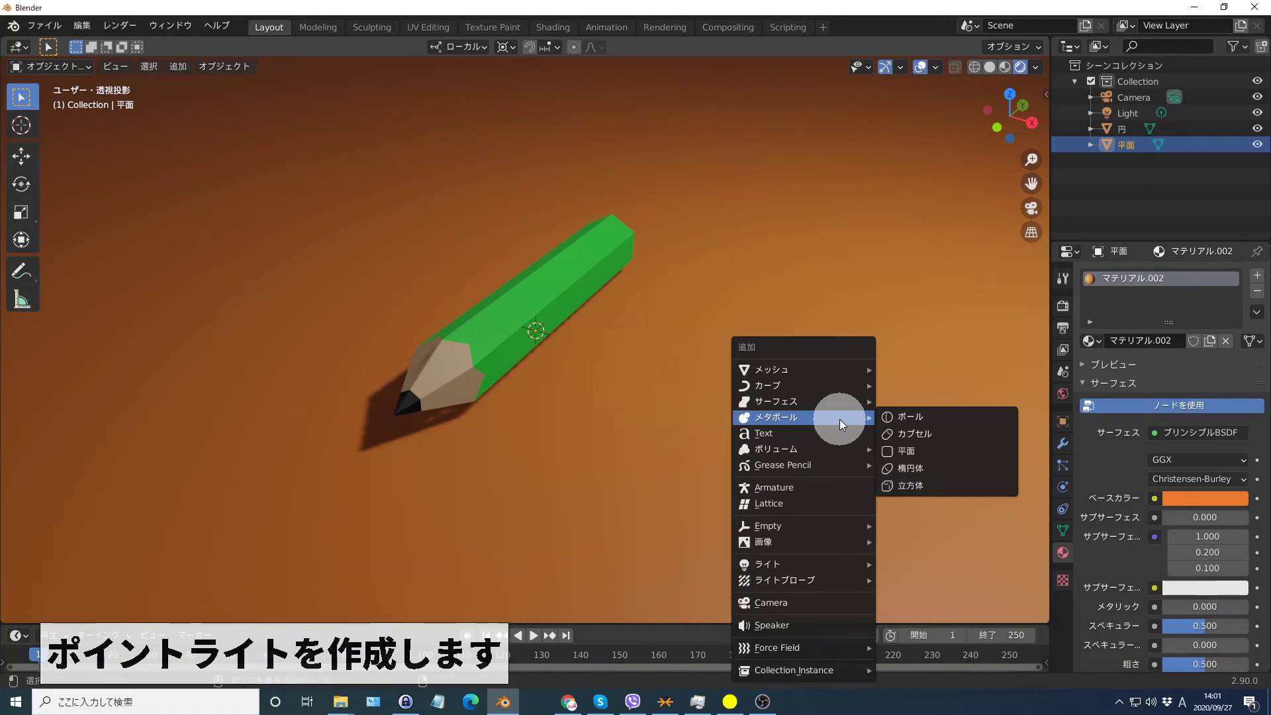
mouse_move(768, 564)
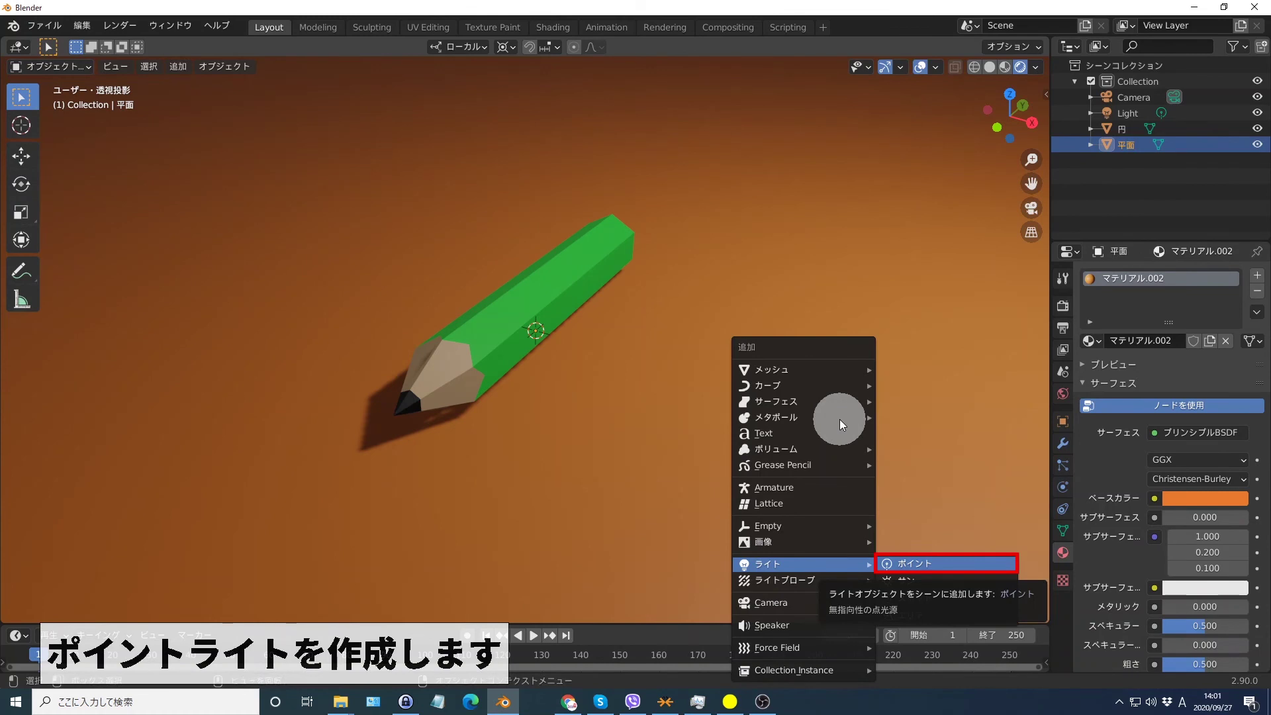
key("Return")
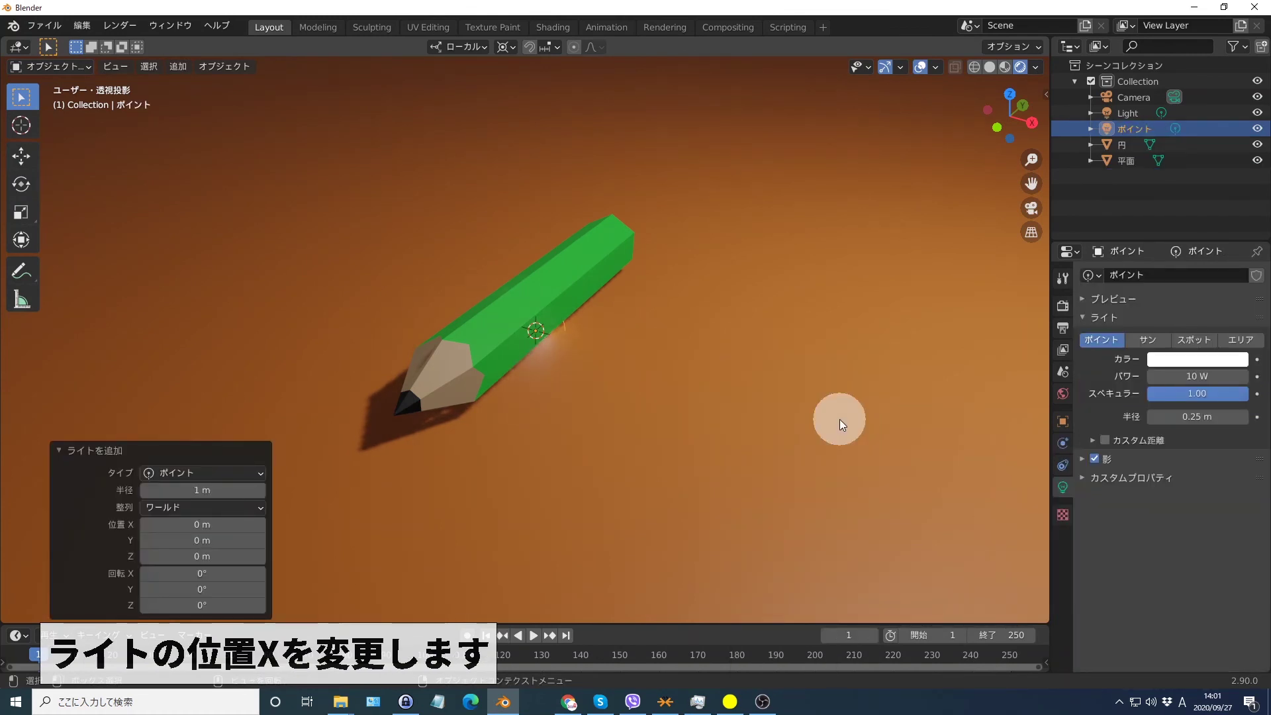
Set the new point light's location to X 0 m, Y -4 m and Z 6 m.
left_click(200, 524)
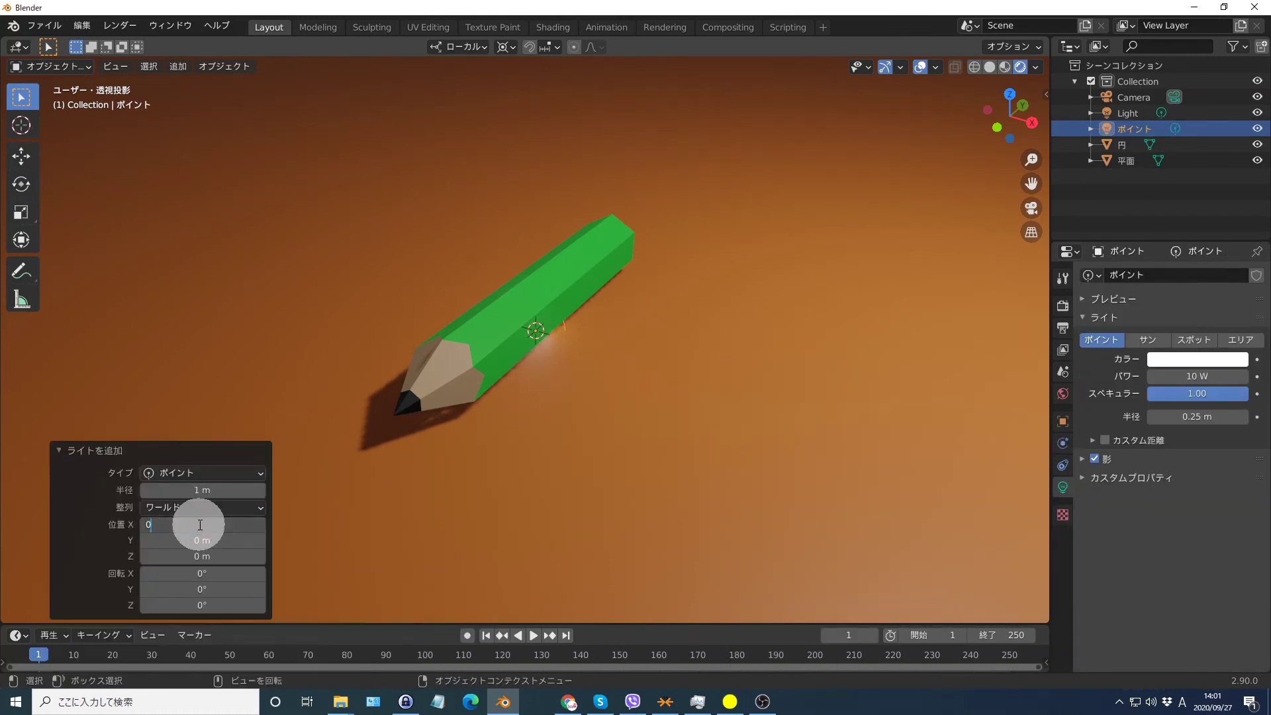
type("0")
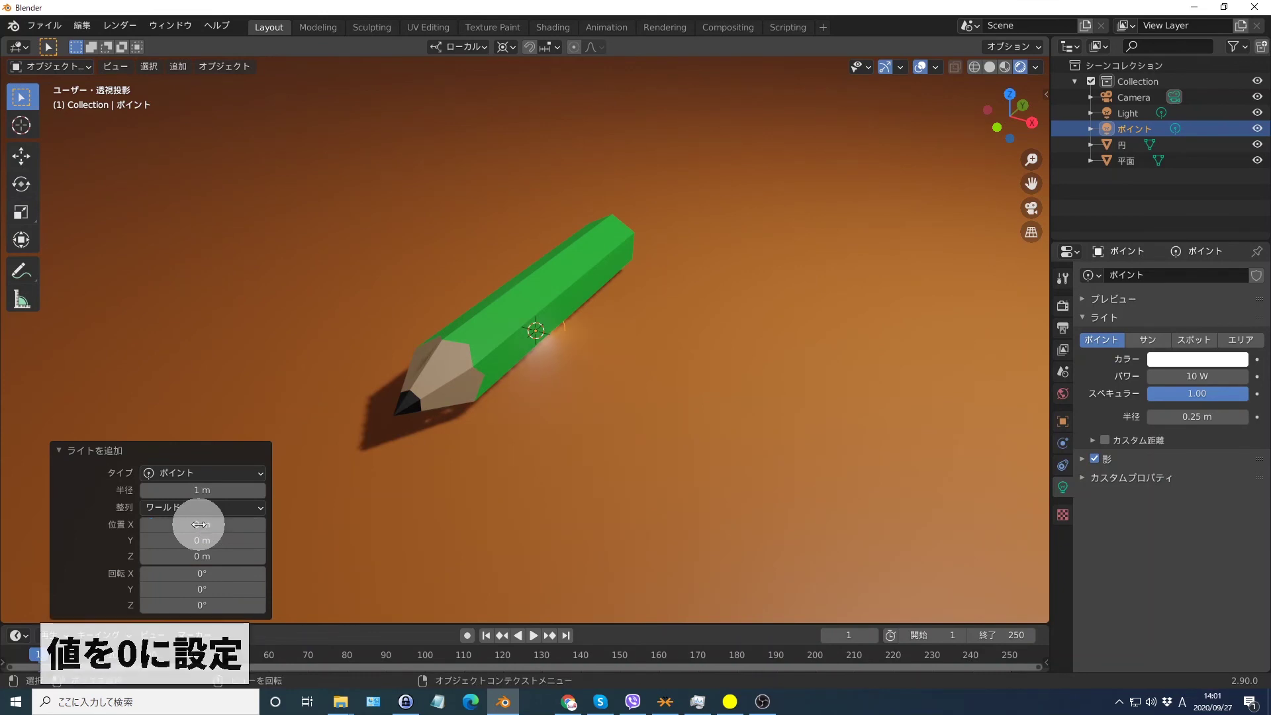
key("Return")
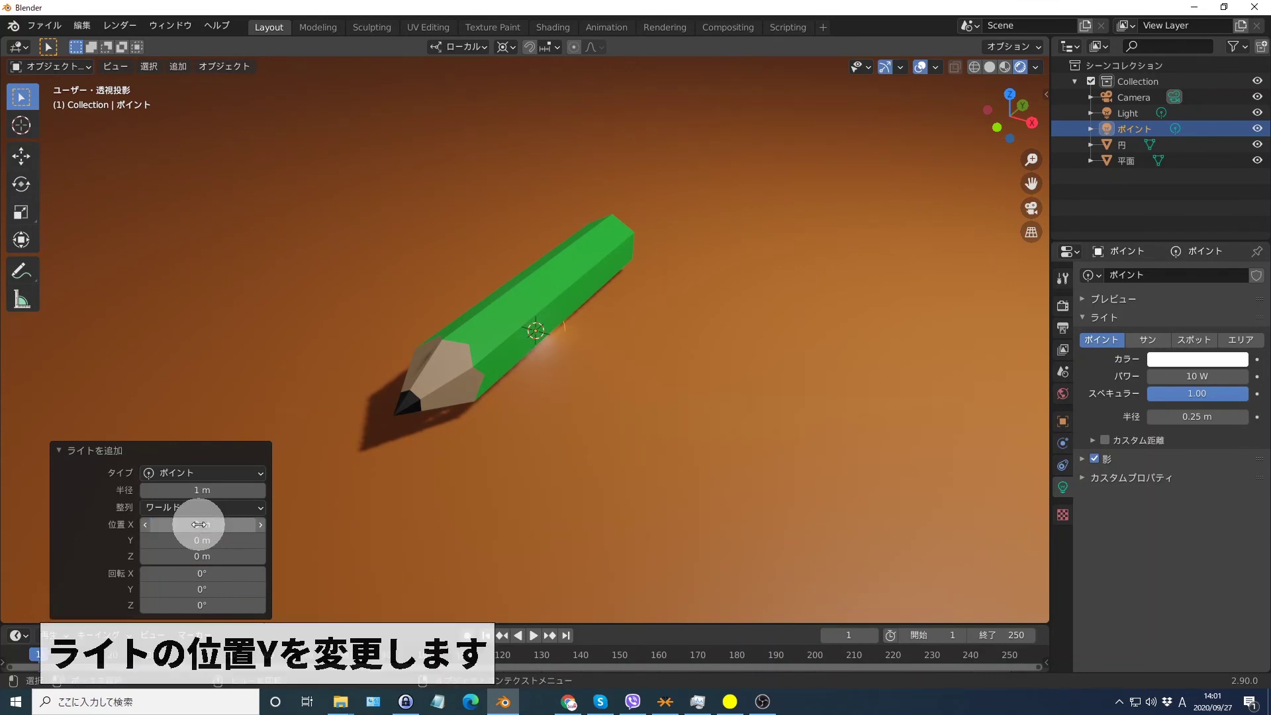
left_click(200, 541)
type("-")
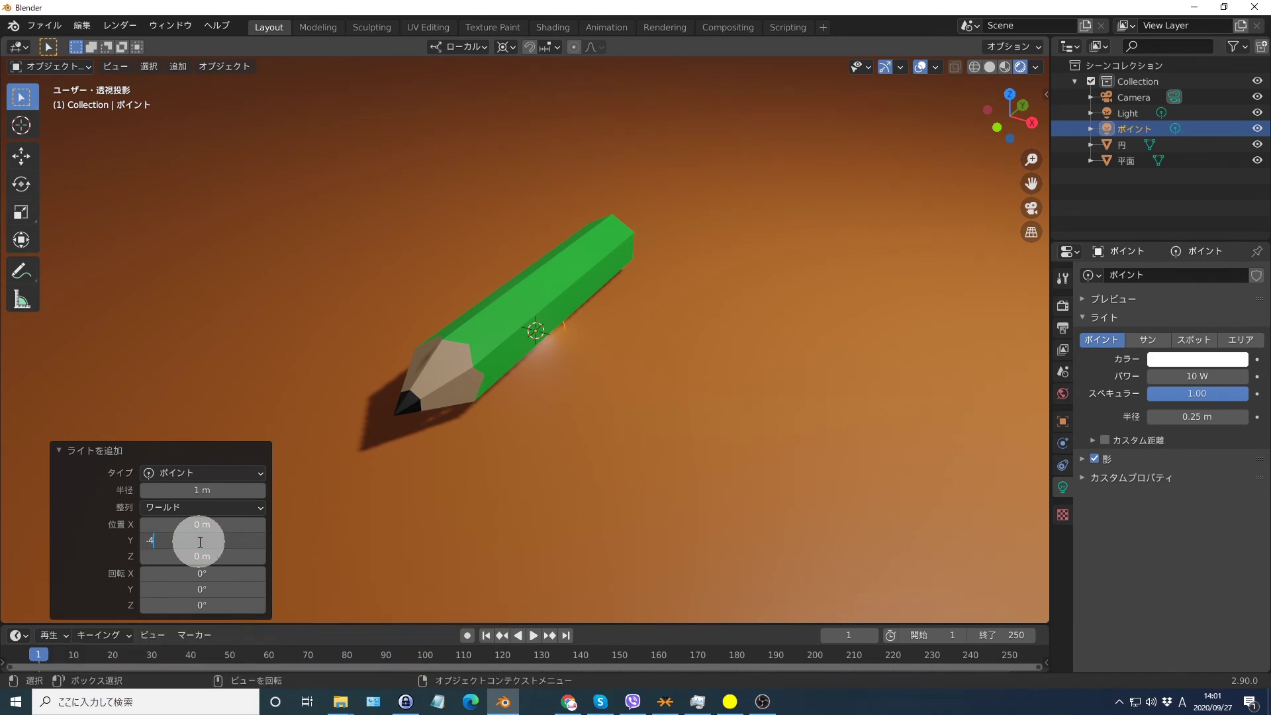
type("4")
key("Return")
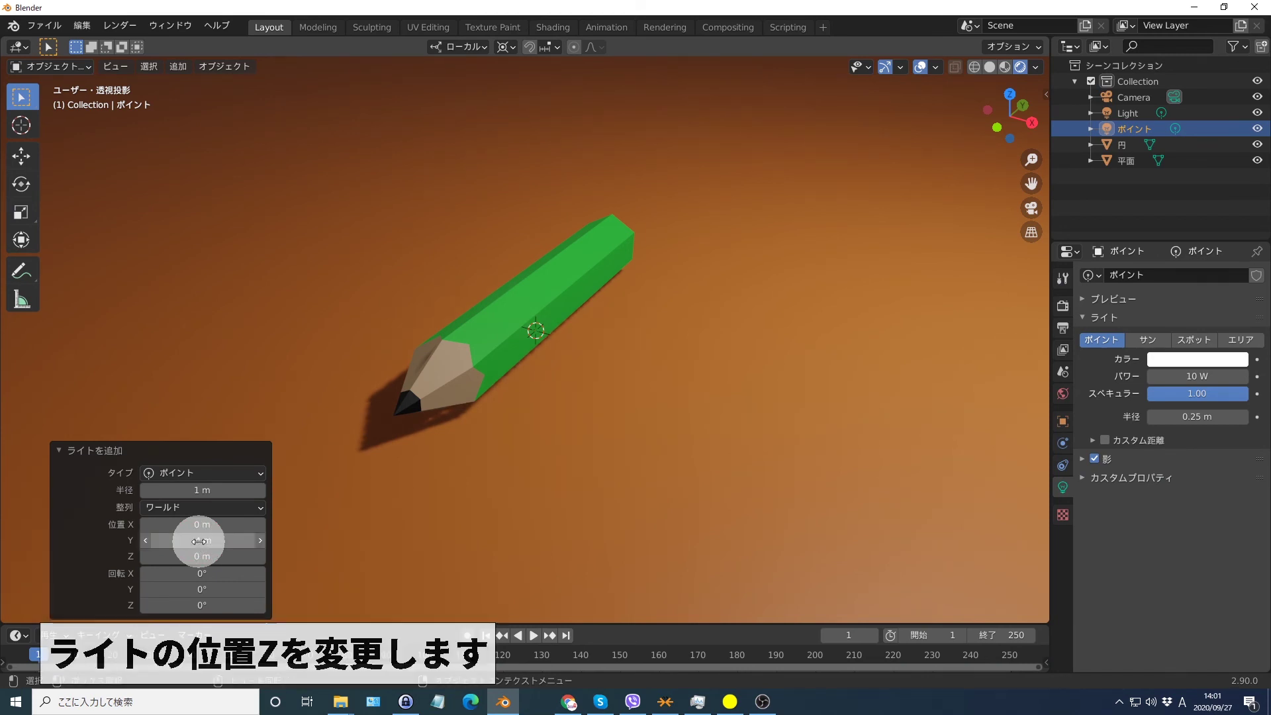
left_click(200, 556)
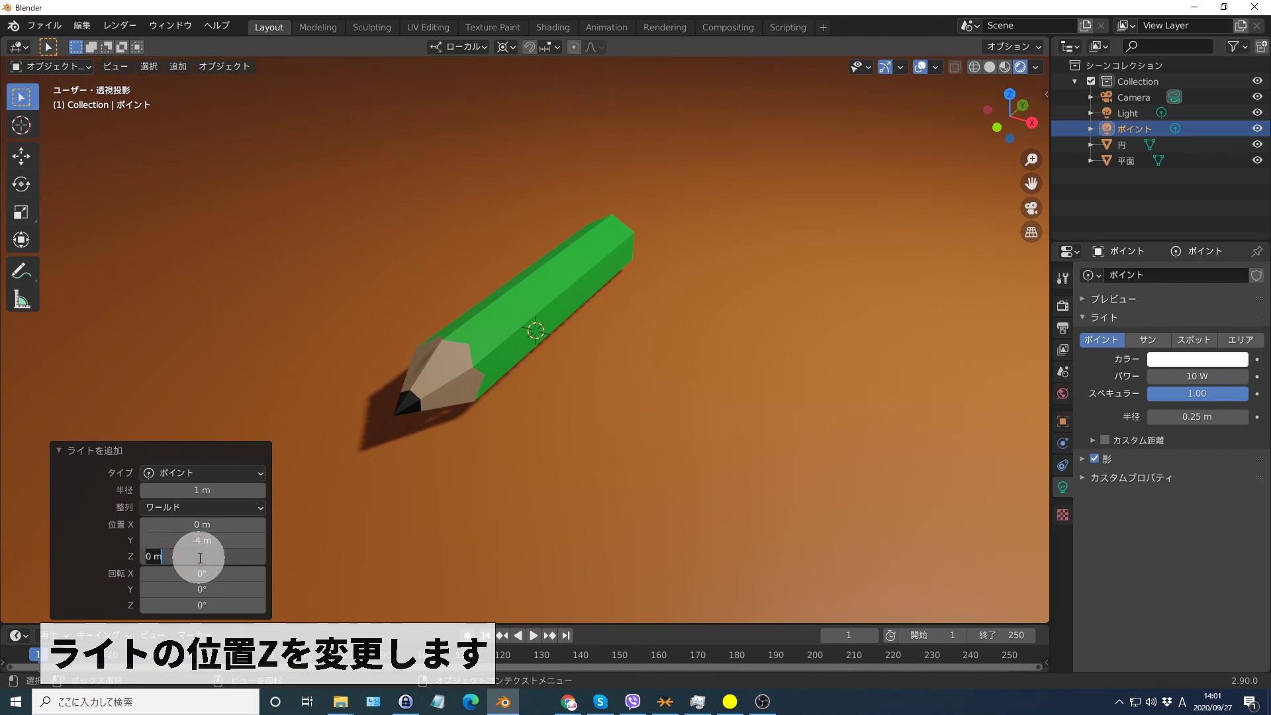
type("6")
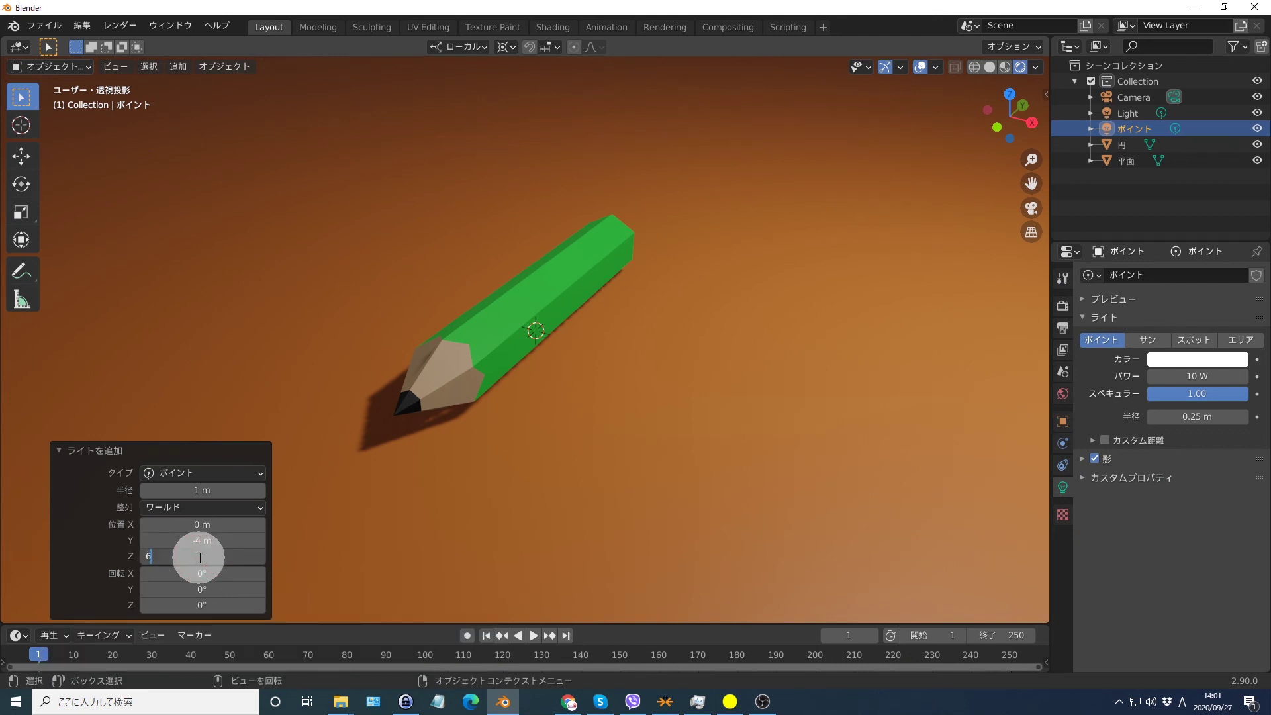
key("Return")
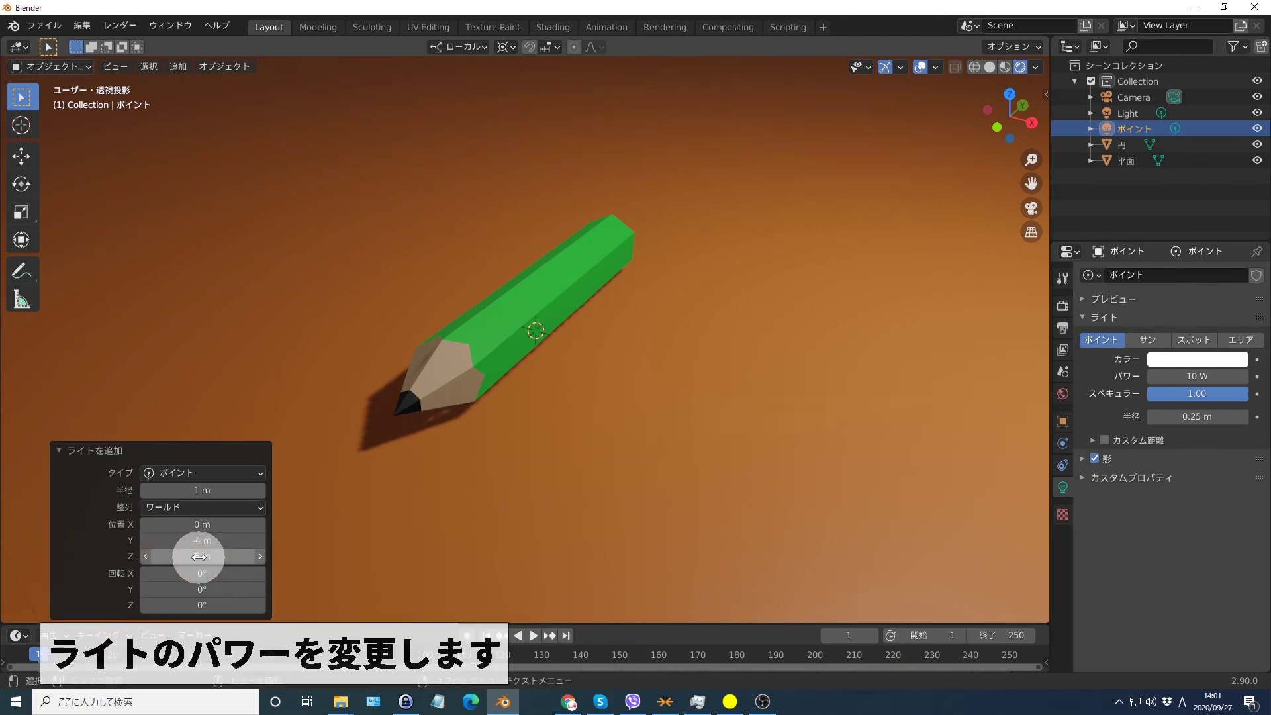
Set the point light's power to 300 W and select the ground plane.
left_click(1200, 376)
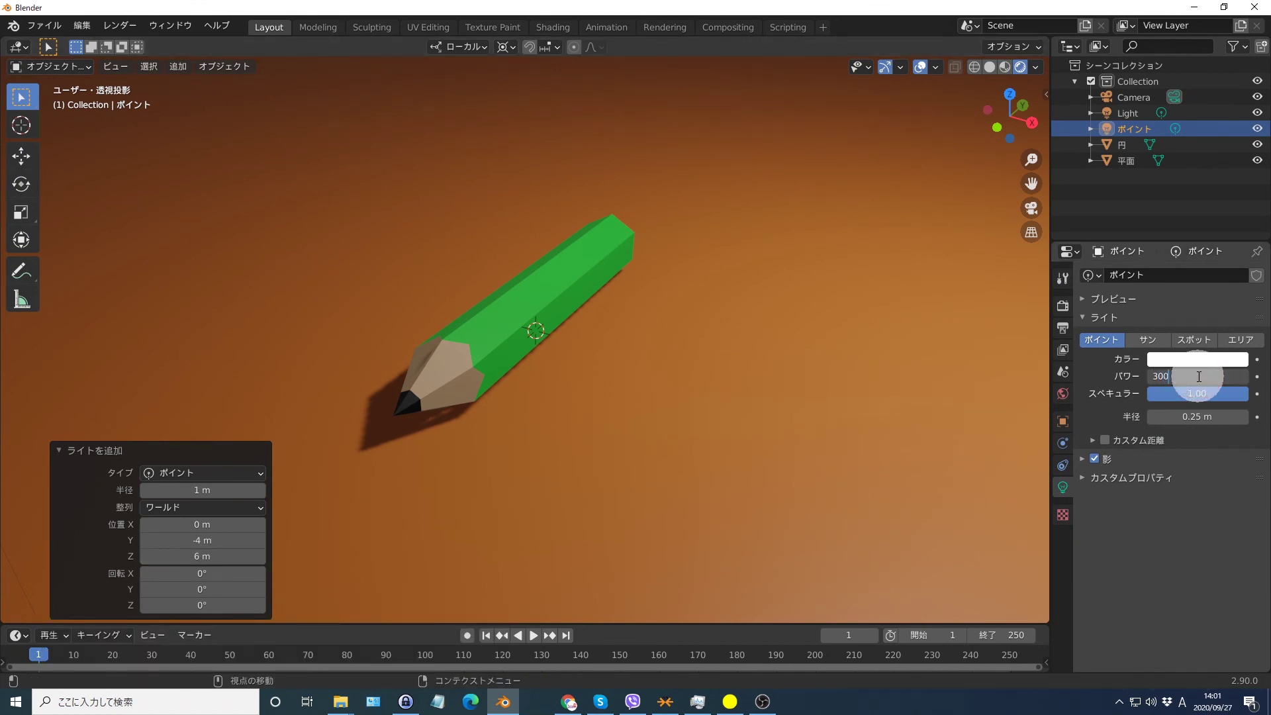
key("Return")
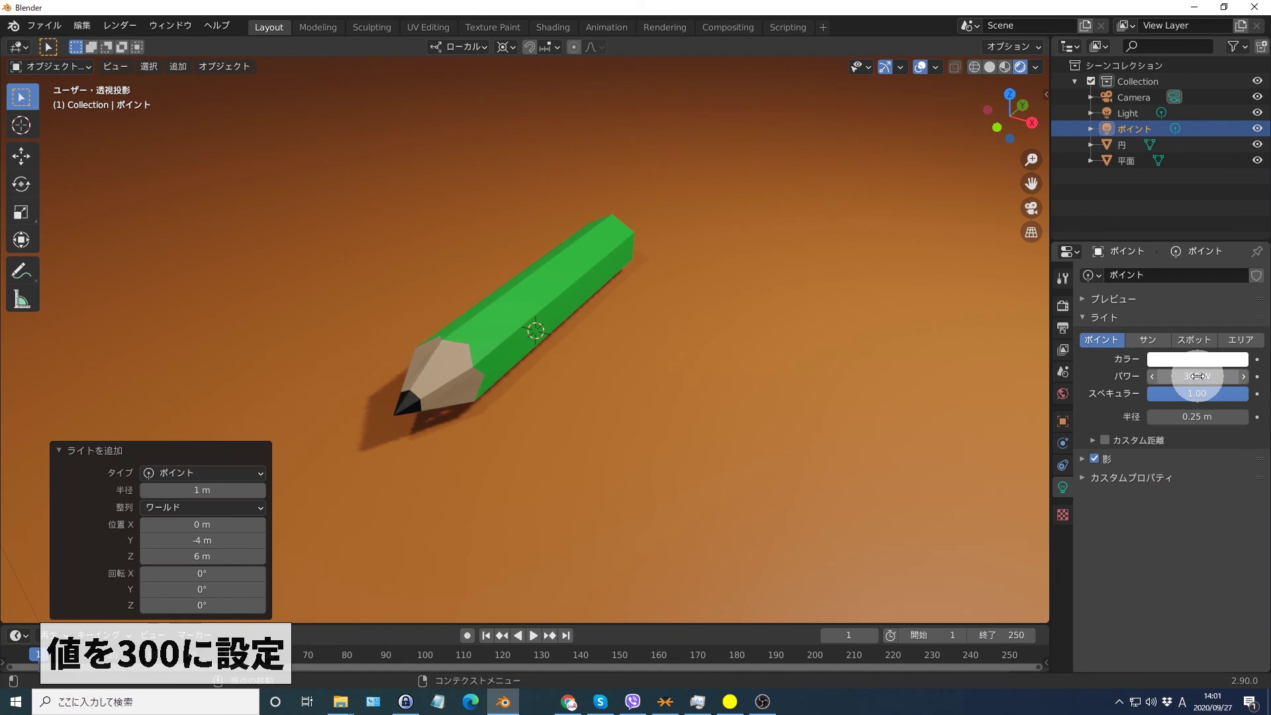
left_click(839, 419)
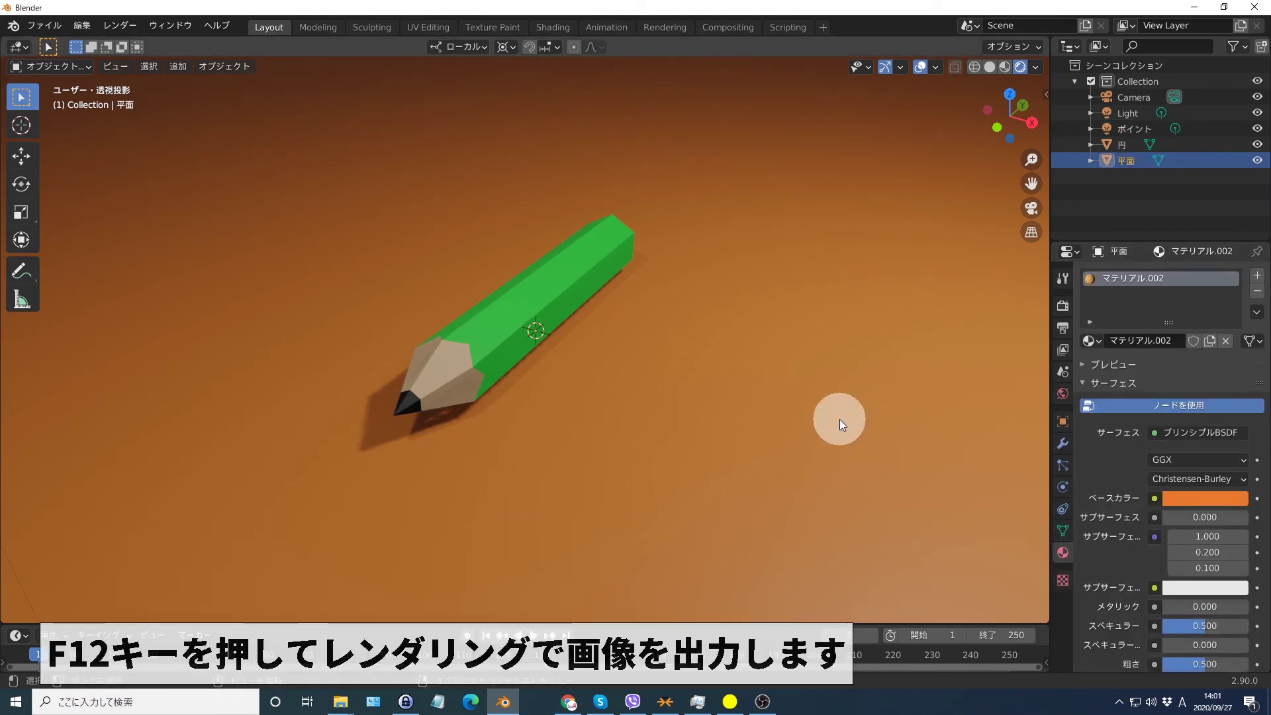
Render the pencil scene from the camera as a still image and view the whole frame.
key("F12")
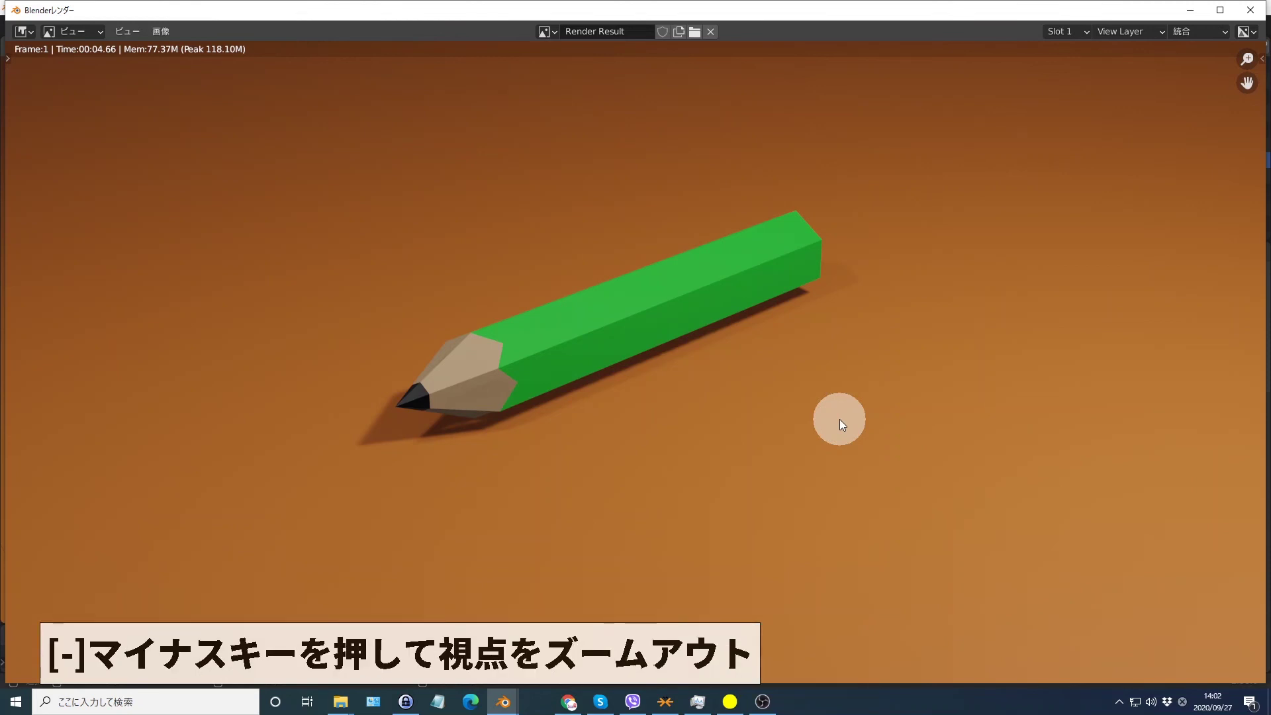
key("minus")
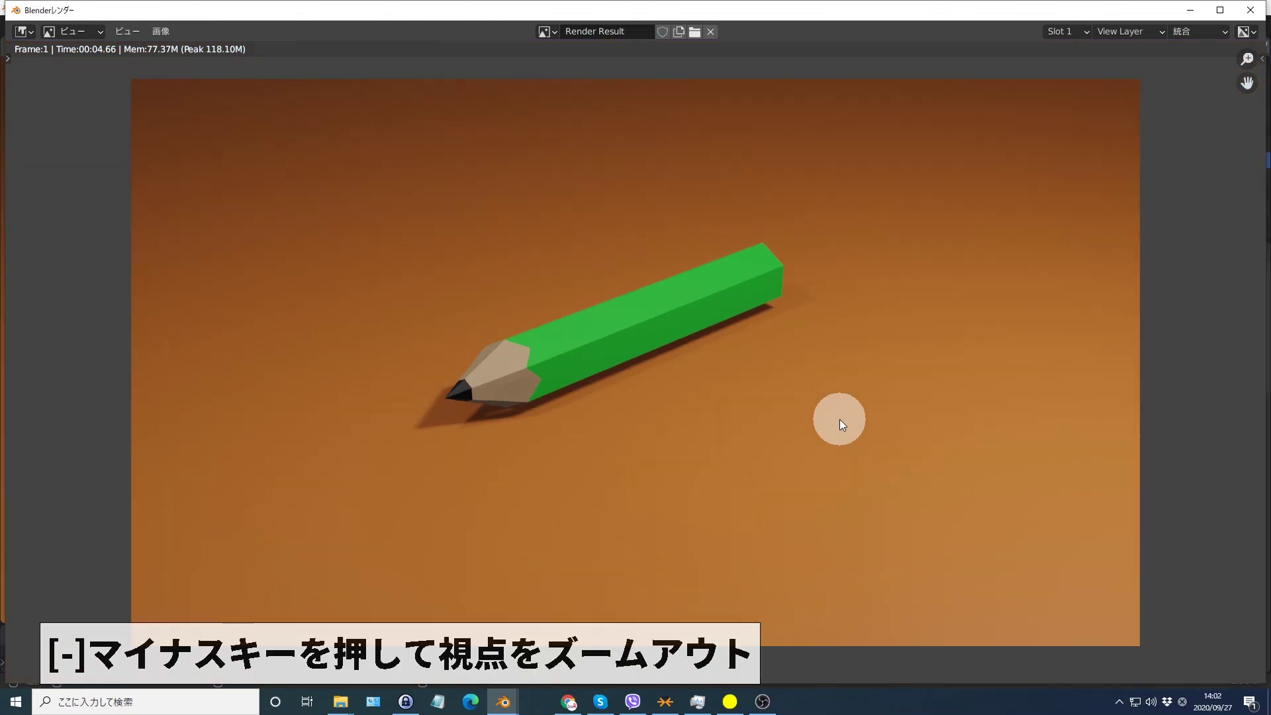
key("minus")
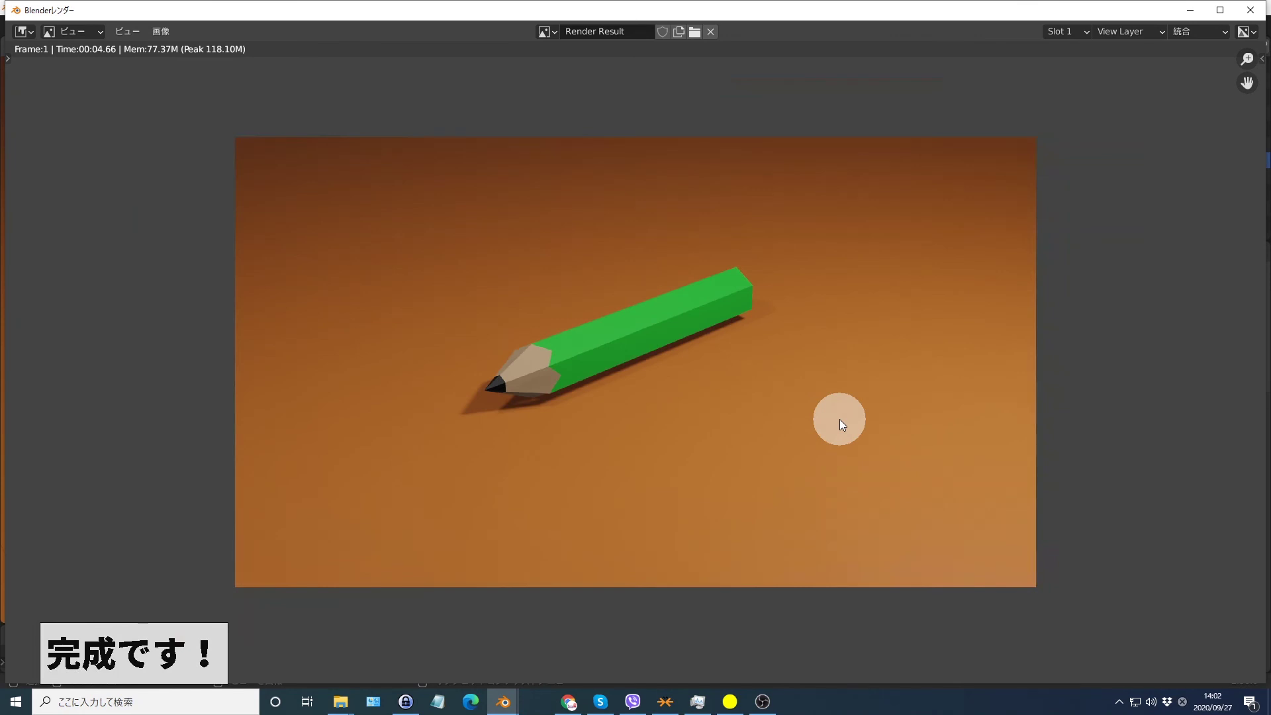